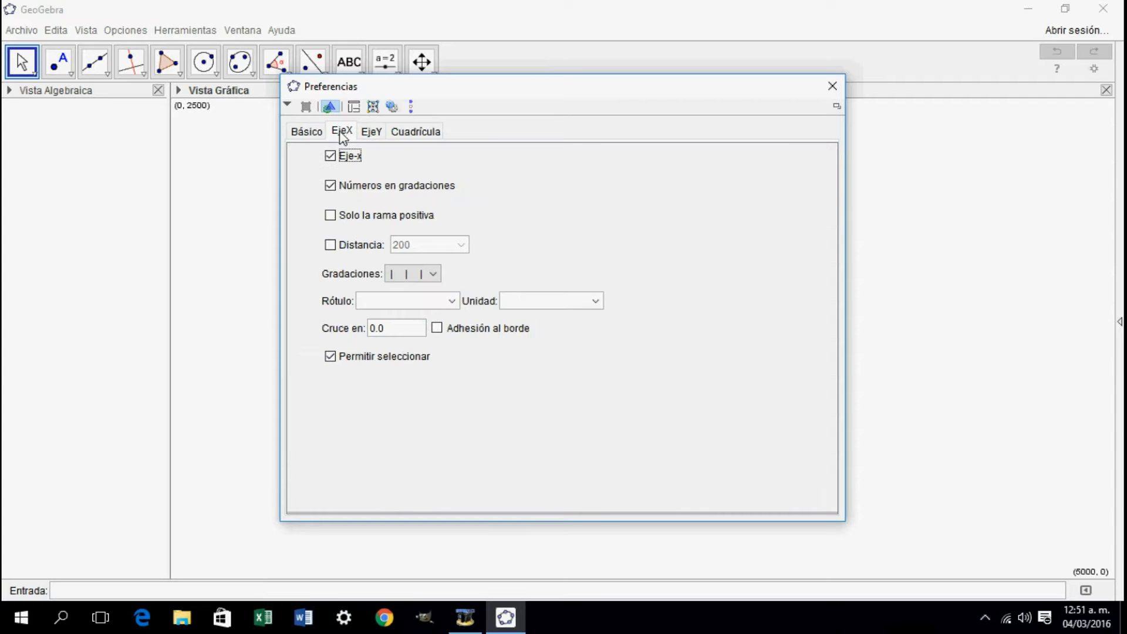
- Enable the custom tick distance for both the x-axis and the y-axis
left_click(330, 244)
left_click(376, 131)
left_click(331, 245)
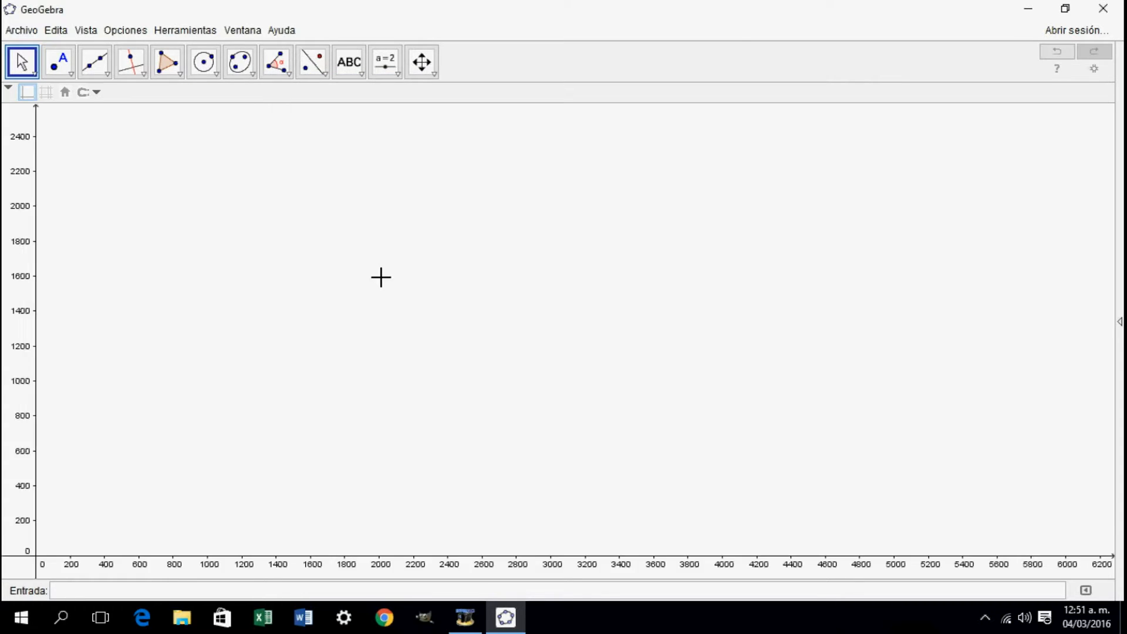
- Place a point in the graphics view and redefine its coordinates as (0, 1800)
scroll(381, 277, "down", 1)
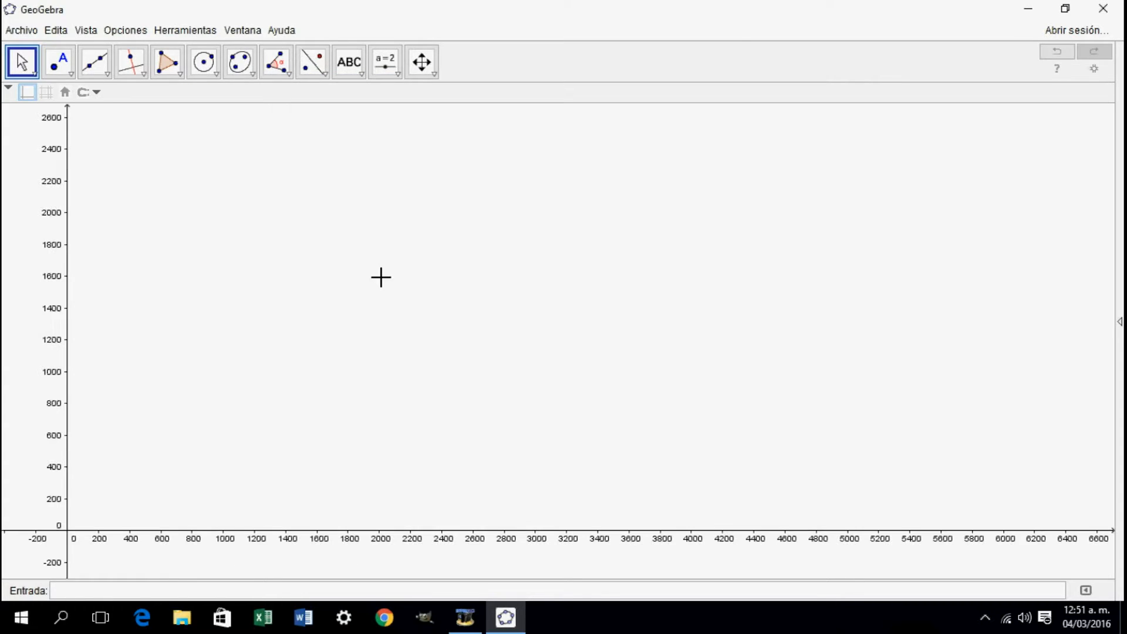
left_click(54, 68)
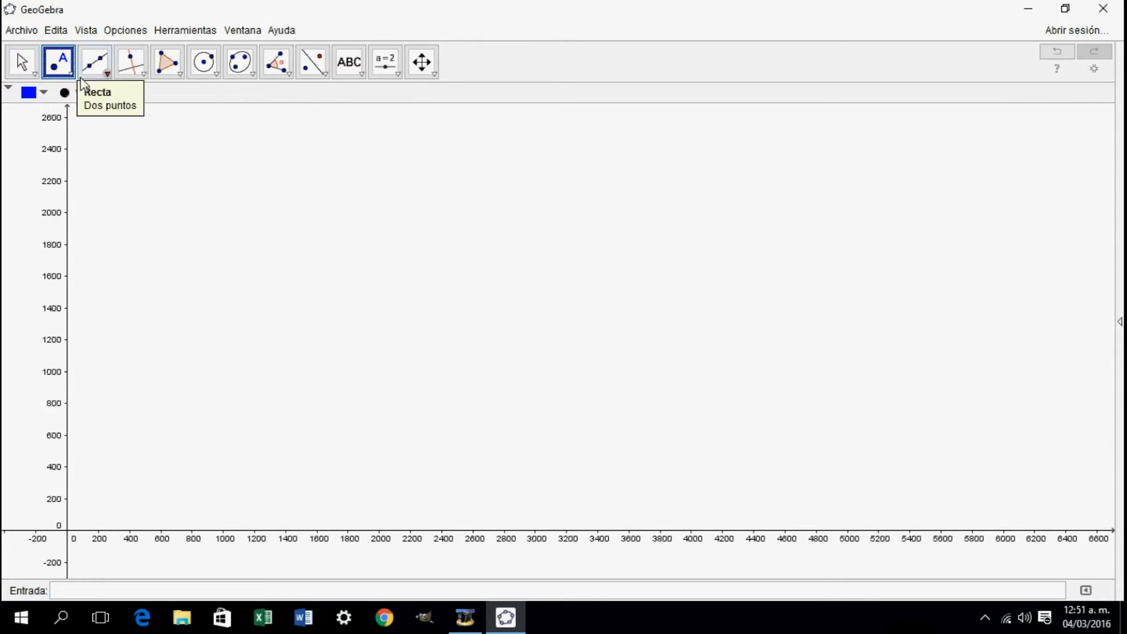
left_click(169, 207)
double_click(169, 207)
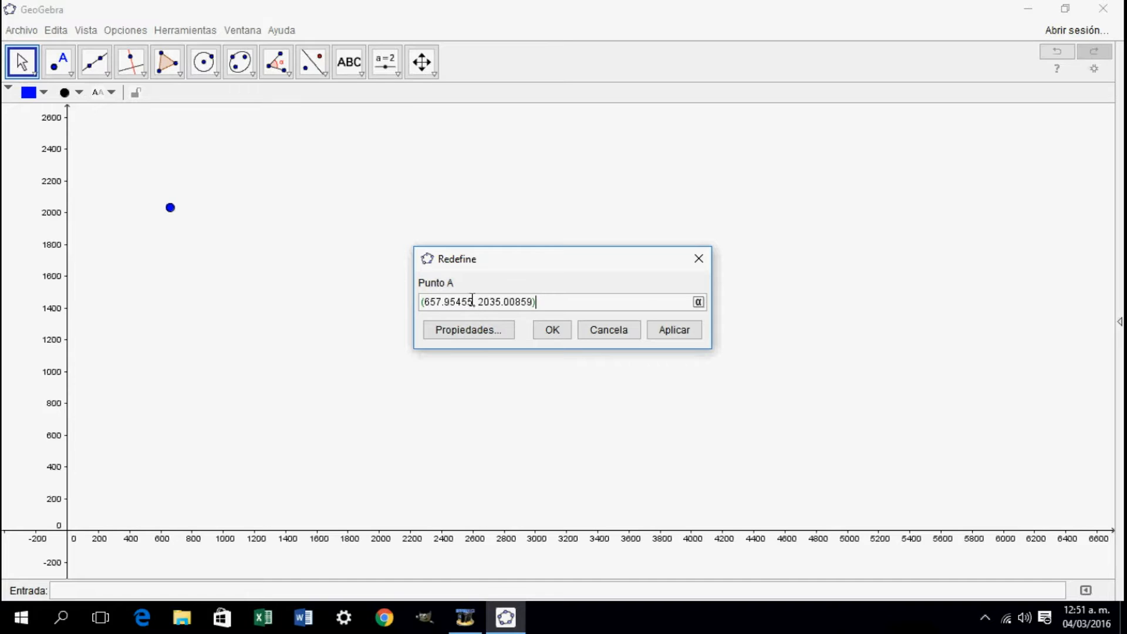
left_click_drag(472, 301, 430, 301)
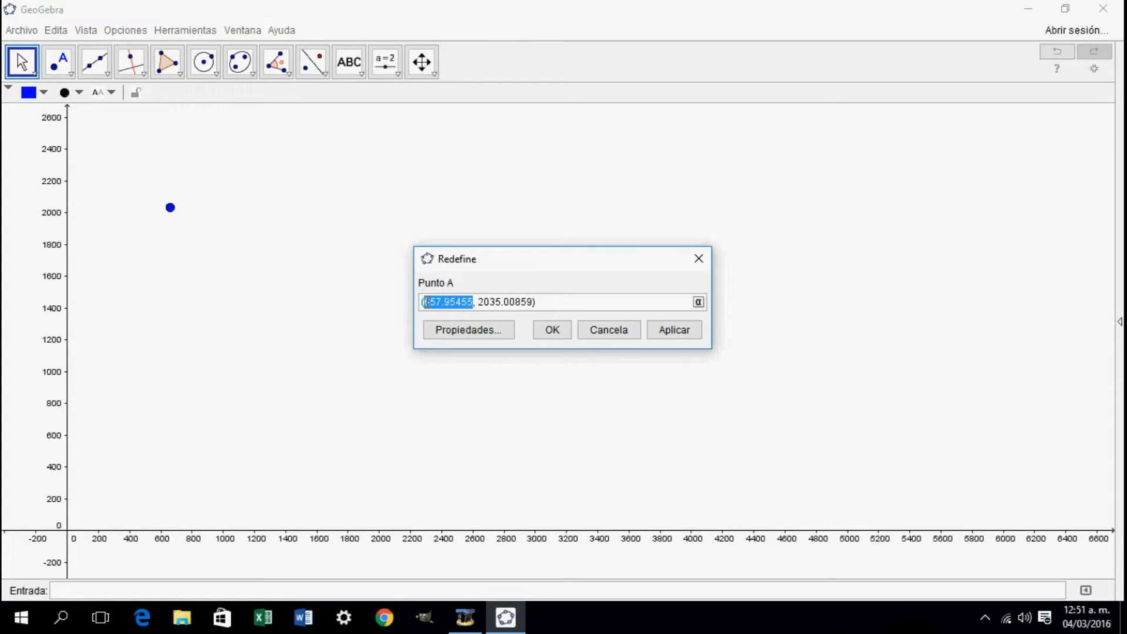
type("0")
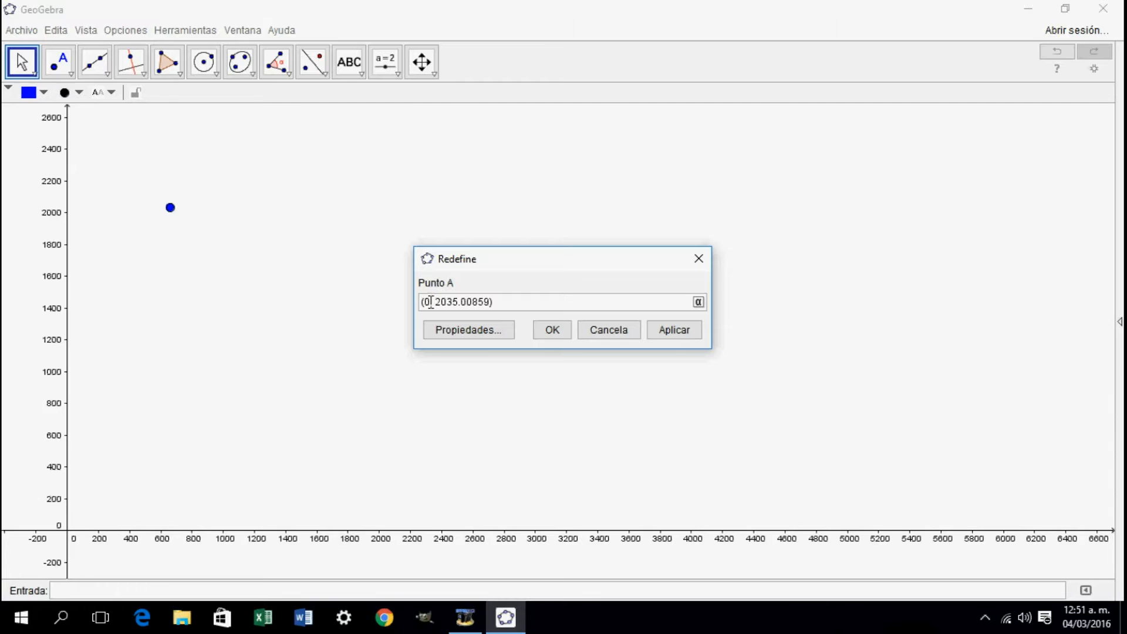
left_click_drag(489, 301, 439, 301)
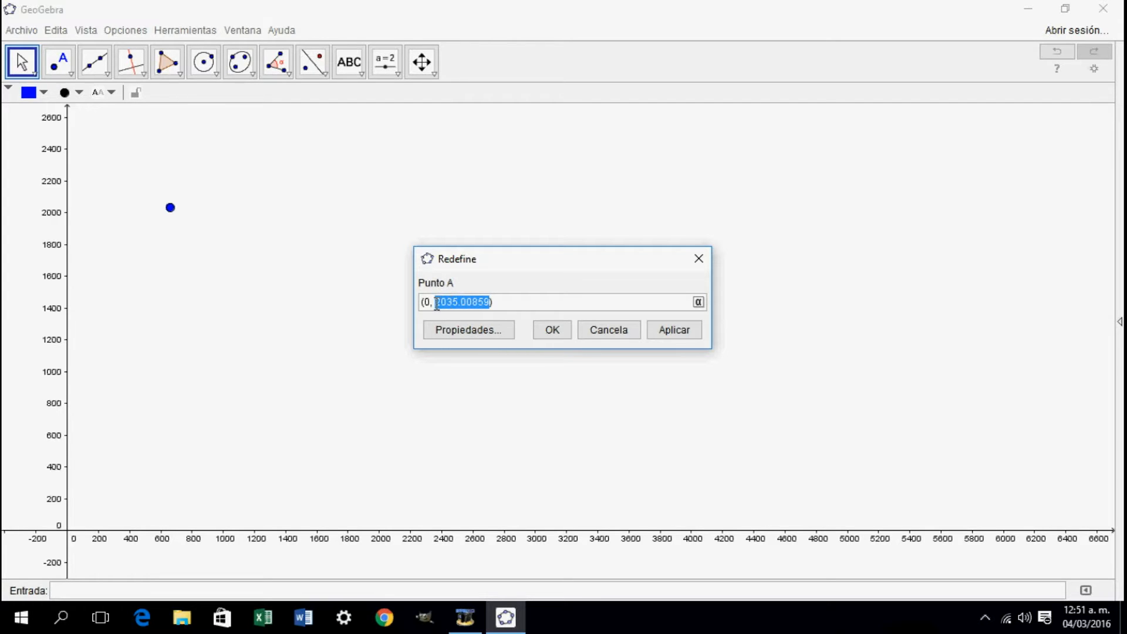
type("1800")
key("Return")
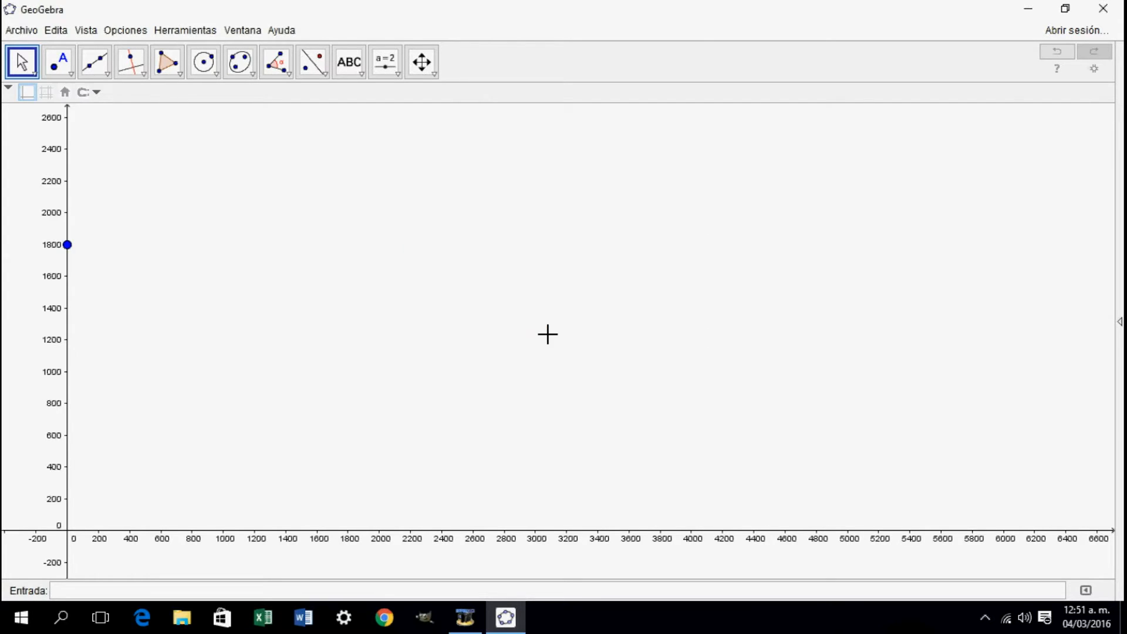
- Place a second point in the graphics view and redefine its coordinates as (4300, 1800)
left_click(62, 72)
double_click(553, 224)
left_click_drag(479, 302, 427, 300)
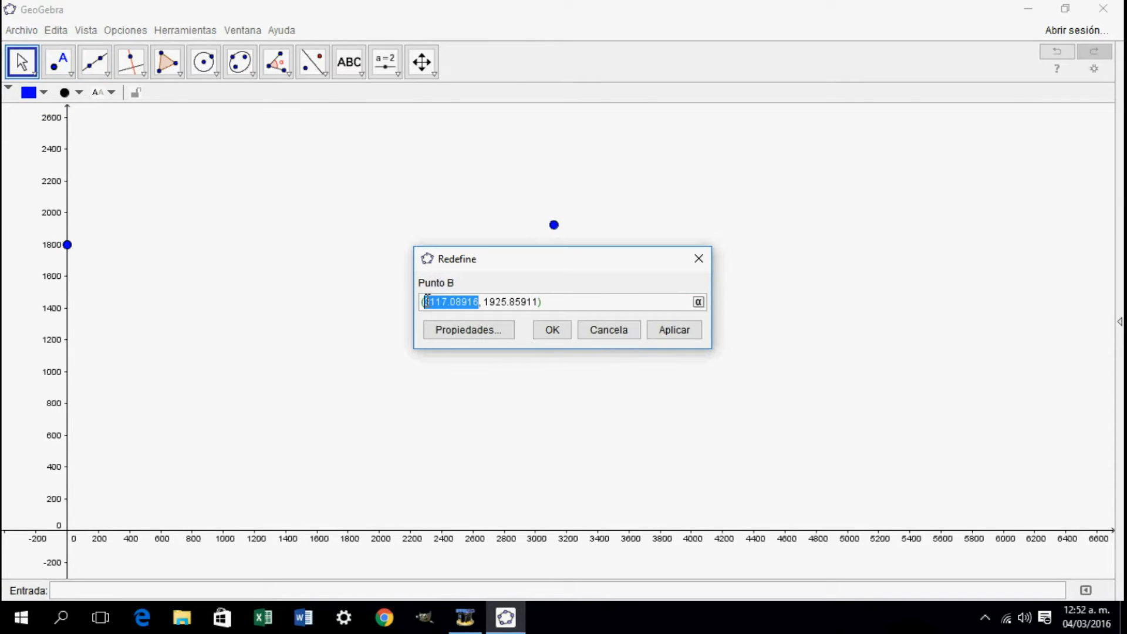
left_click_drag(525, 301, 450, 302)
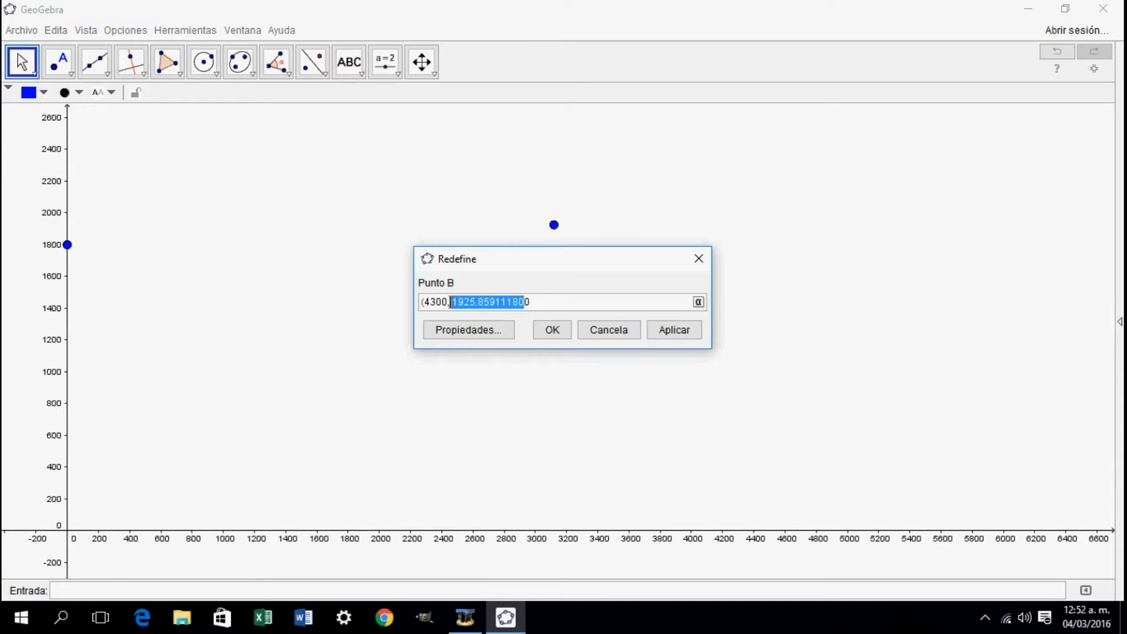
type("1800")
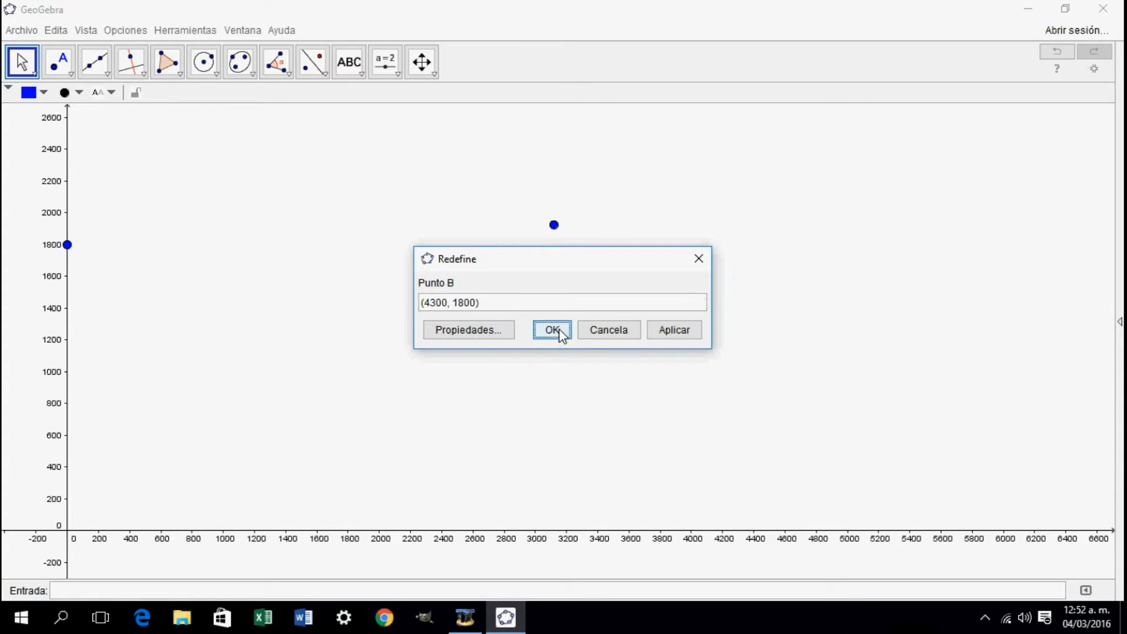
left_click(552, 329)
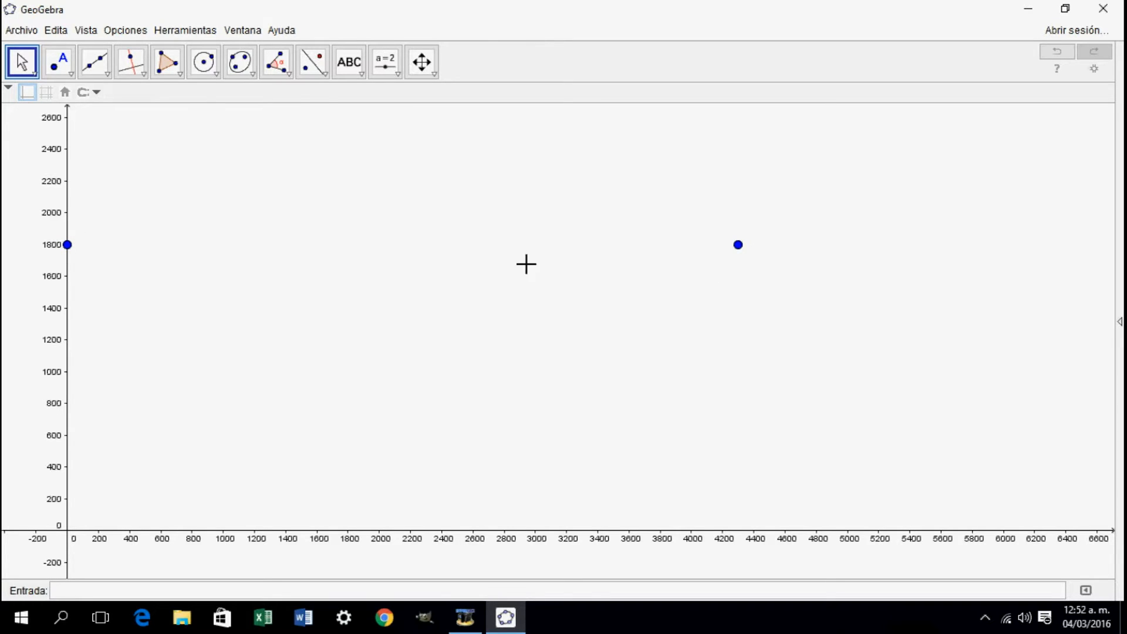
- Draw segments from the point (0, 1800) to the origin and to the point (4300, 1800)
left_click(65, 72)
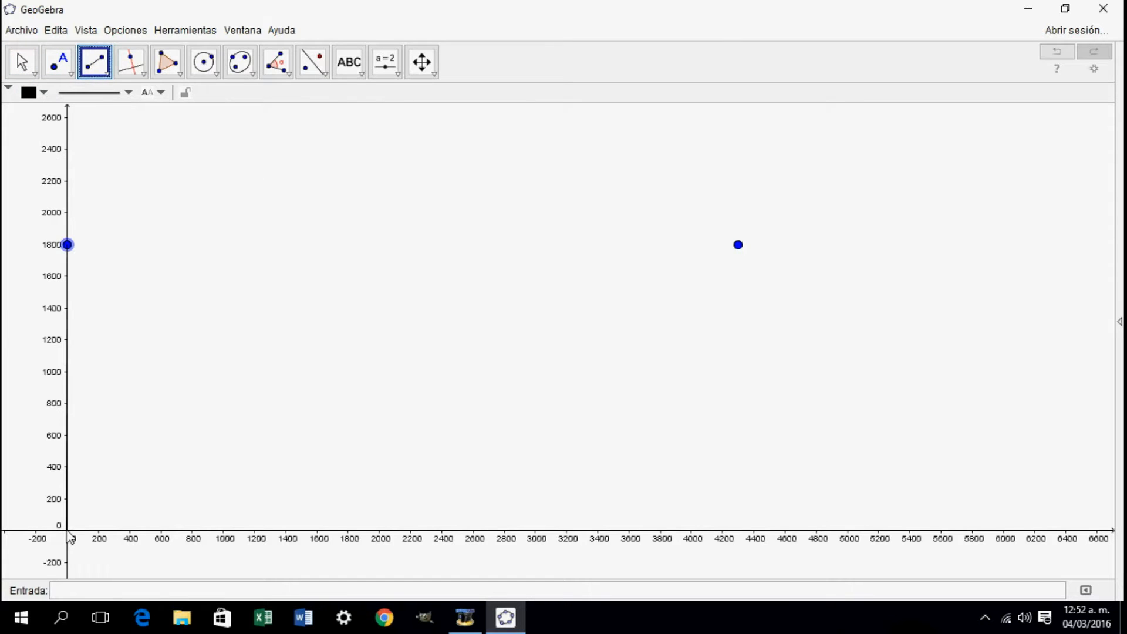
left_click(737, 244)
left_click(67, 244)
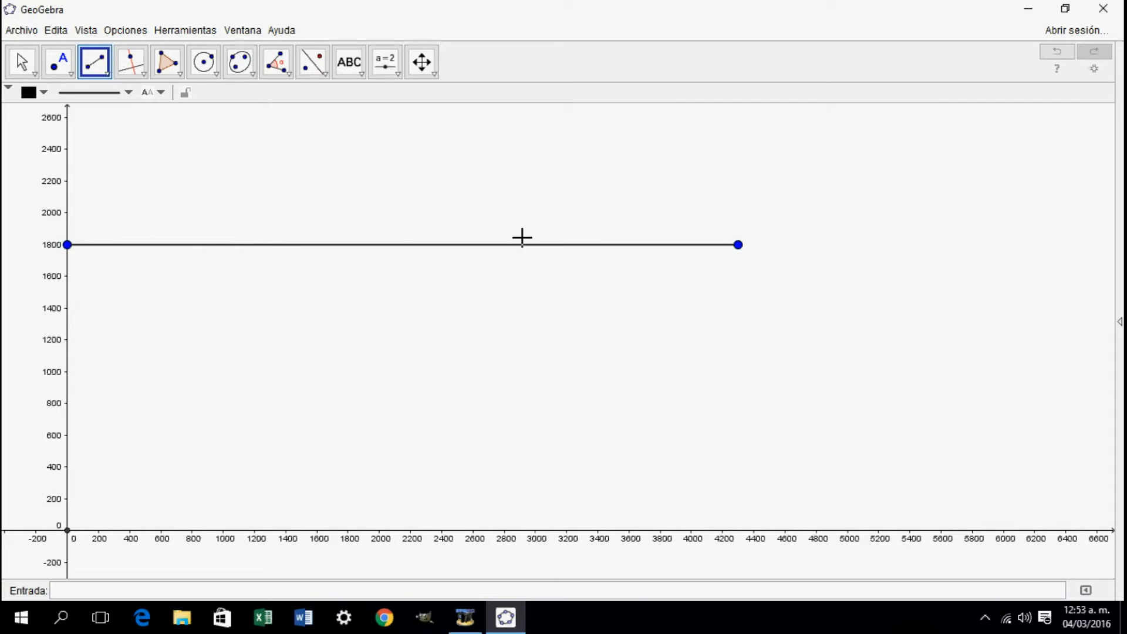
- Construct a perpendicular to the x-axis through (4300, 1800) and draw a segment along it from that point down to the axis
left_click(130, 62)
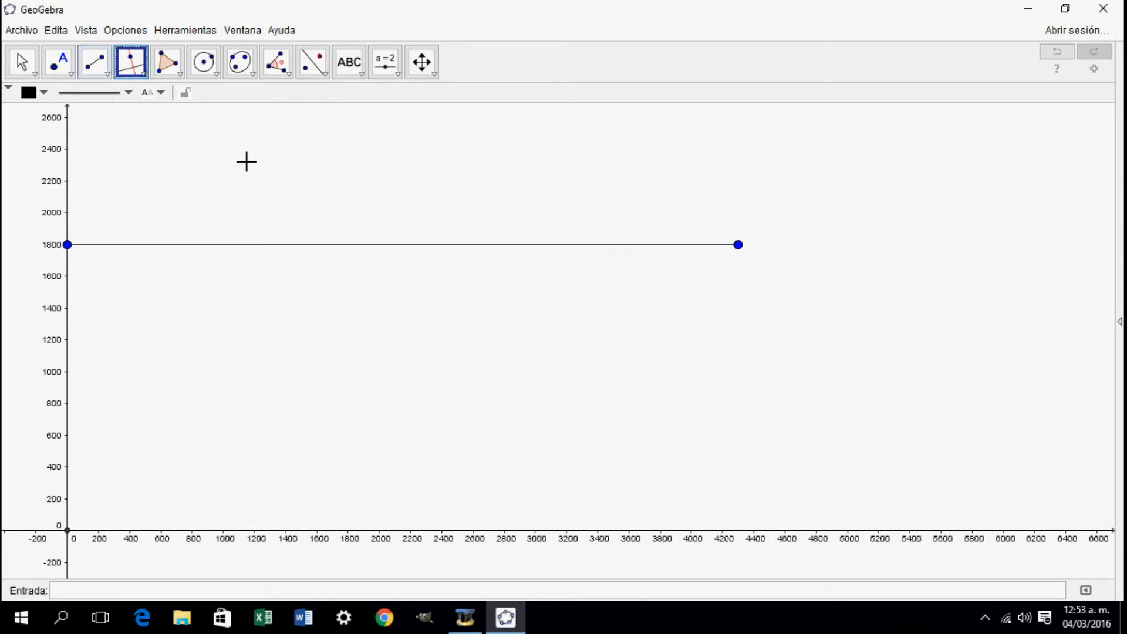
left_click(738, 245)
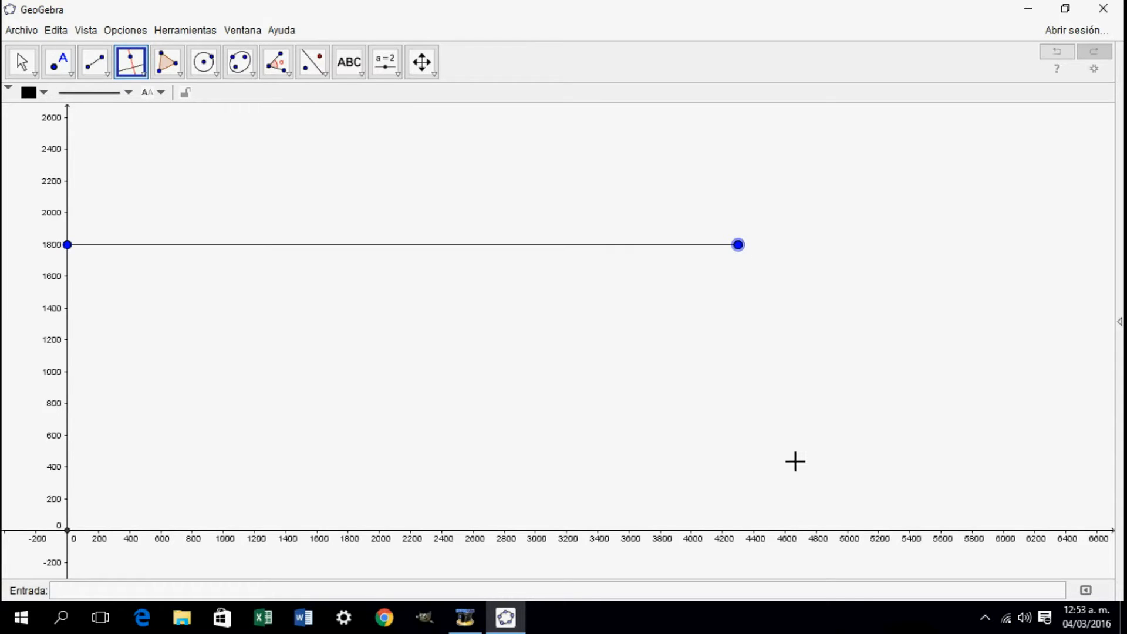
left_click(836, 531)
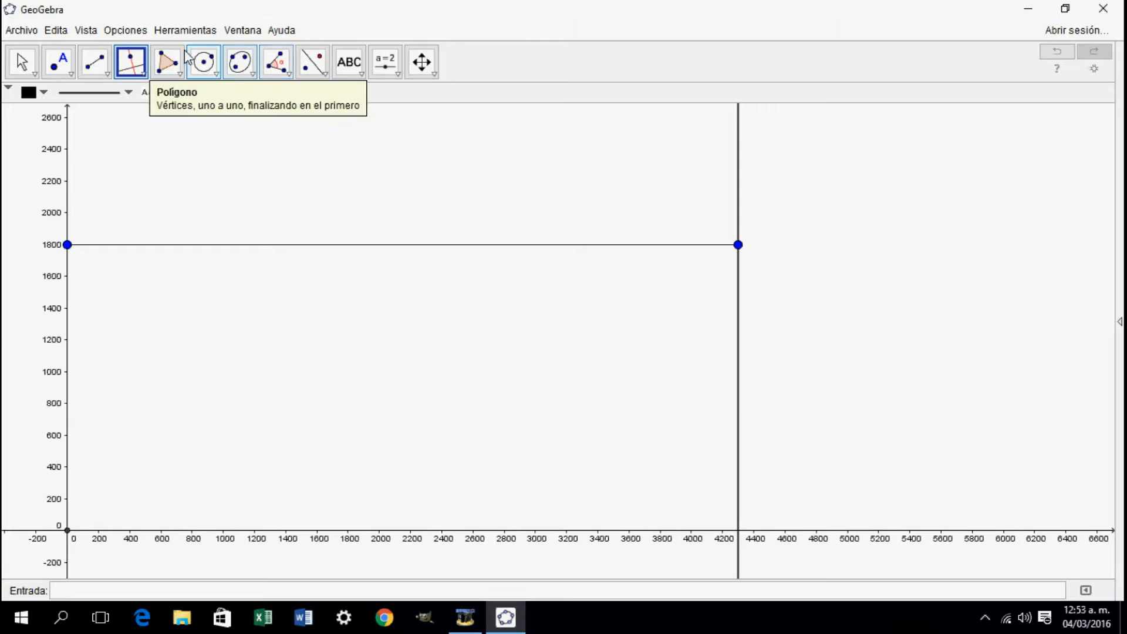
left_click(95, 61)
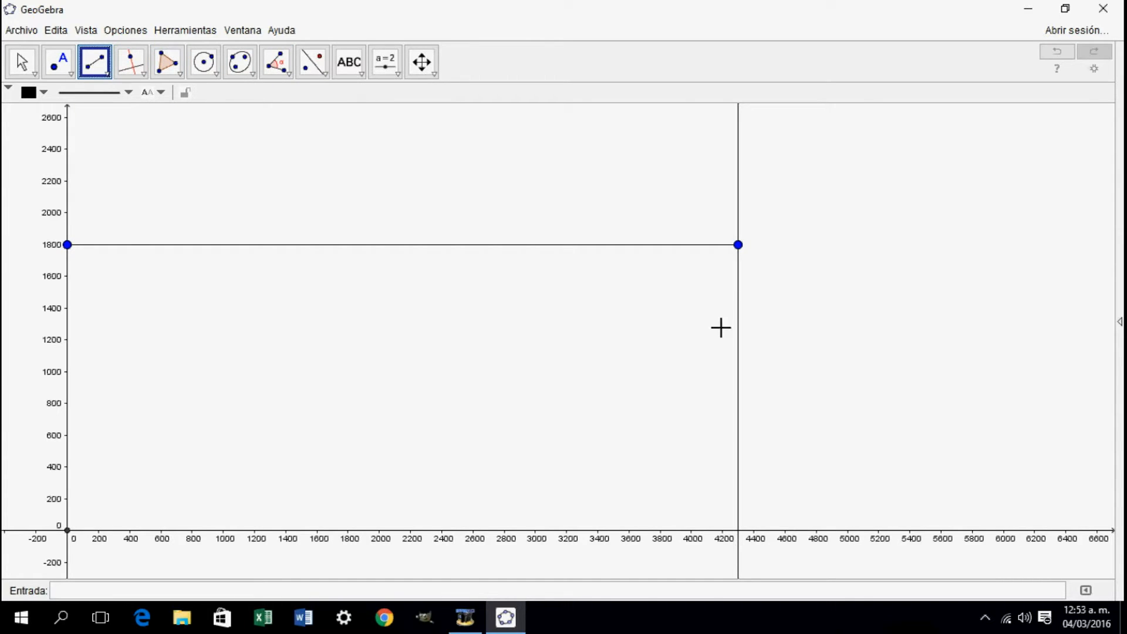
left_click(738, 247)
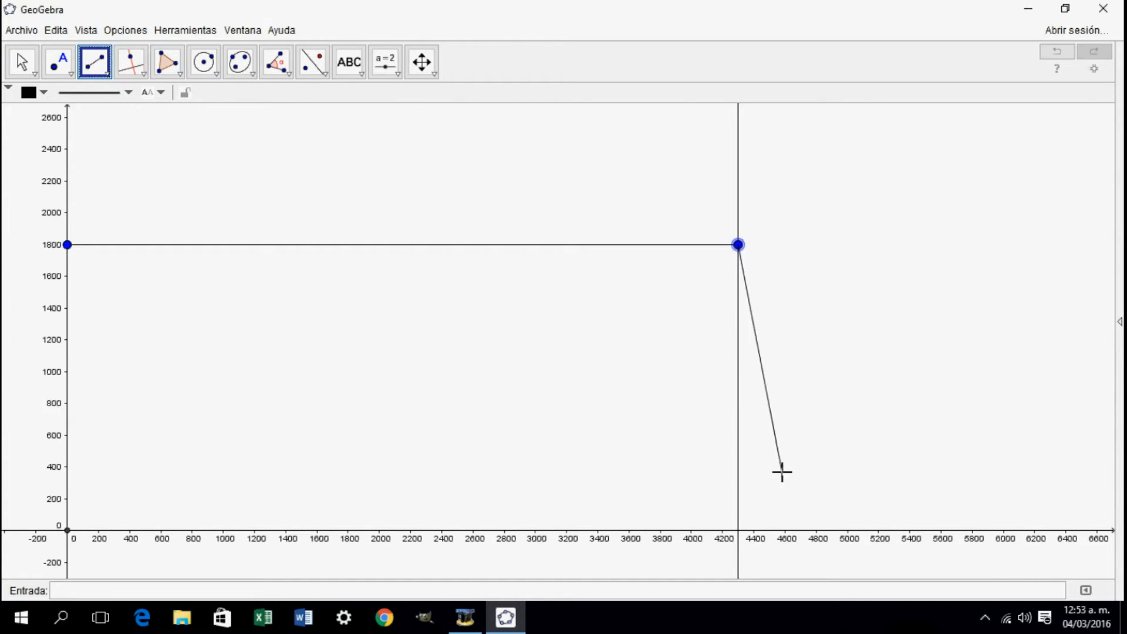
left_click(738, 530)
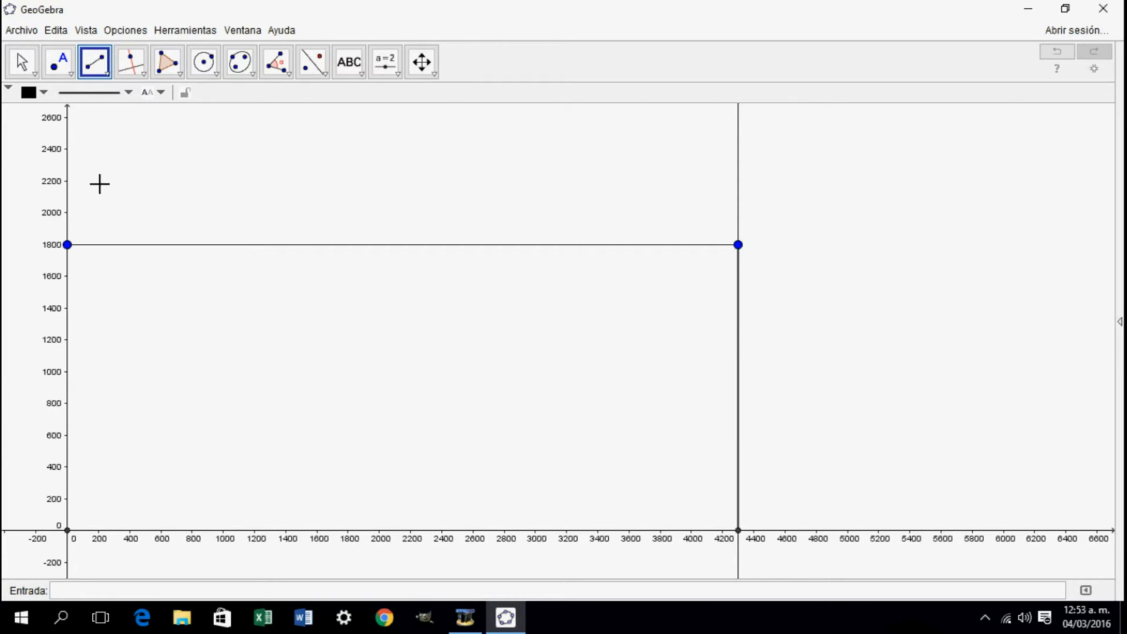
- Colour the vertical segment on the y-axis red (#FF0033) and set its line thickness to about 7
right_click(68, 330)
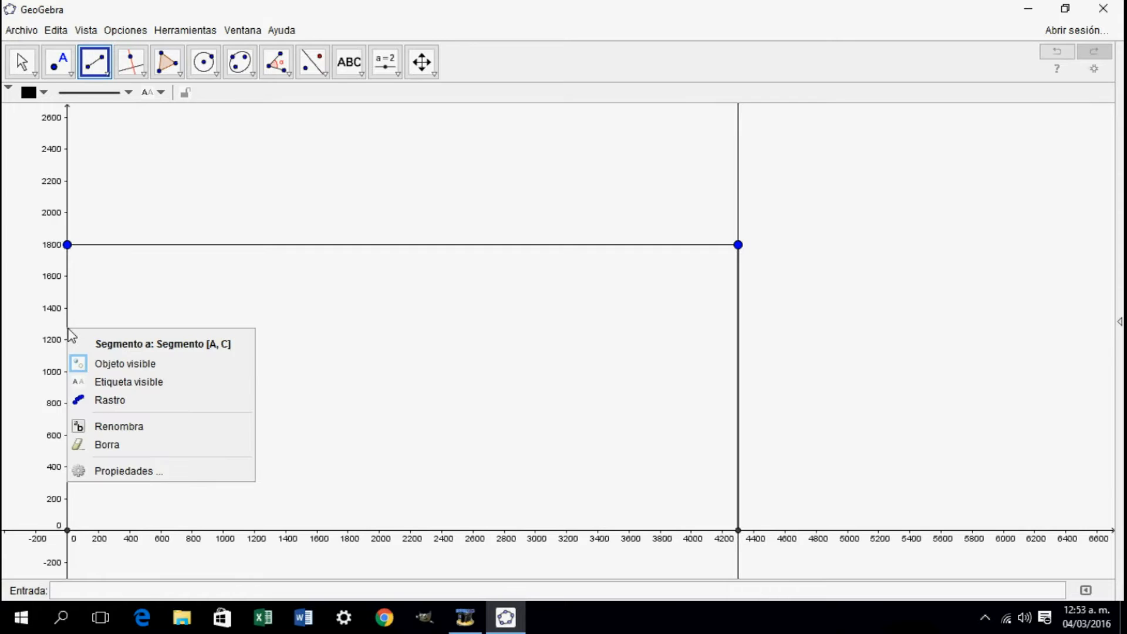
left_click(139, 482)
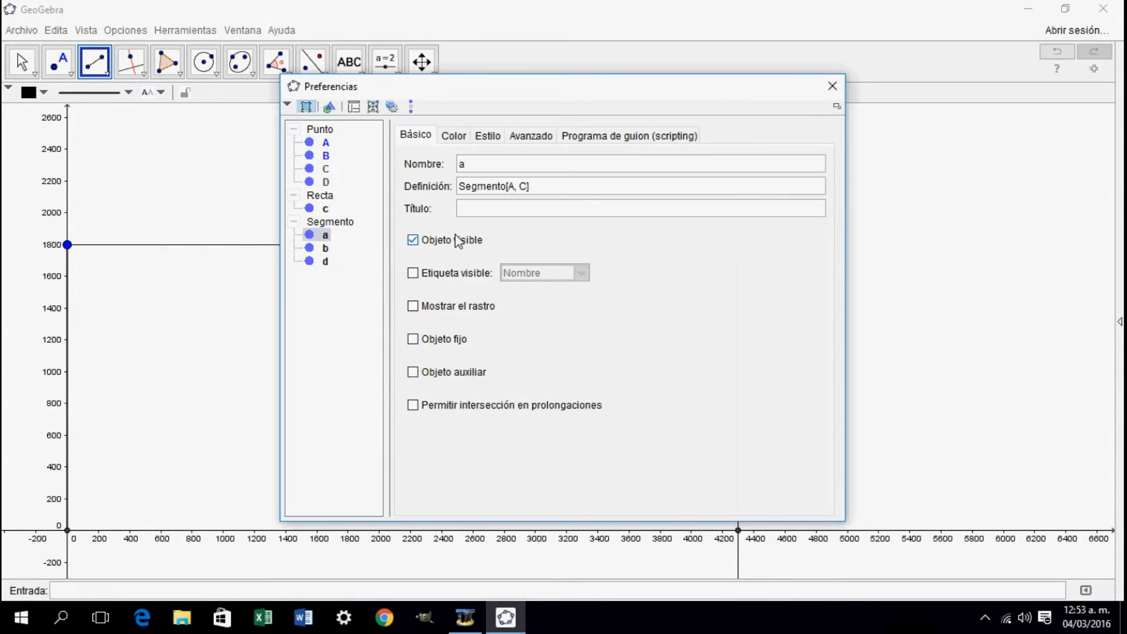
left_click(458, 141)
left_click(515, 168)
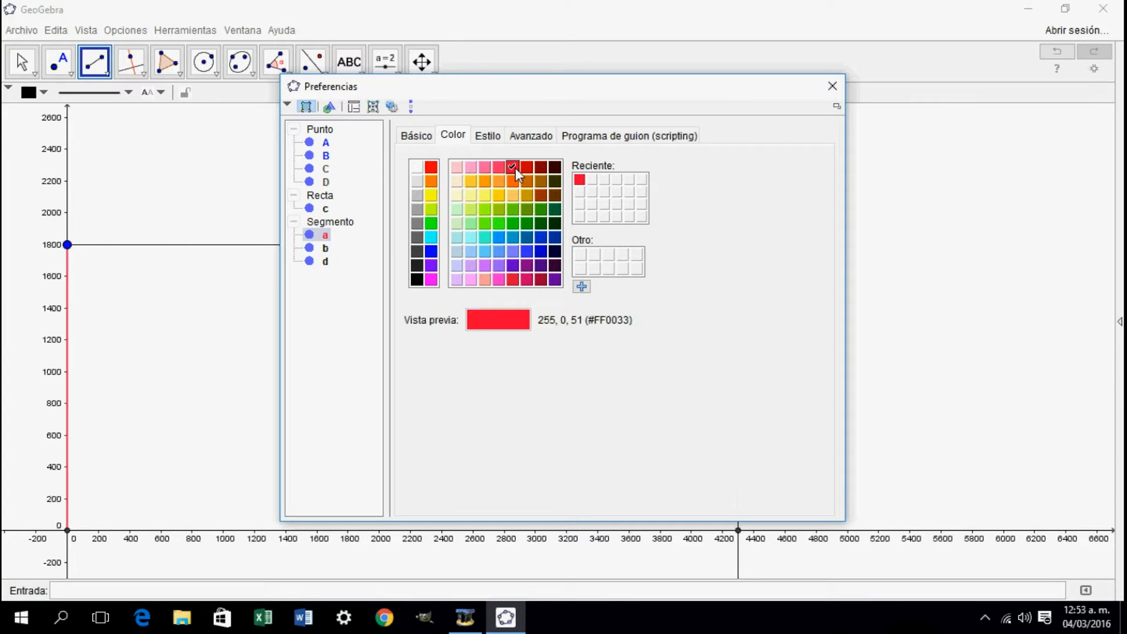
left_click(485, 138)
left_click(438, 182)
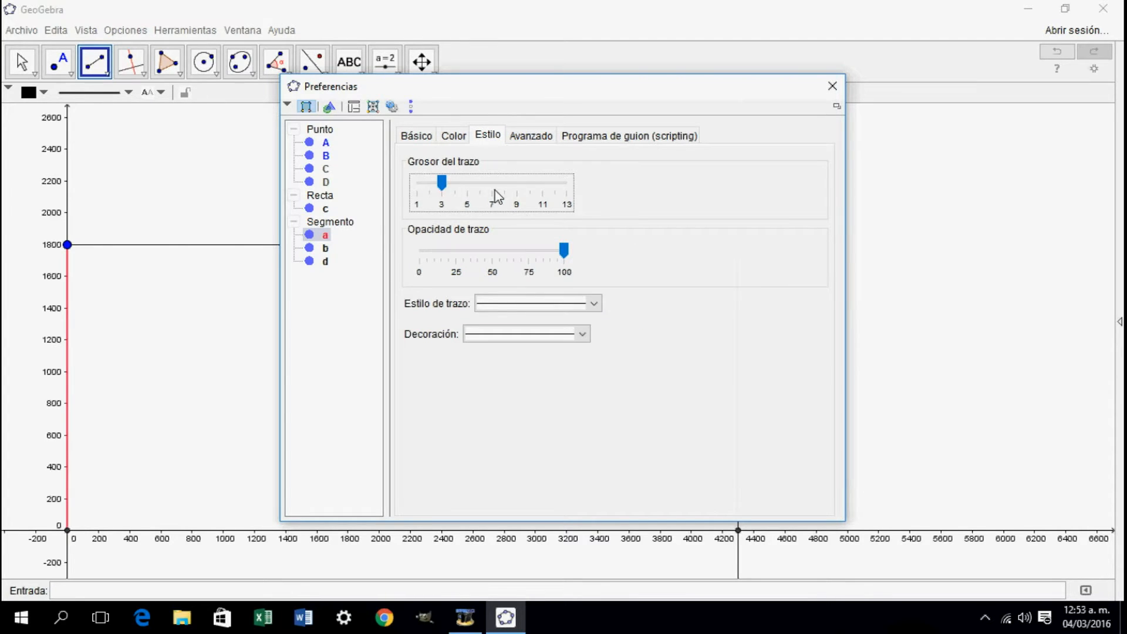
left_click_drag(441, 183, 496, 185)
- Show the label of the segment on the y-axis as its value (Valor) and close the preferences
left_click(416, 136)
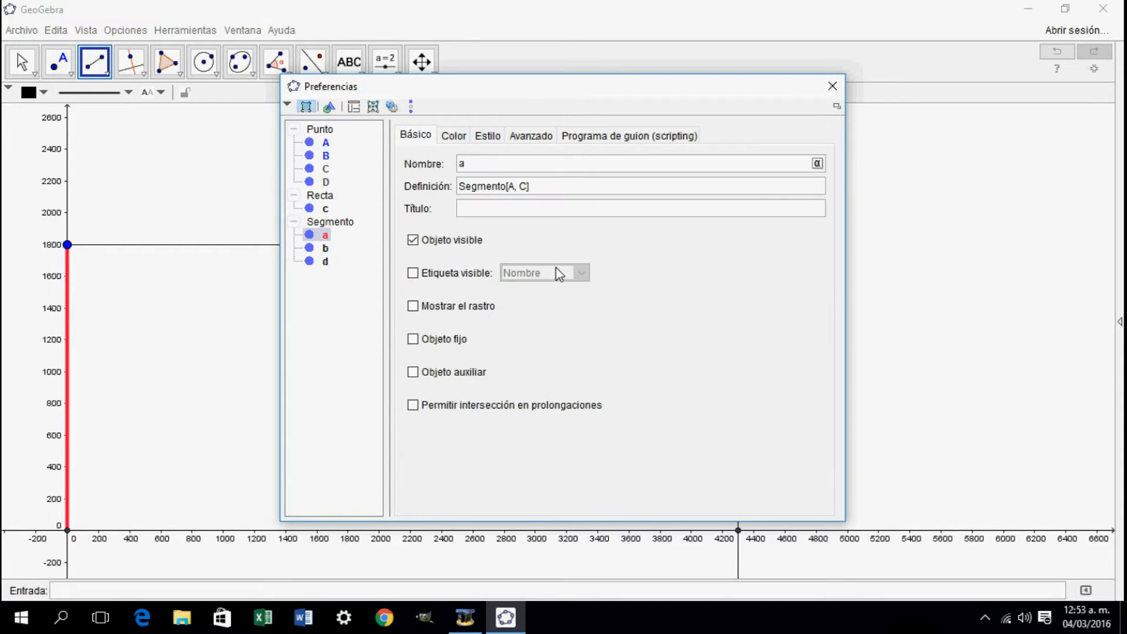
left_click(464, 276)
left_click(527, 279)
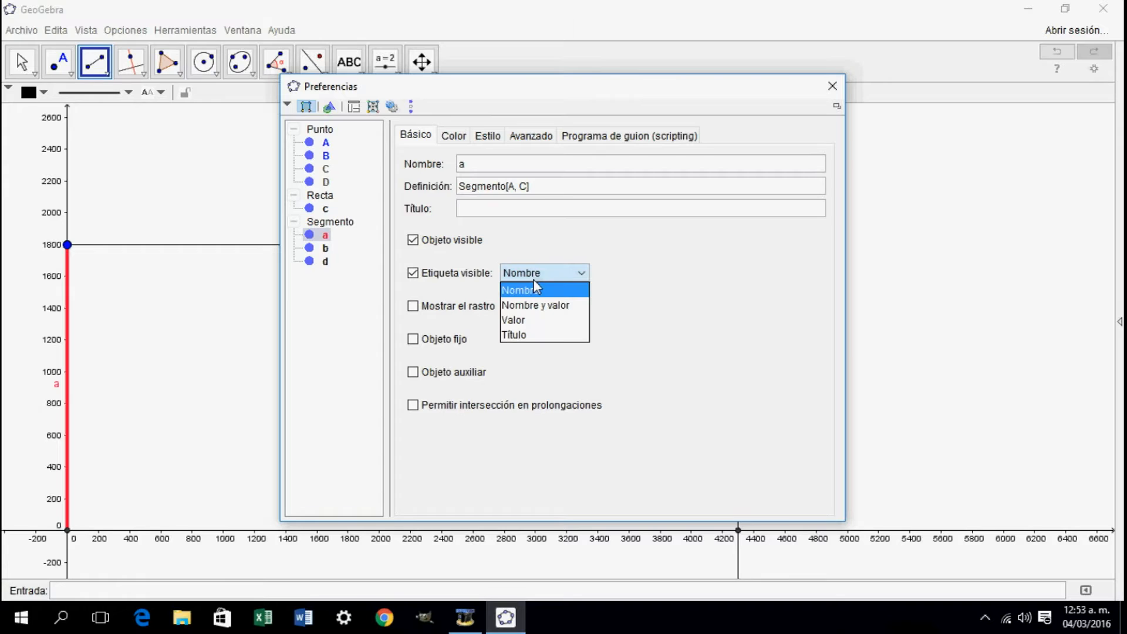
left_click(524, 322)
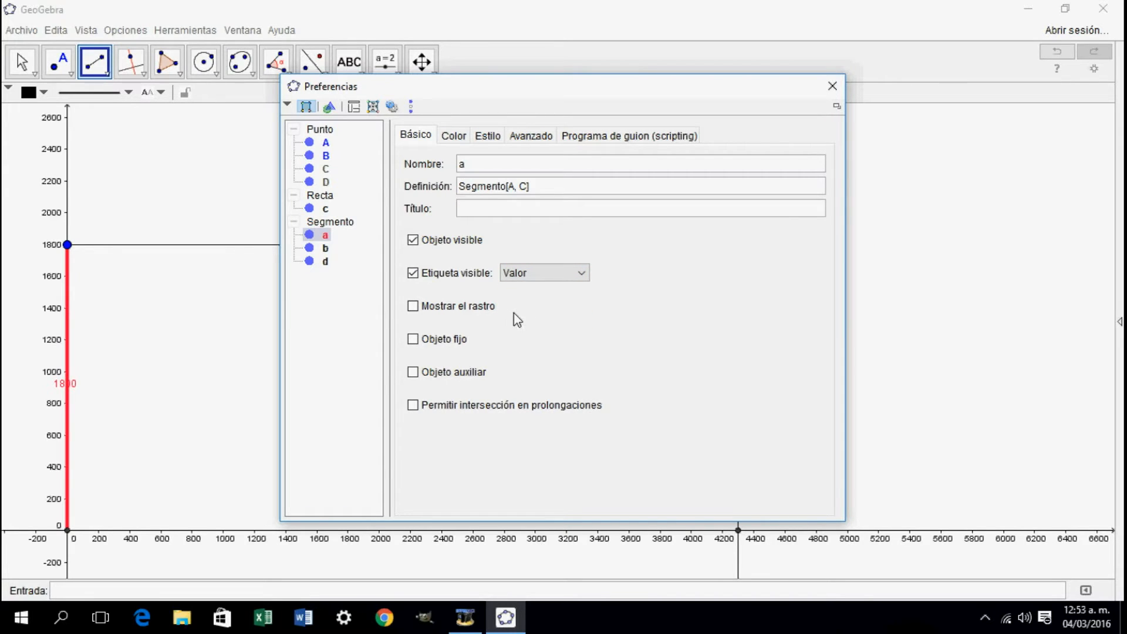
left_click(832, 86)
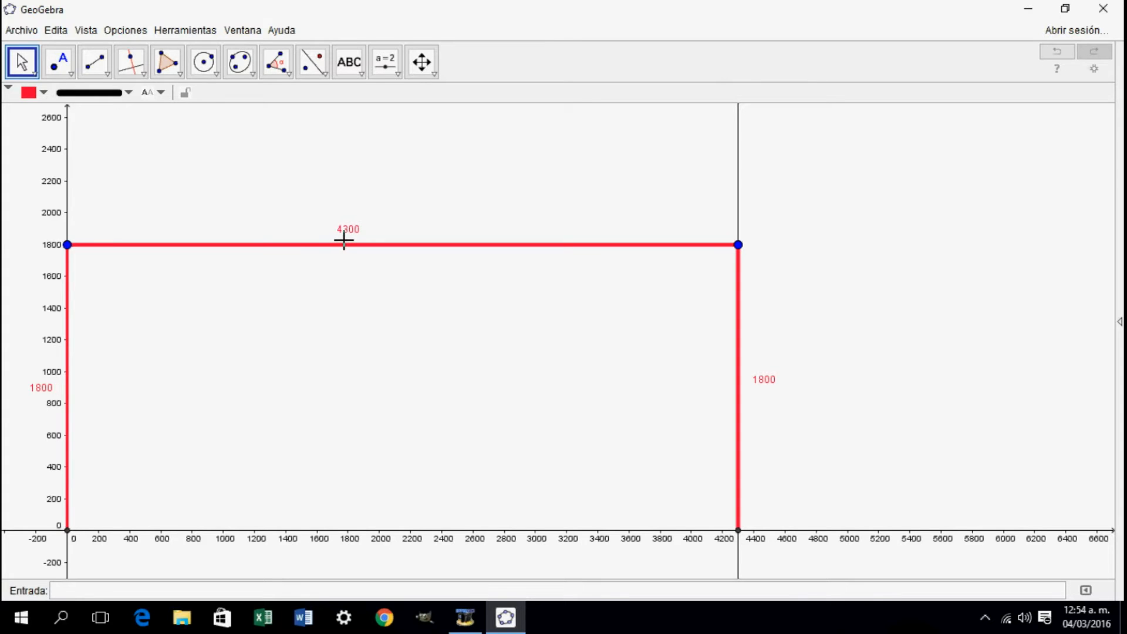
- Place a point above the horizontal segment and redefine its coordinates as (2150, 2100)
left_click(59, 61)
left_click(366, 164)
key("Escape")
double_click(367, 164)
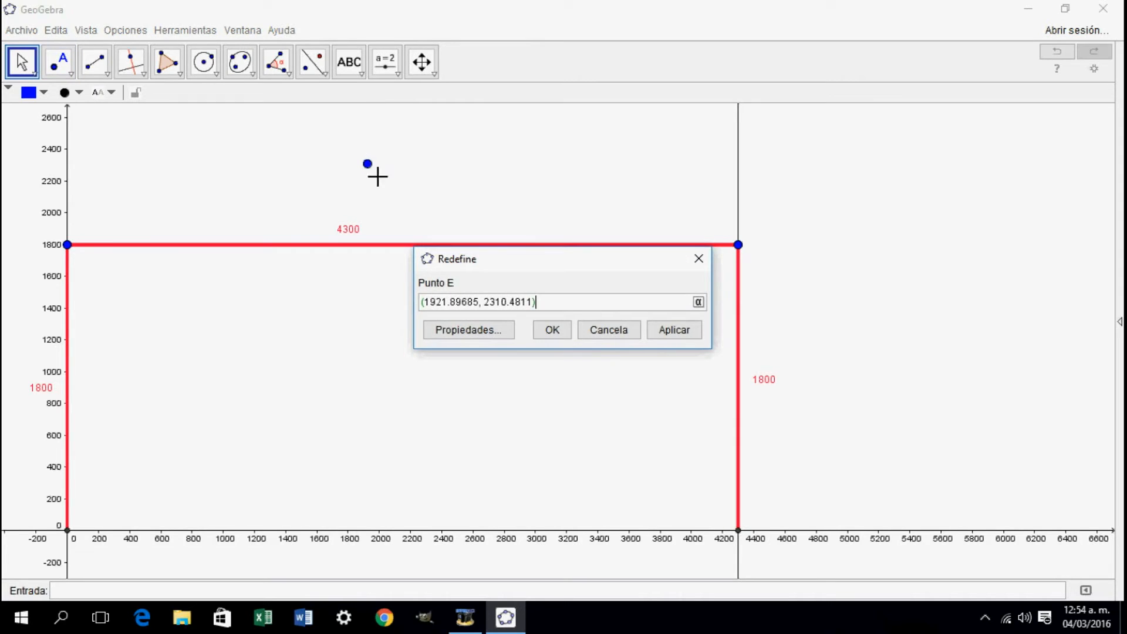
double_click(478, 301)
type("2150")
double_click(456, 310)
type("2100")
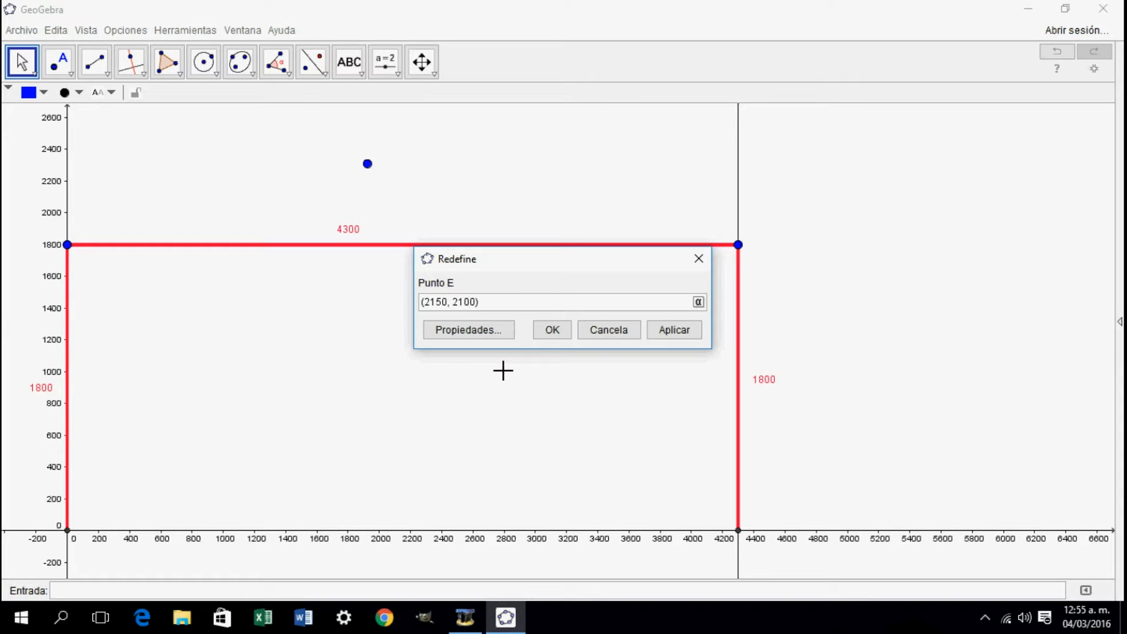
left_click(552, 330)
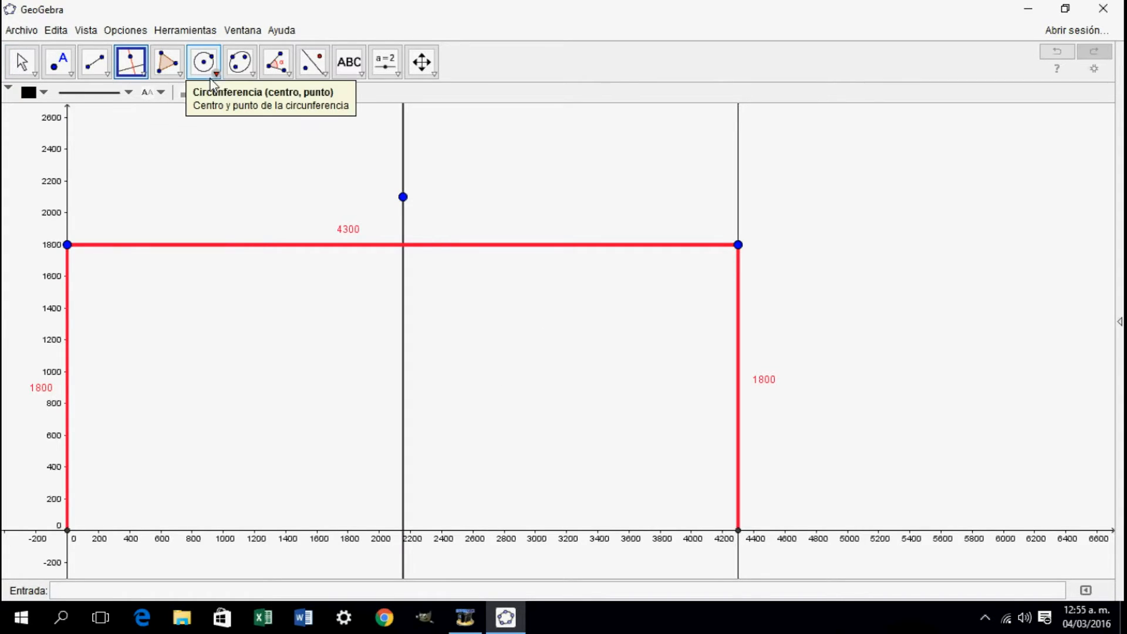
- Draw a three-point arc from (0, 1800) through (2150, 2100) to (4300, 1800)
left_click(217, 75)
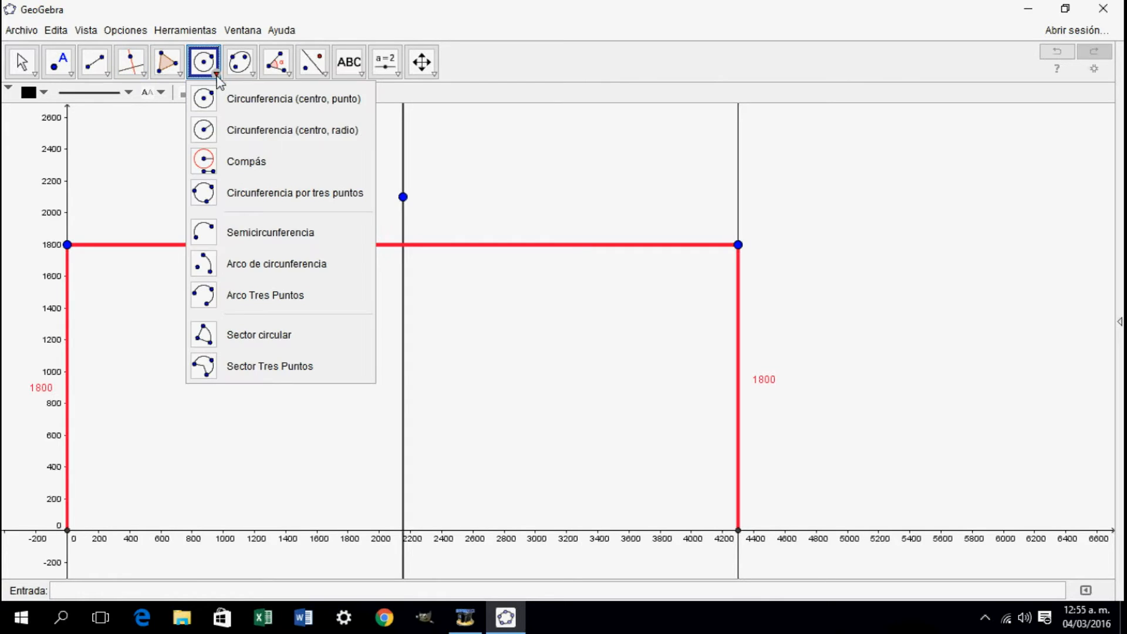
left_click(203, 298)
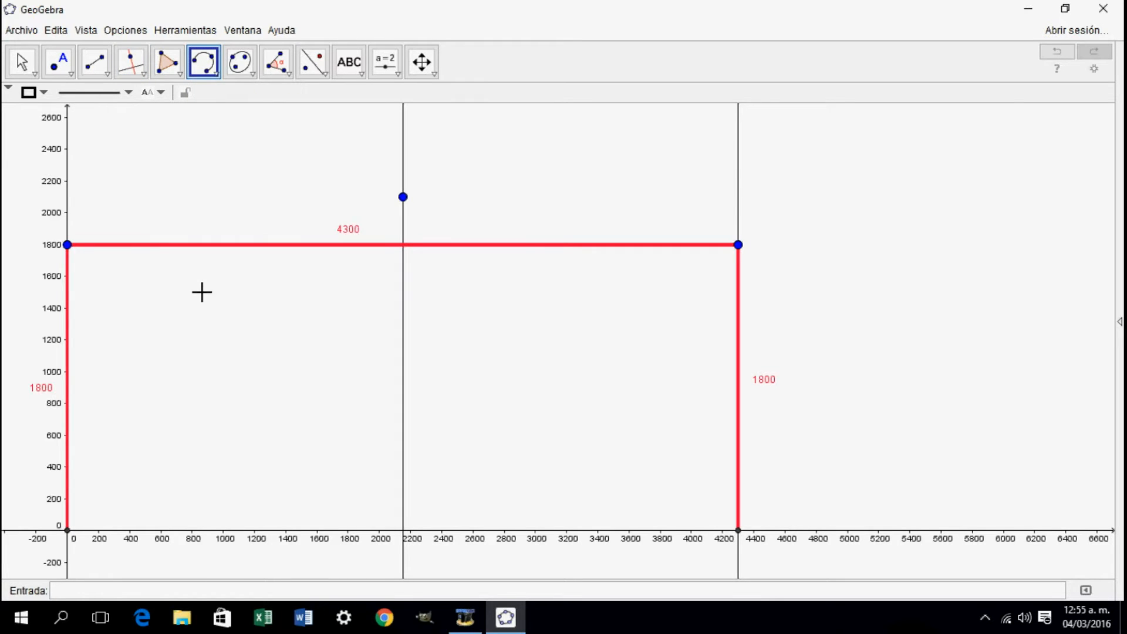
left_click(67, 244)
left_click(403, 197)
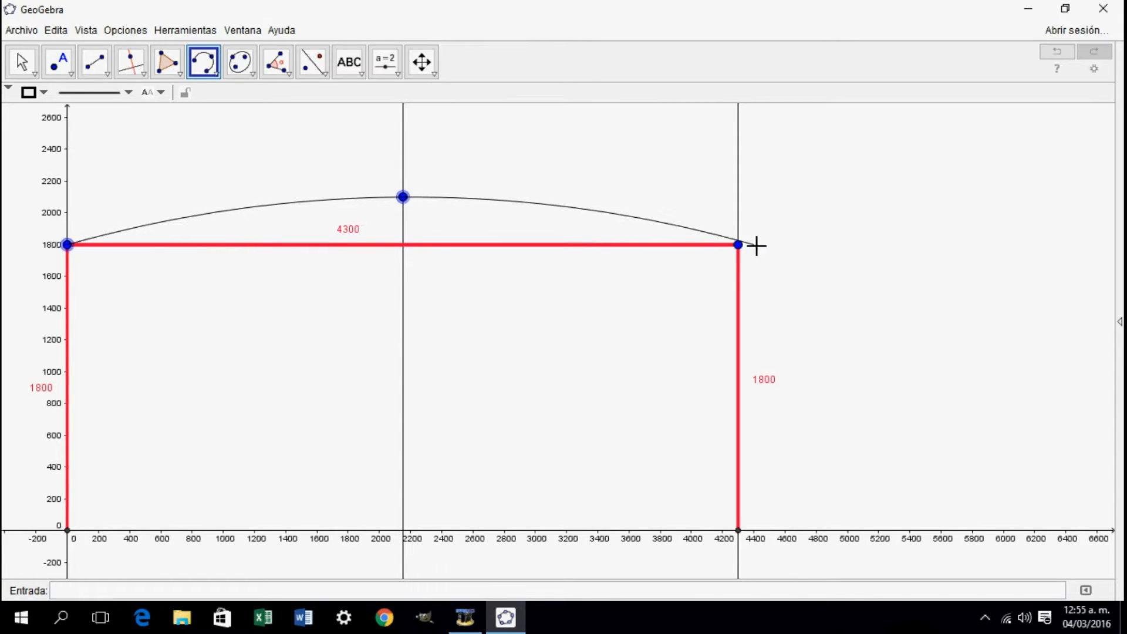
left_click(738, 244)
- Construct perpendicular bisectors between the arc's left endpoint and its apex, and between the apex and the right endpoint
left_click(141, 73)
left_click(142, 74)
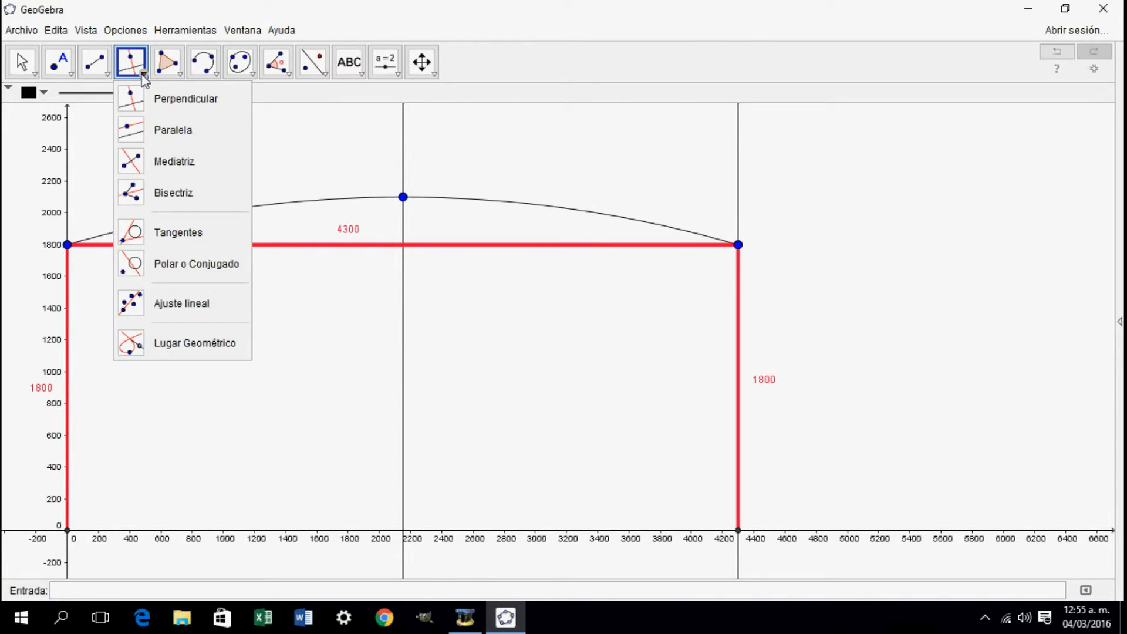
left_click(140, 166)
left_click(67, 244)
left_click(404, 198)
left_click(403, 198)
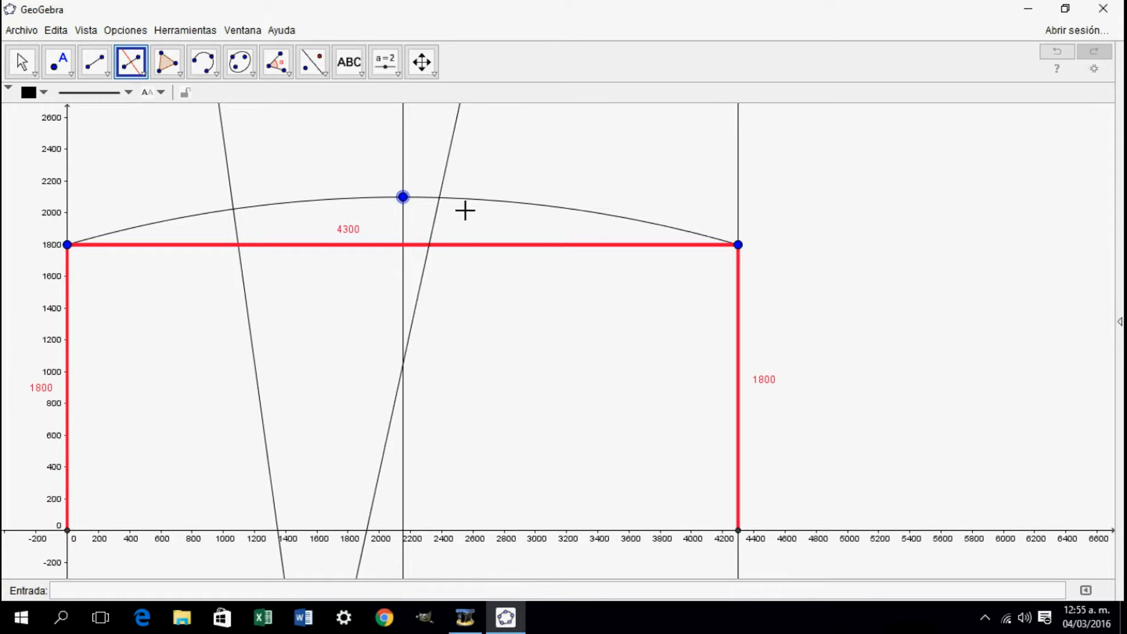
left_click(738, 244)
- Mark the intersection of the arc with the left bisector, and the intersection of the two bisectors below the x-axis
scroll(453, 289, "down", 10)
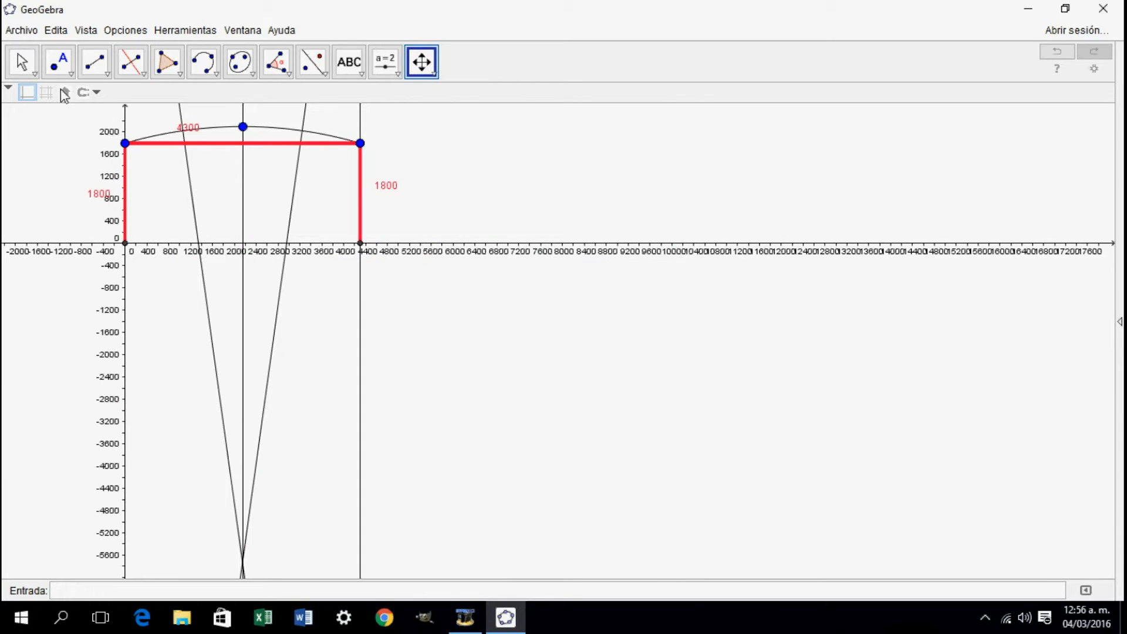
left_click(58, 63)
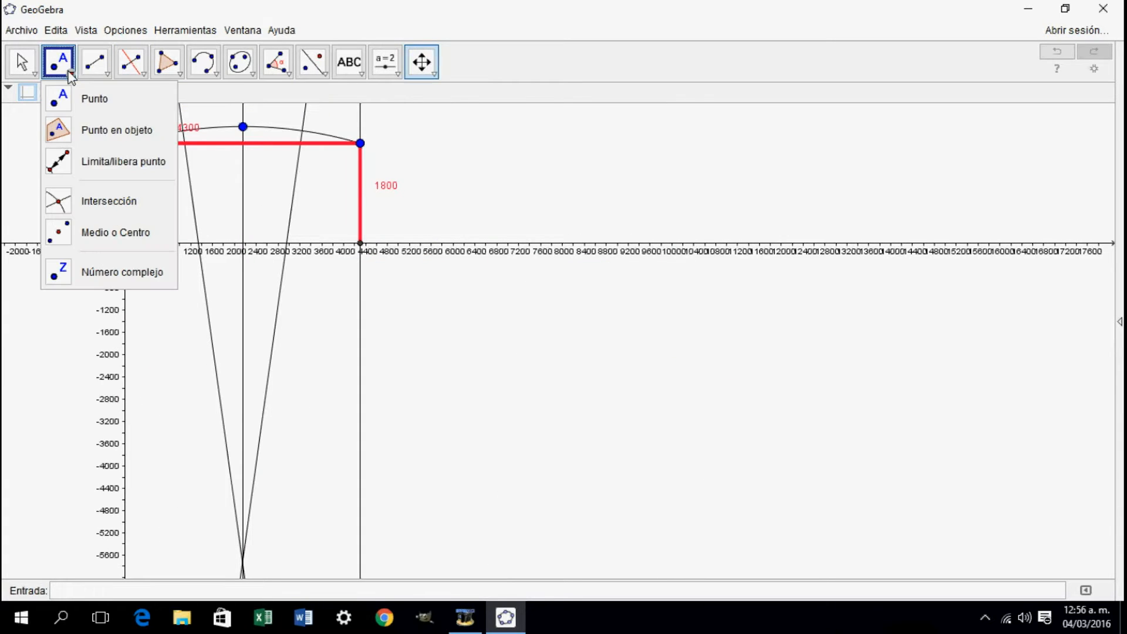
left_click(62, 201)
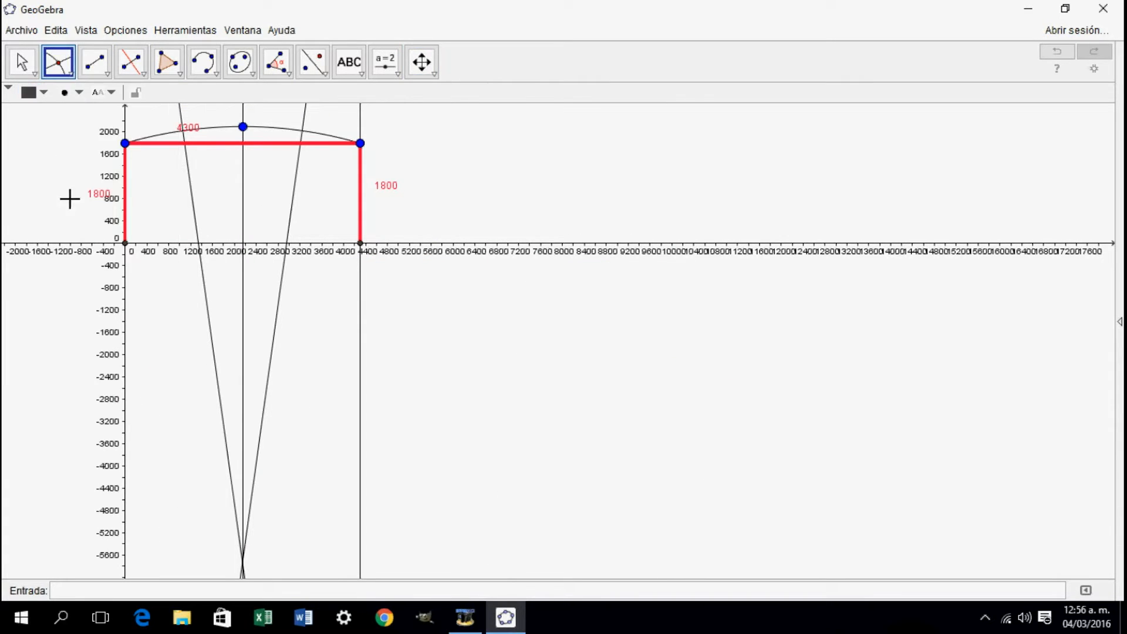
left_click(182, 127)
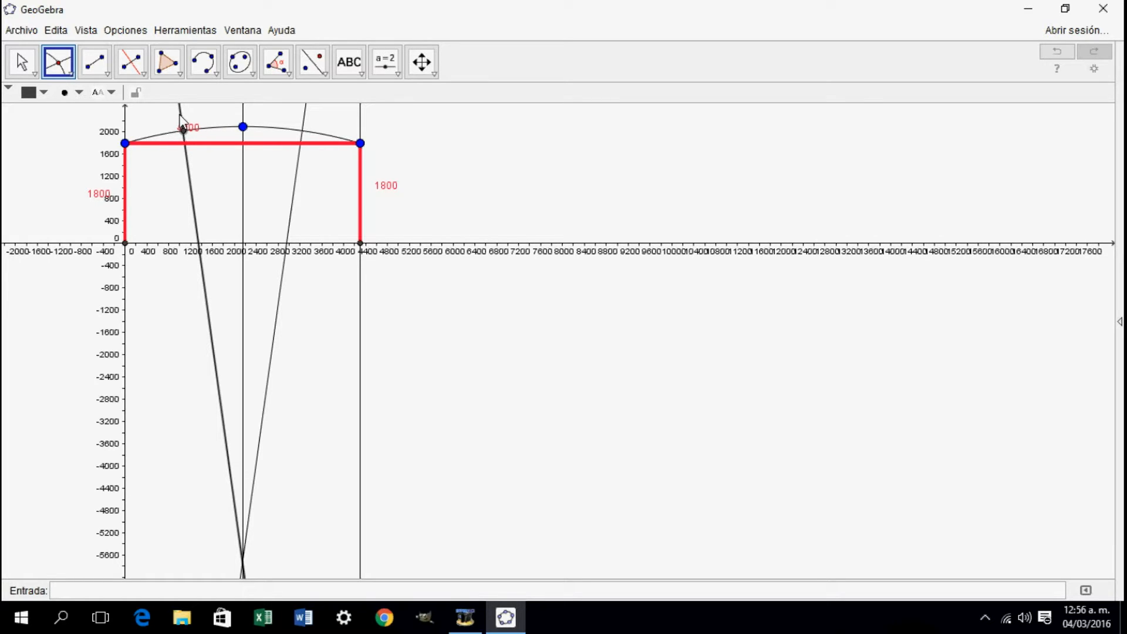
left_click(305, 123)
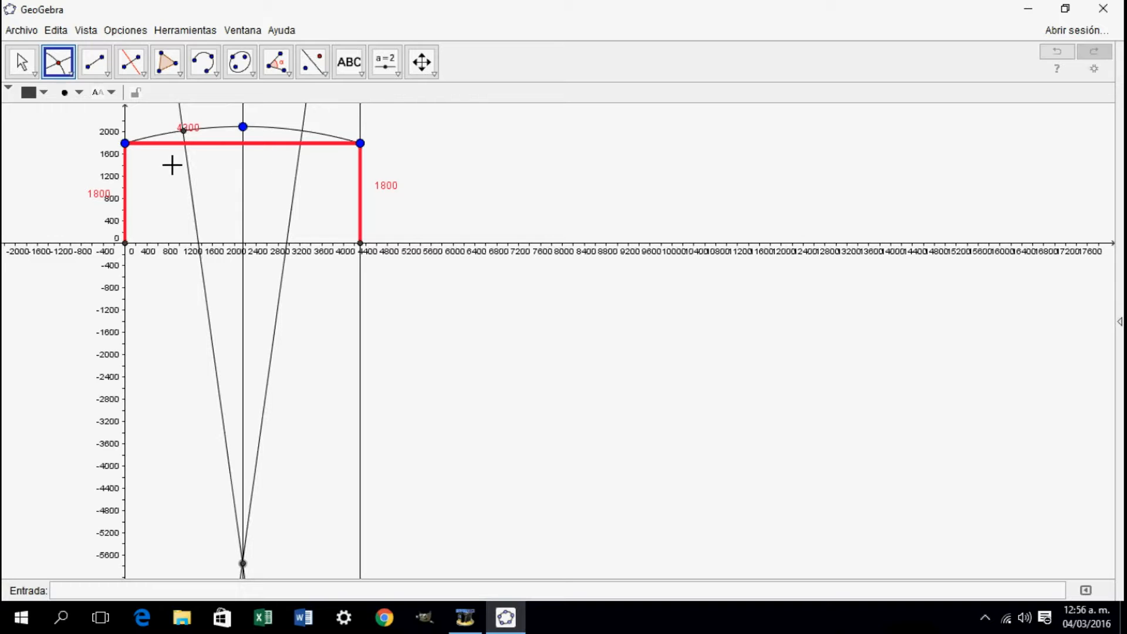
- Draw the radius segment from the intersection point on the arc to the point where the bisectors meet
left_click(95, 61)
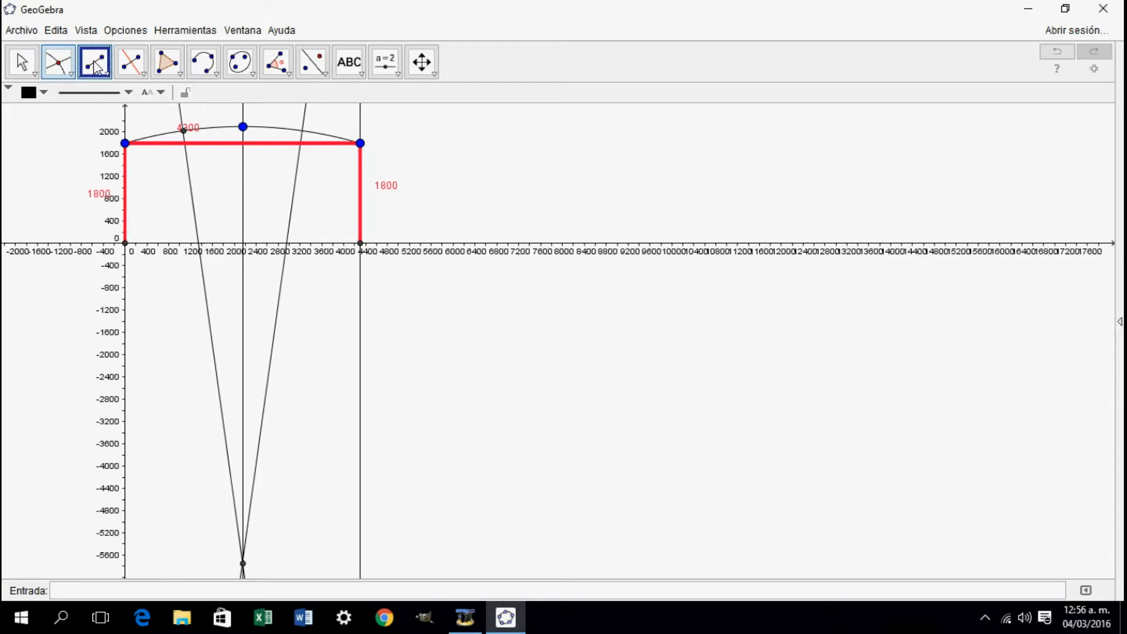
left_click(184, 131)
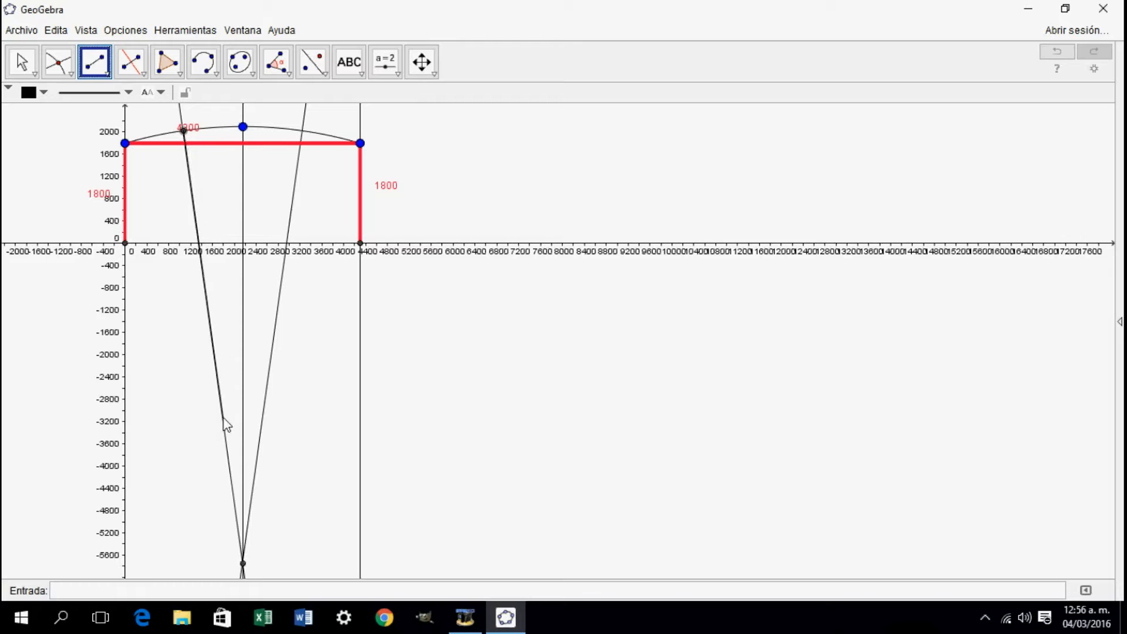
left_click(242, 564)
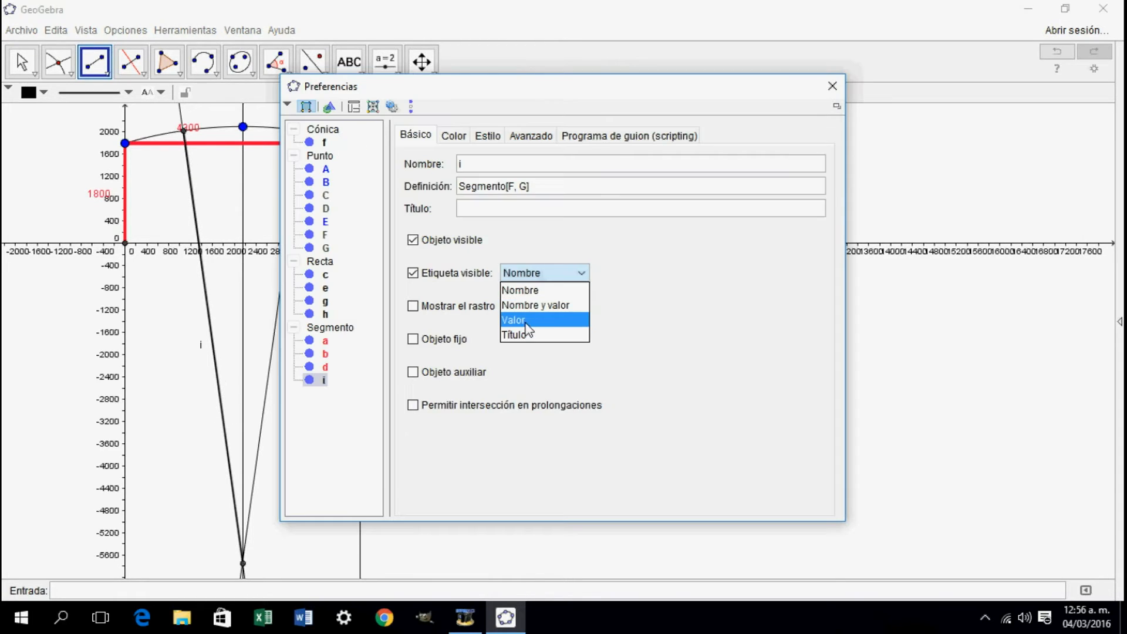
- Show the radius segment's label as its value (Valor), colour the segment dark blue (#003399) and thicken its line
left_click(525, 321)
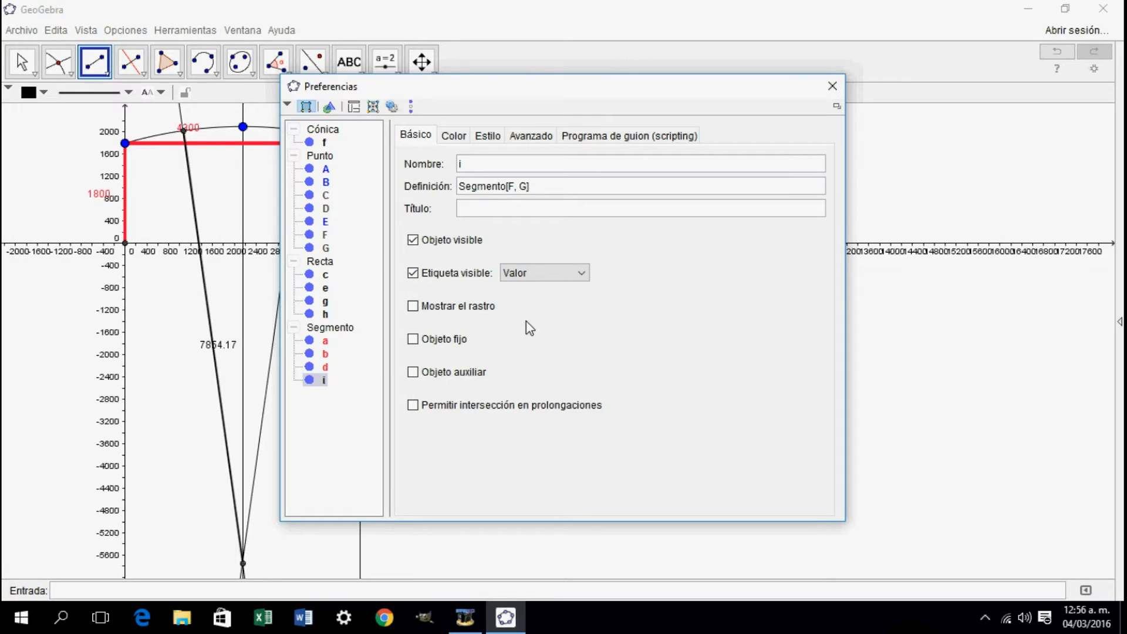
left_click(454, 136)
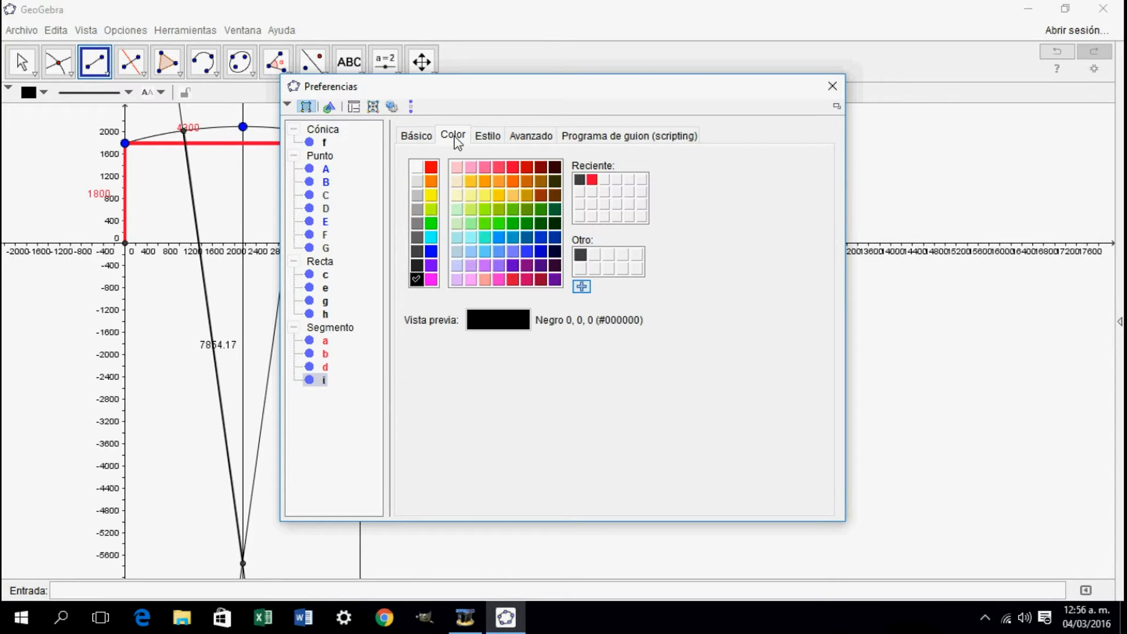
left_click(555, 238)
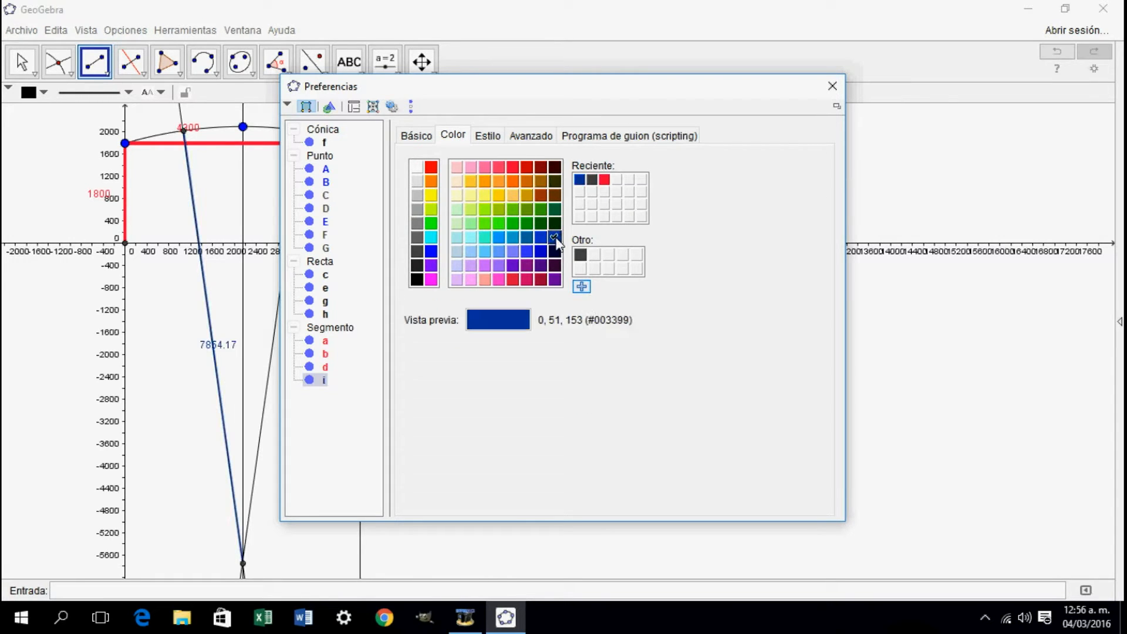
left_click(485, 136)
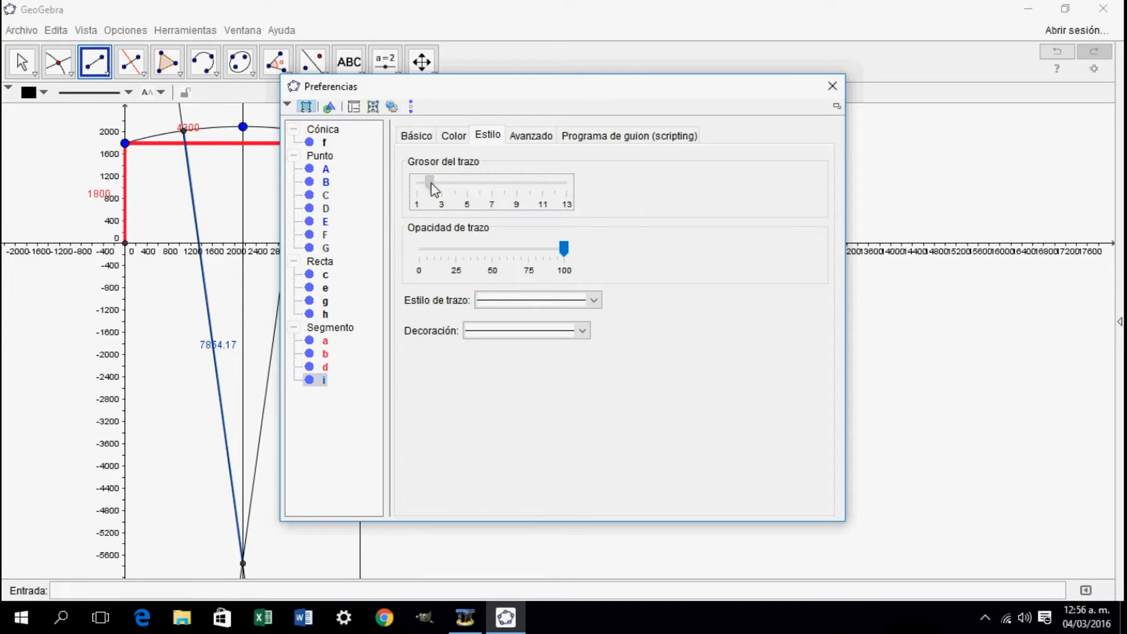
left_click_drag(461, 191, 517, 199)
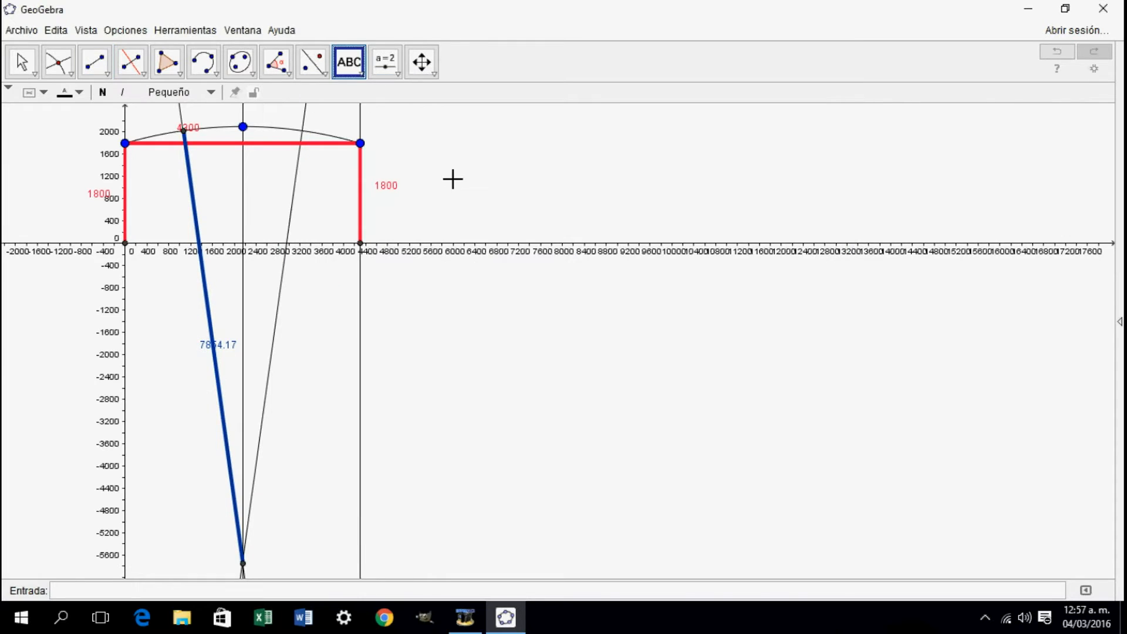
- Add the text "radio de curvatura = 7854.17" beside the outline, in medium size, bold and blue (#0000CC)
left_click(453, 179)
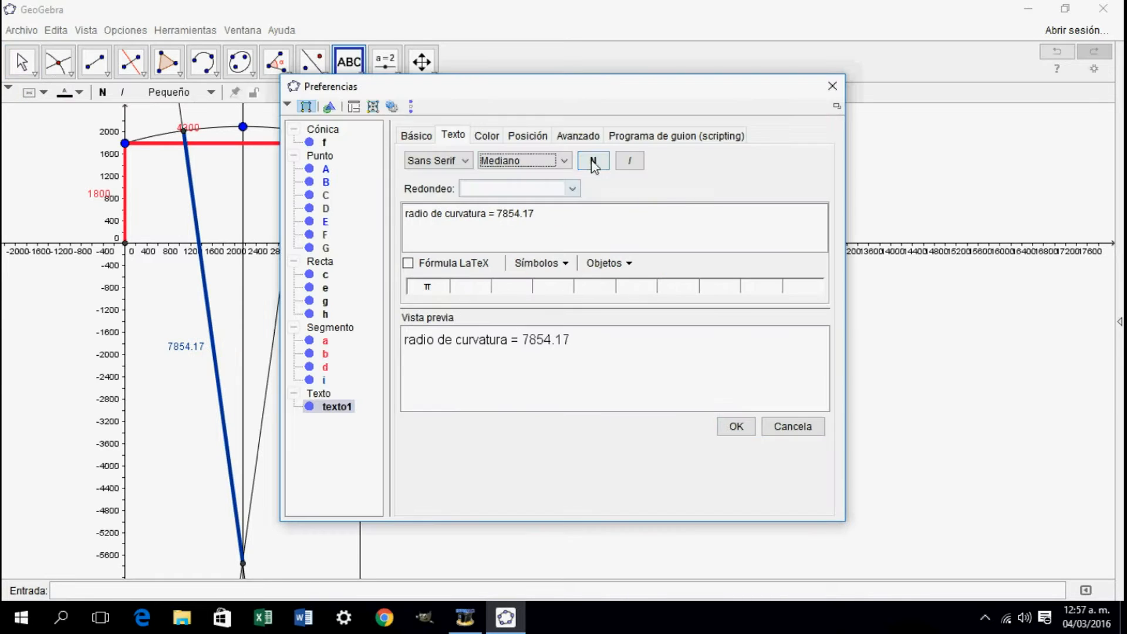
left_click(596, 164)
left_click(492, 138)
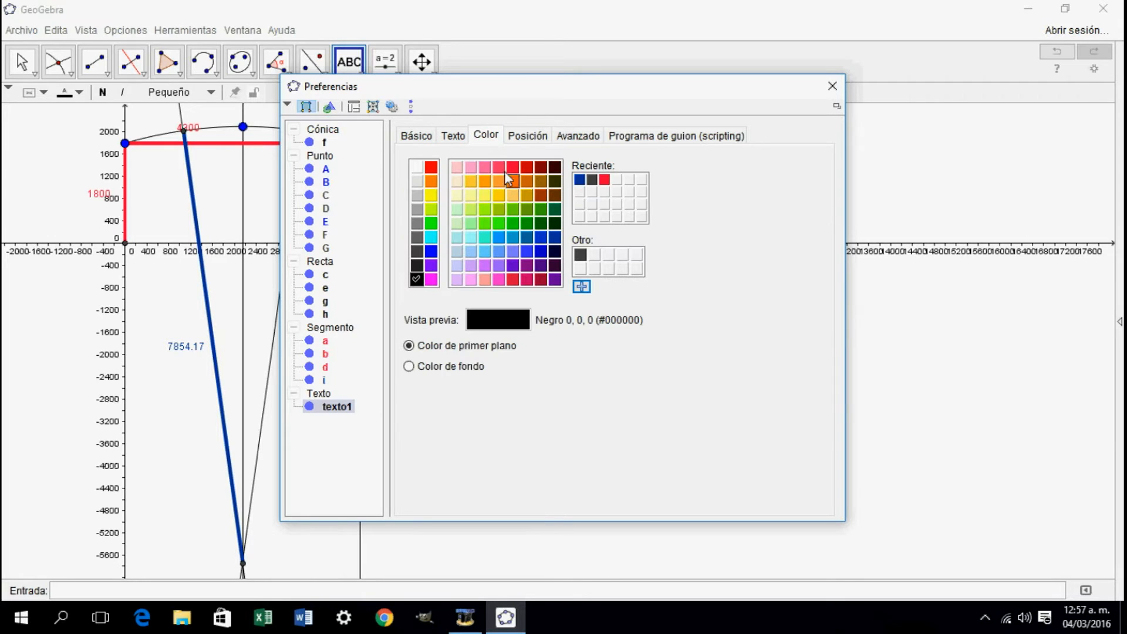
left_click(538, 252)
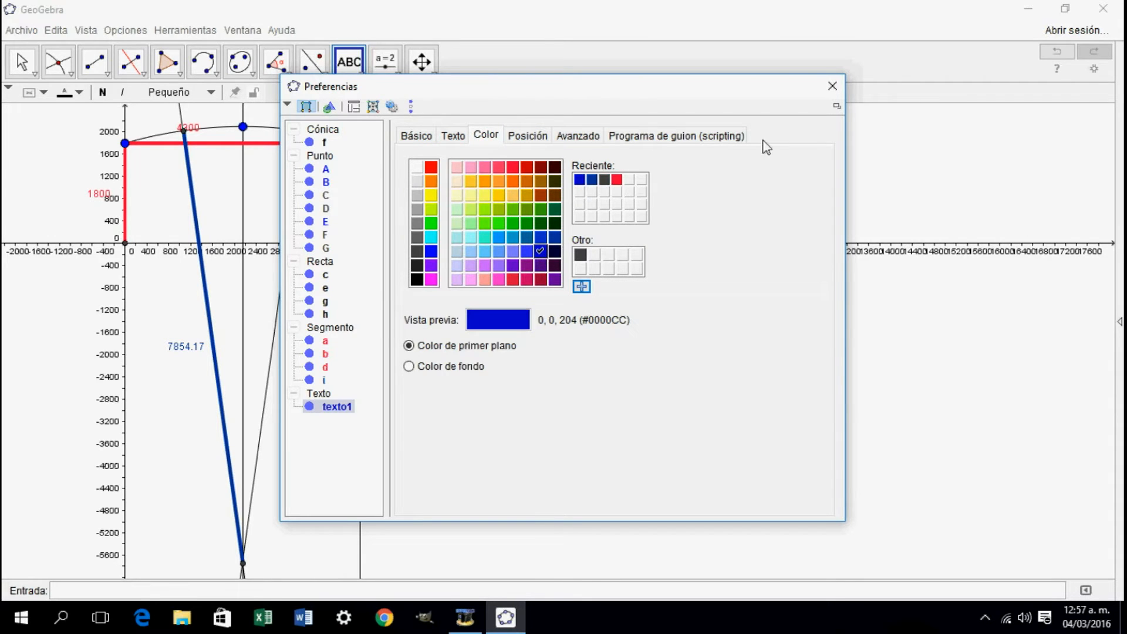
left_click(832, 86)
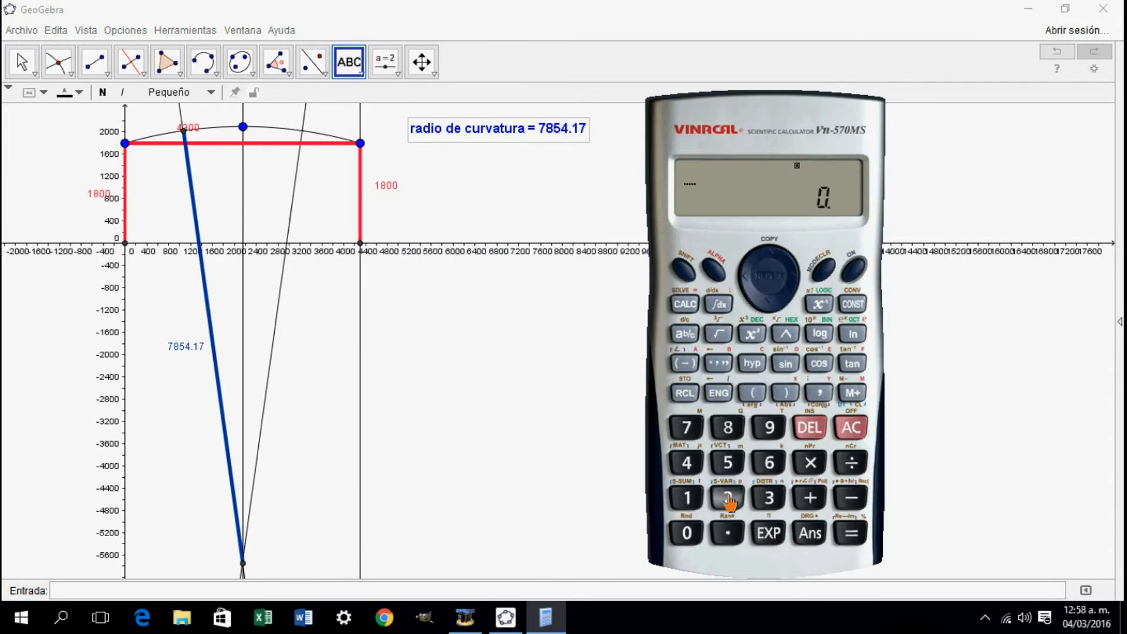
- Switch to the Vinacal calculator and divide 2150 by 120
left_click(728, 497)
left_click(687, 498)
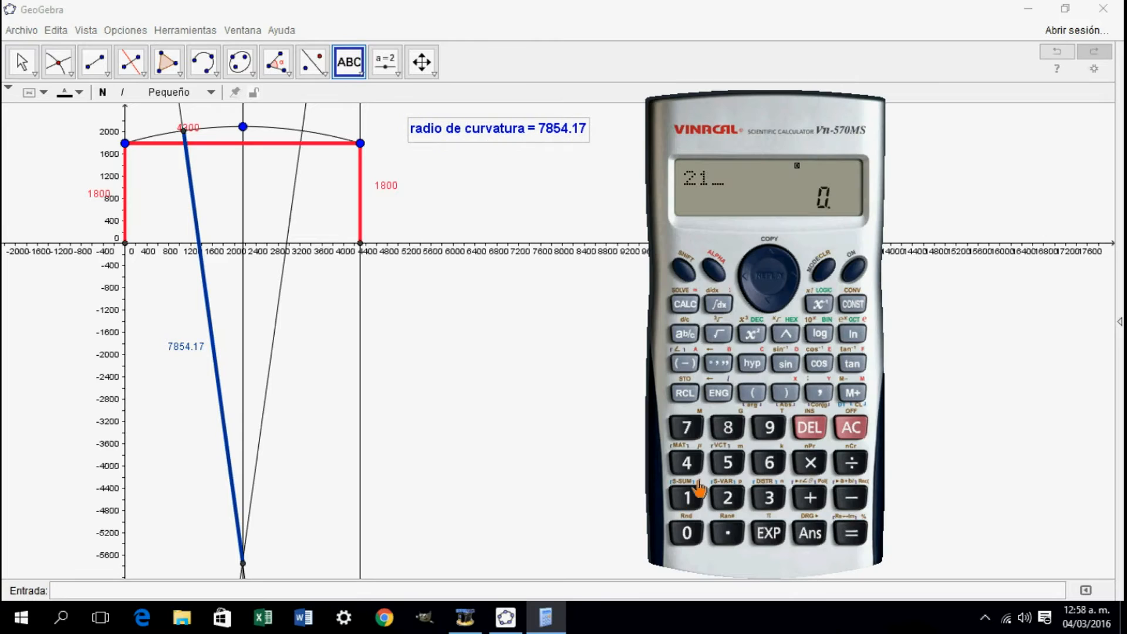
left_click(728, 463)
left_click(687, 533)
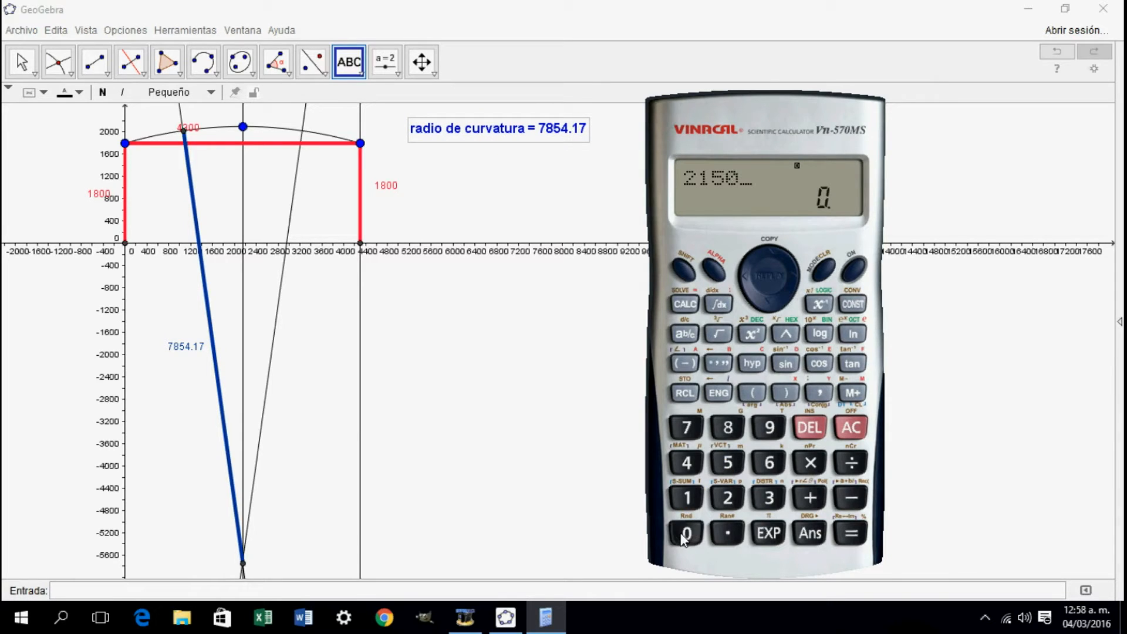
left_click(851, 463)
left_click(687, 498)
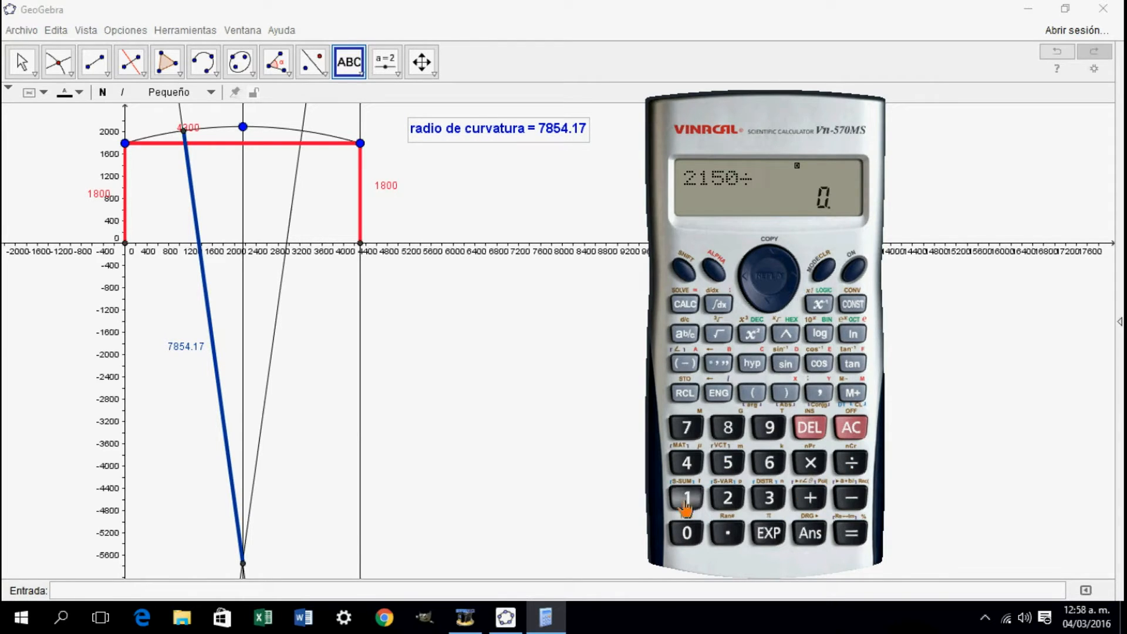
left_click(728, 499)
left_click(686, 533)
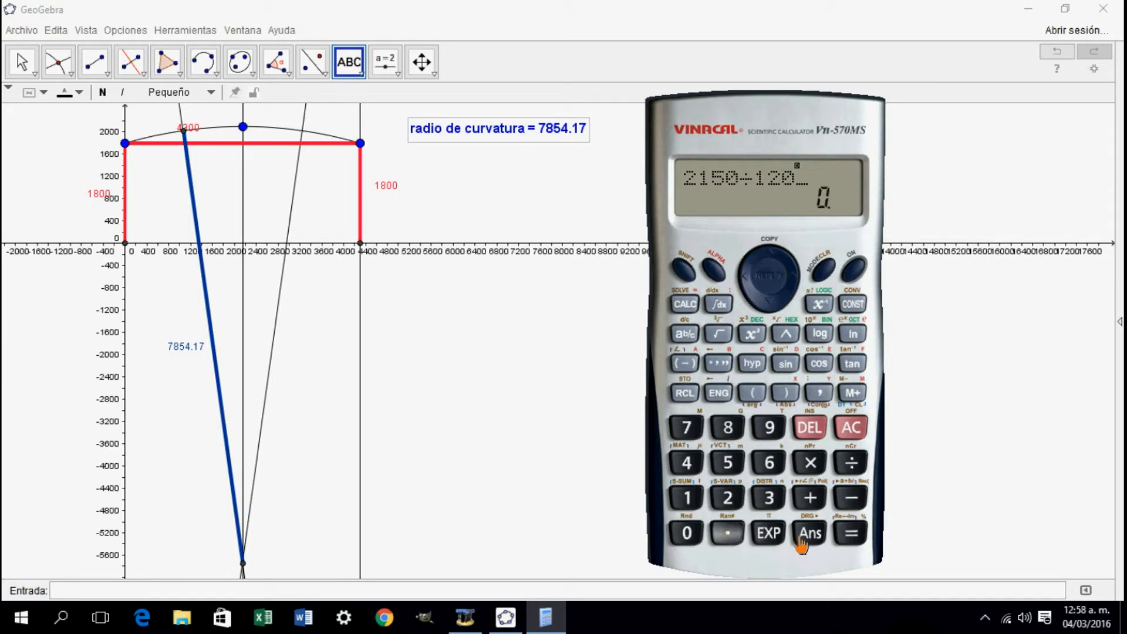
left_click(852, 536)
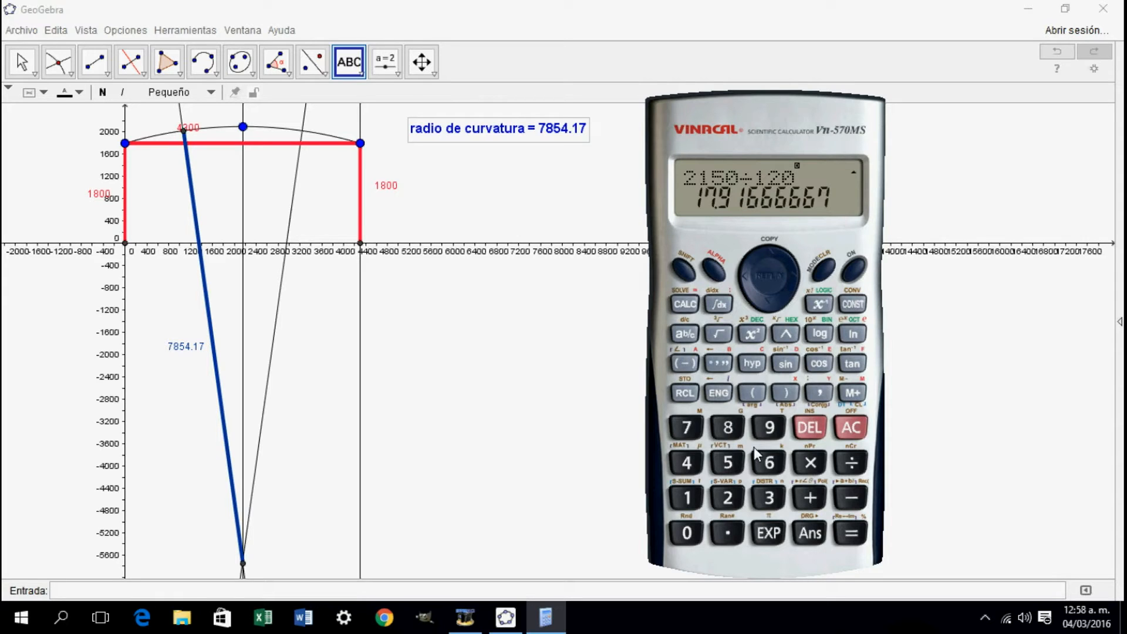
- Divide 2150 by 18 on the calculator
left_click(728, 498)
left_click(686, 499)
left_click(728, 462)
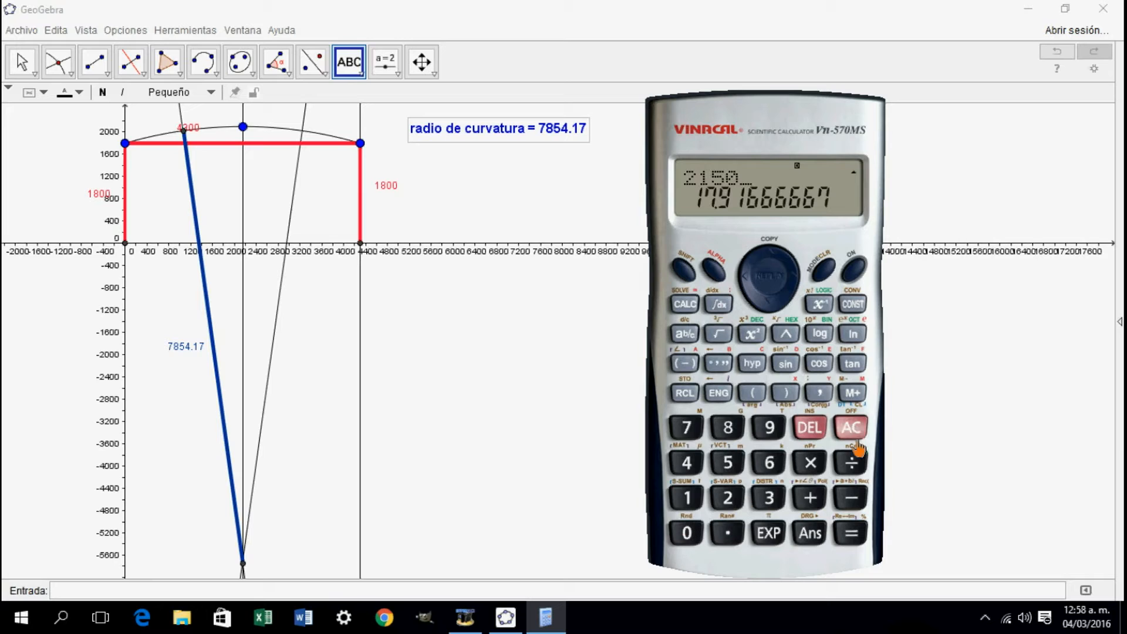
left_click(851, 464)
left_click(687, 499)
left_click(728, 427)
left_click(851, 534)
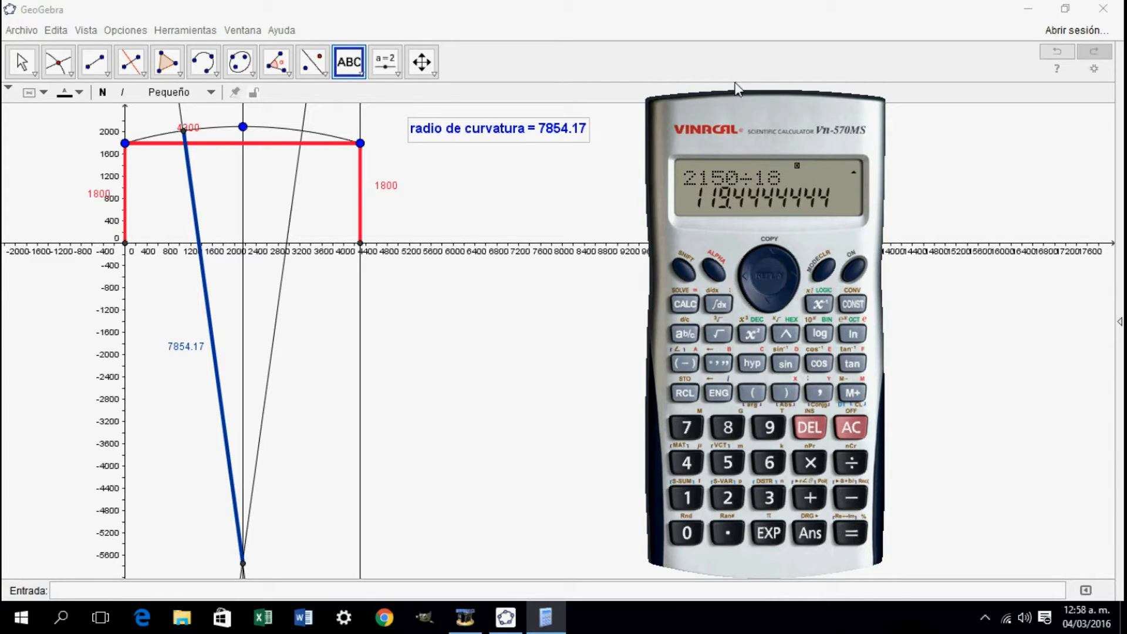
- Switch back to GeoGebra and add the text "distancia entre varillas= 119.444" in bold red just below the radius of curvature text
left_click(354, 66)
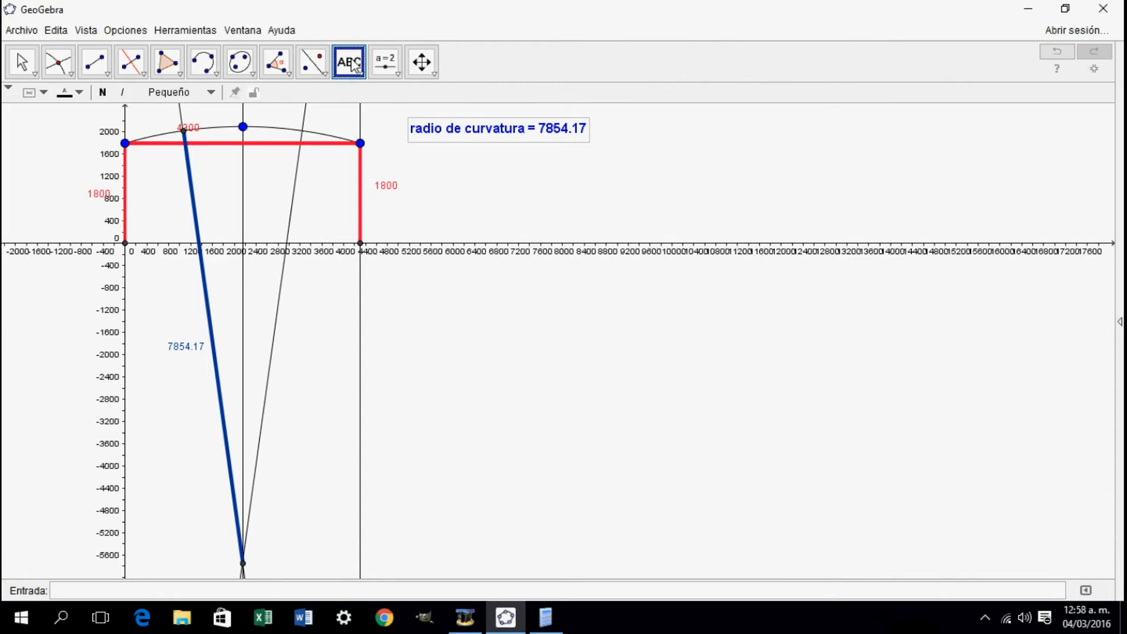
left_click(520, 217)
type("119.444")
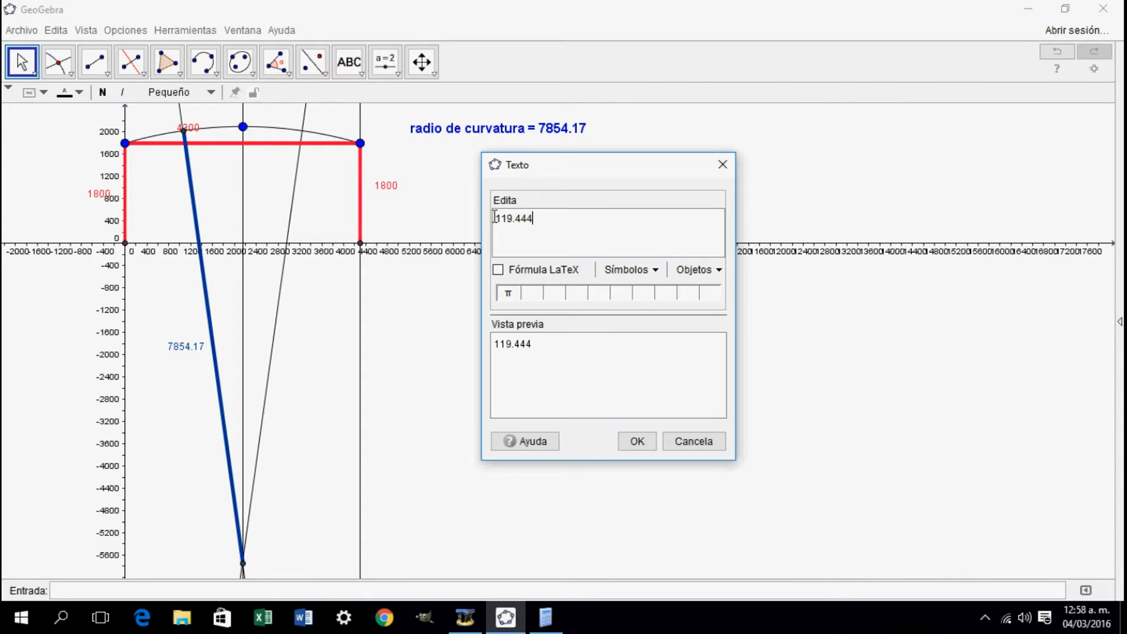
key("Home")
type("distancia entre varillas")
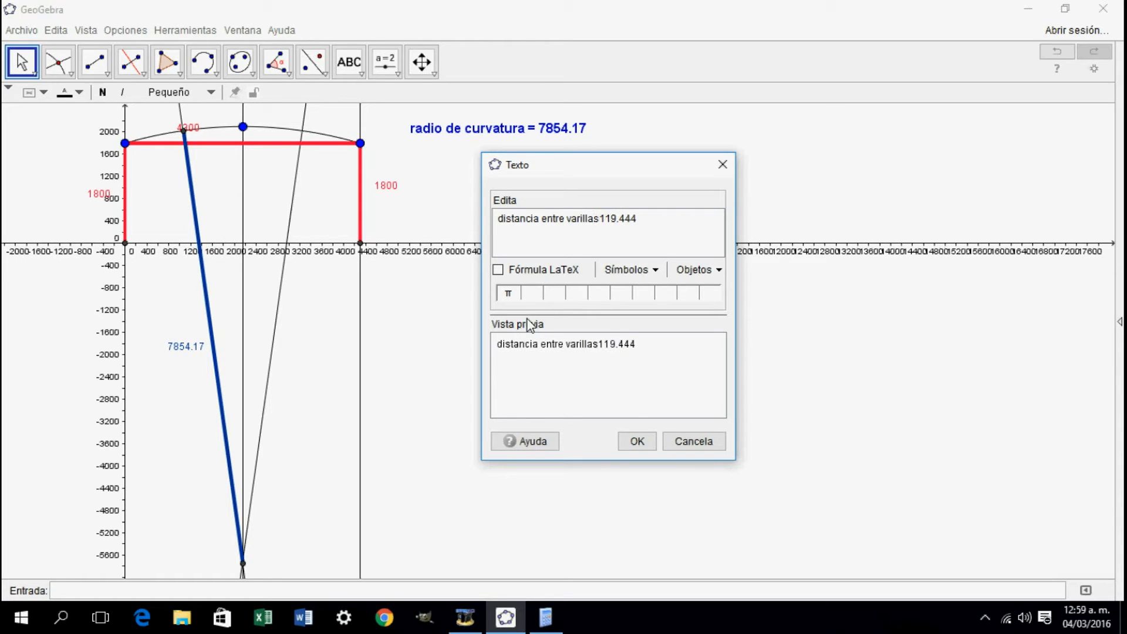
type("=")
left_click(637, 441)
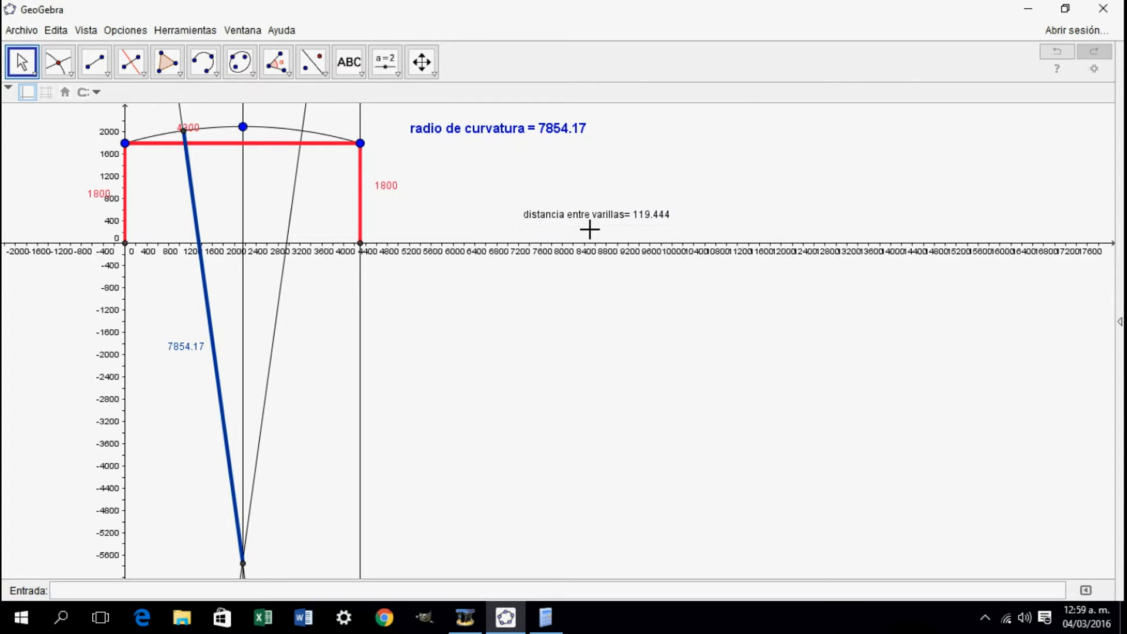
left_click_drag(679, 221, 548, 165)
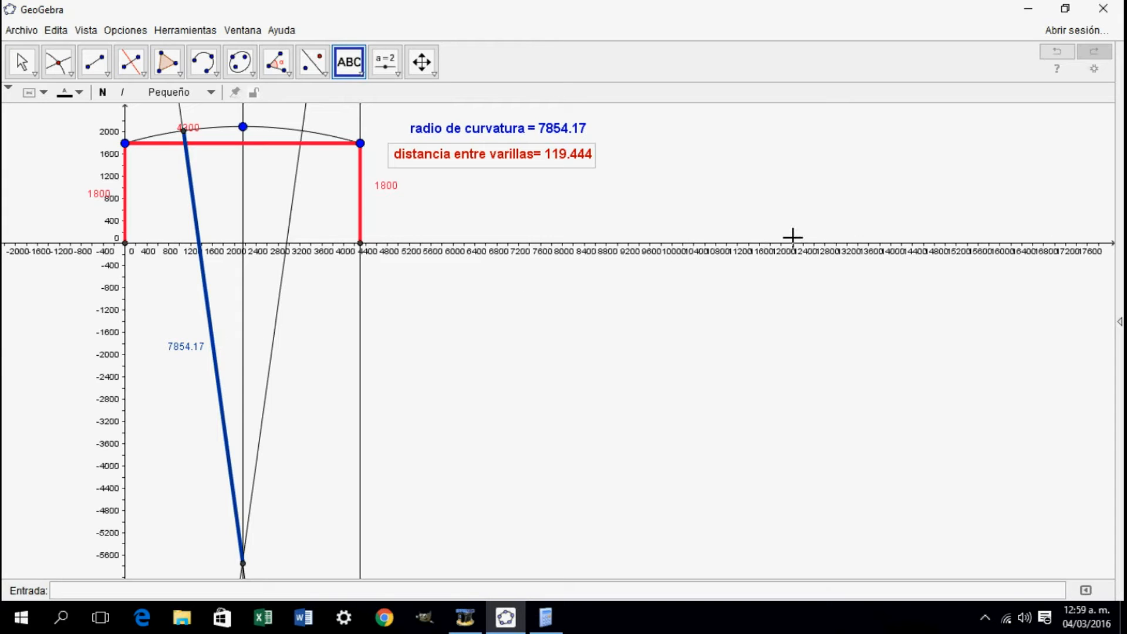
- Show the spreadsheet view (Hoja de Cálculo), enter 0 and 119.444 in A1 and A2, and extend the series down to A19
left_click(85, 33)
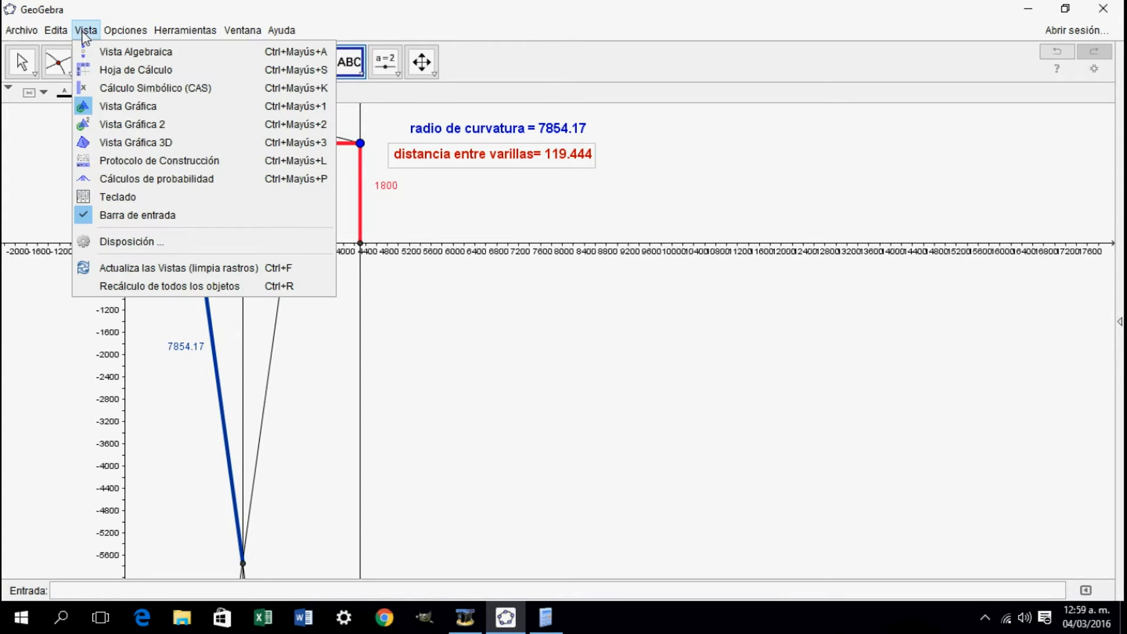
left_click(112, 70)
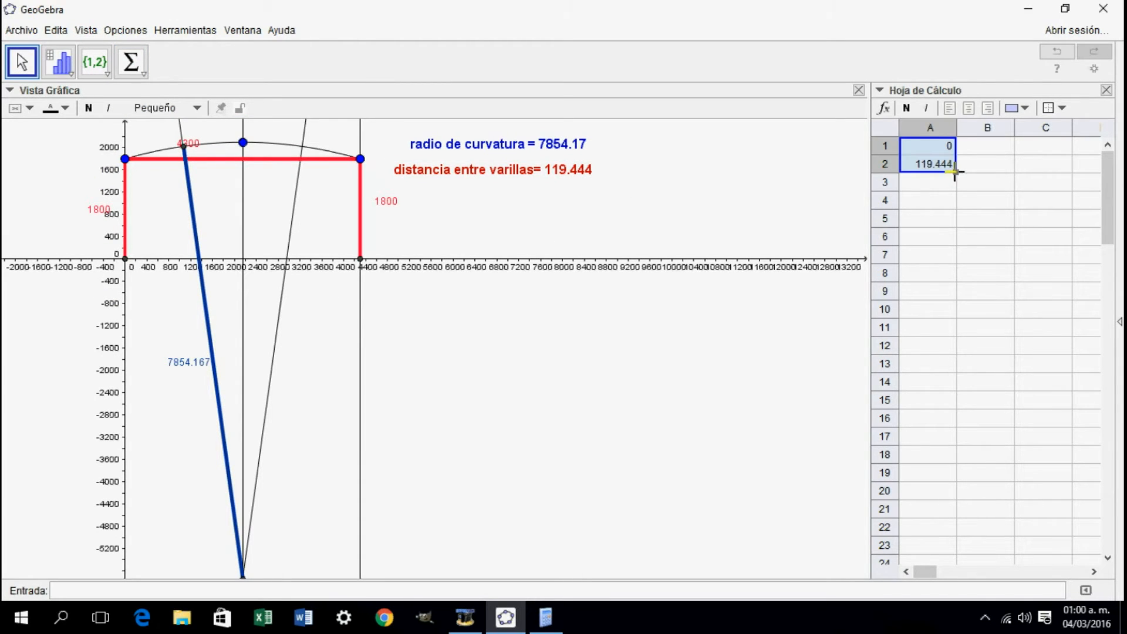
left_click_drag(955, 172, 958, 468)
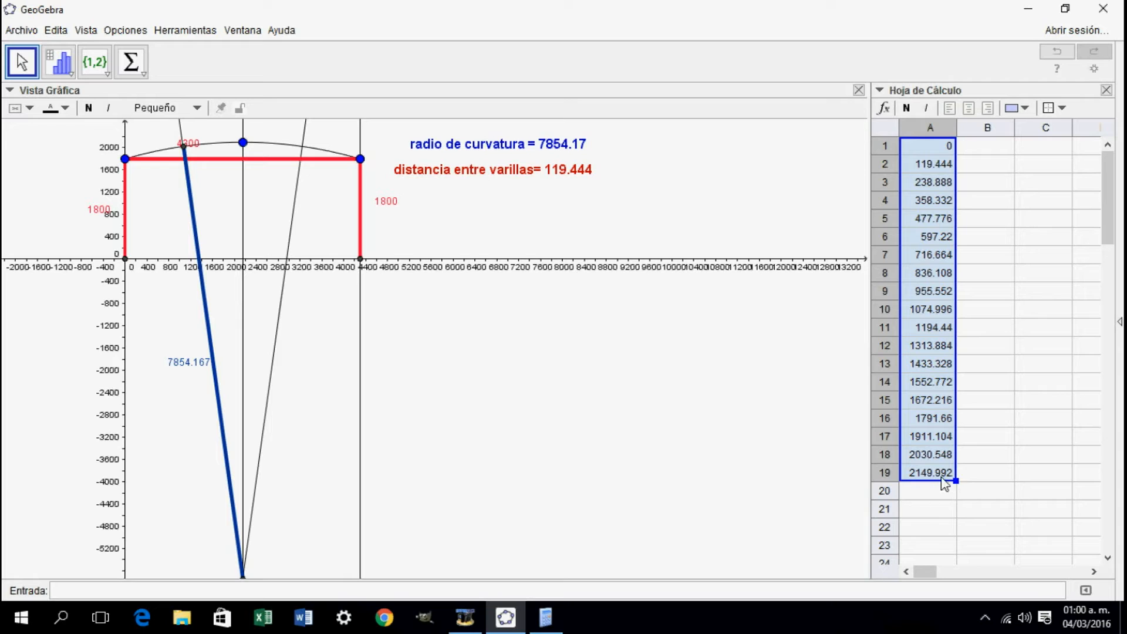
left_click(1044, 472)
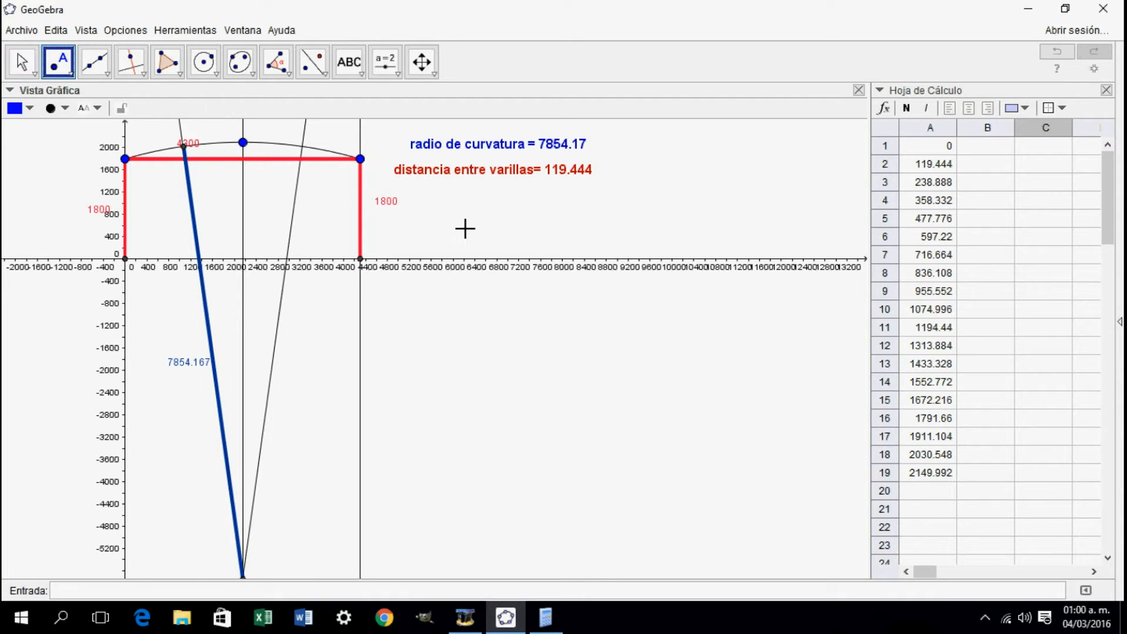
- Place a free point in the graphics view and redefine its coordinates as (597.22, 0)
double_click(468, 225)
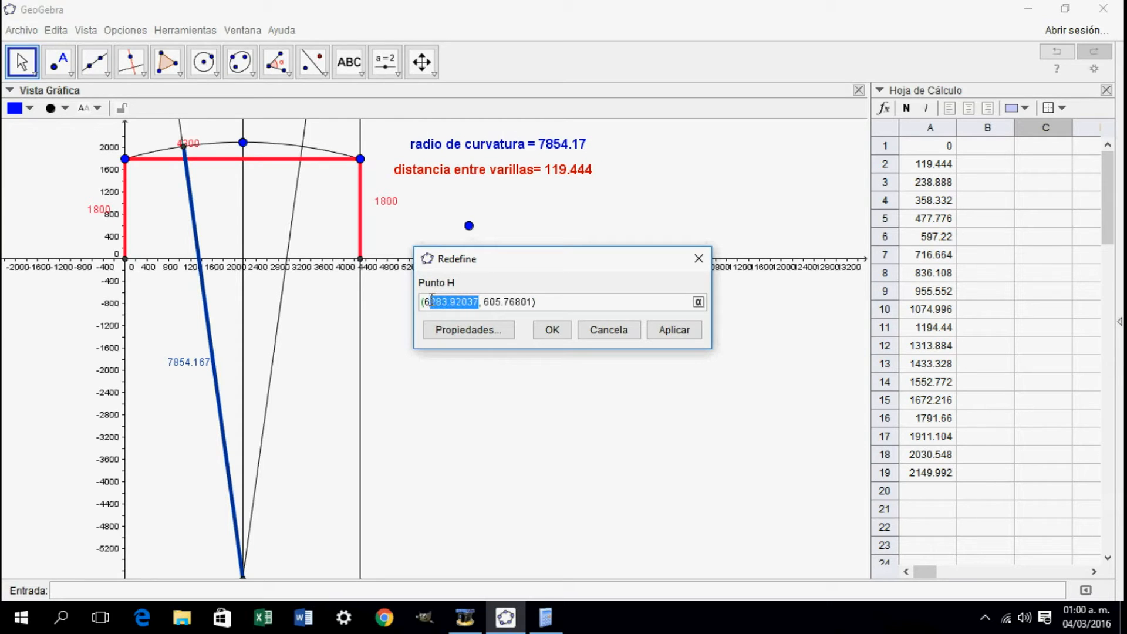
type("597.22")
left_click_drag(511, 302, 464, 299)
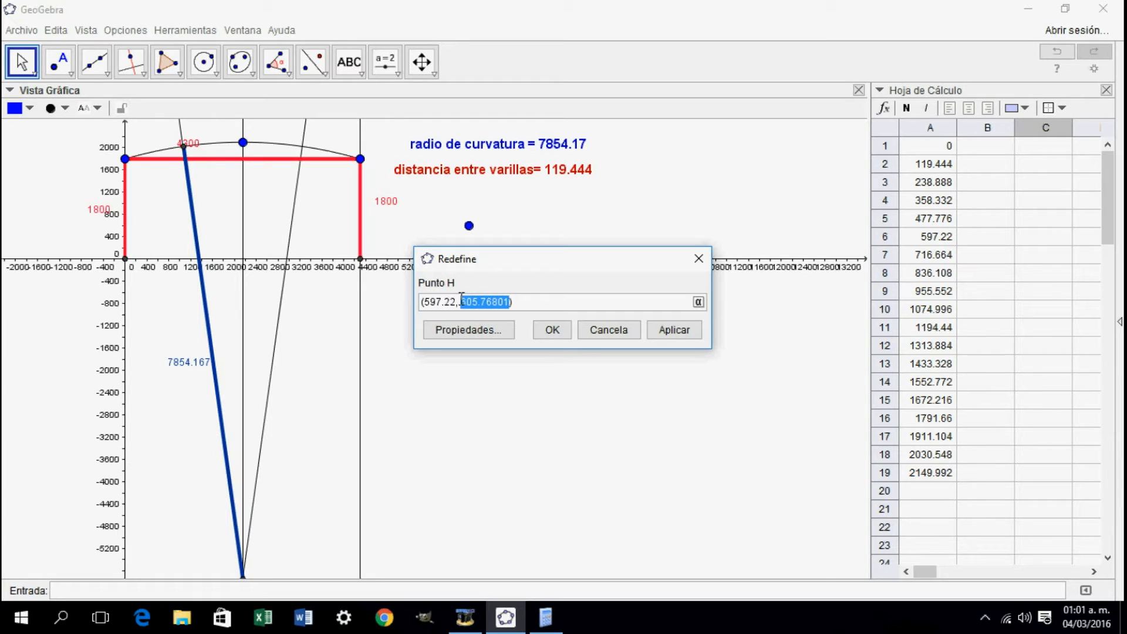
type("0")
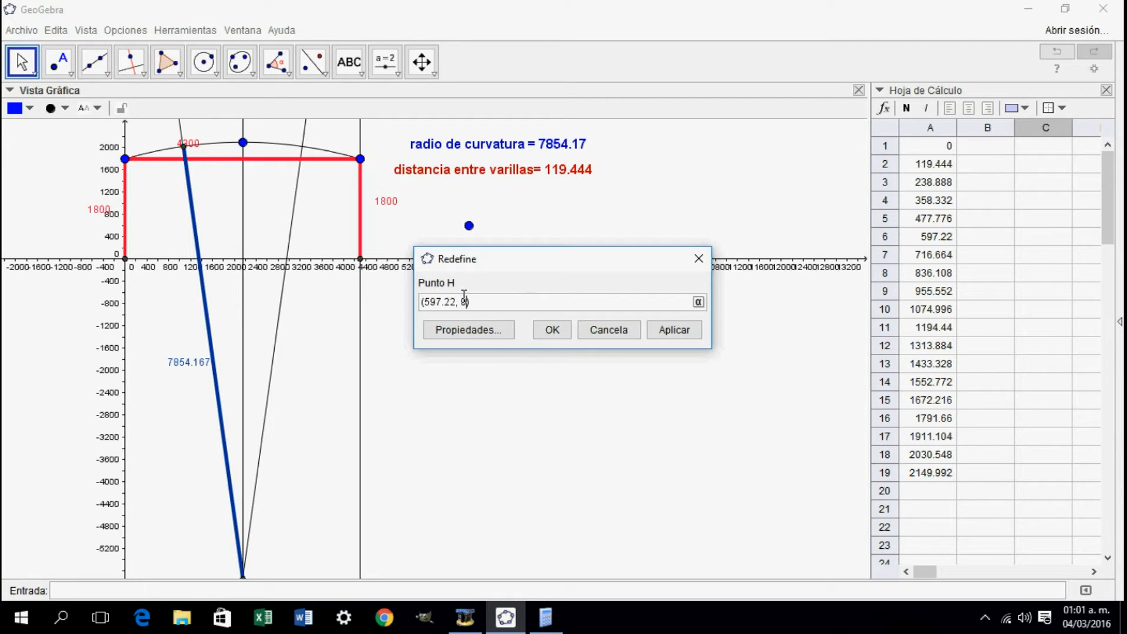
left_click(549, 332)
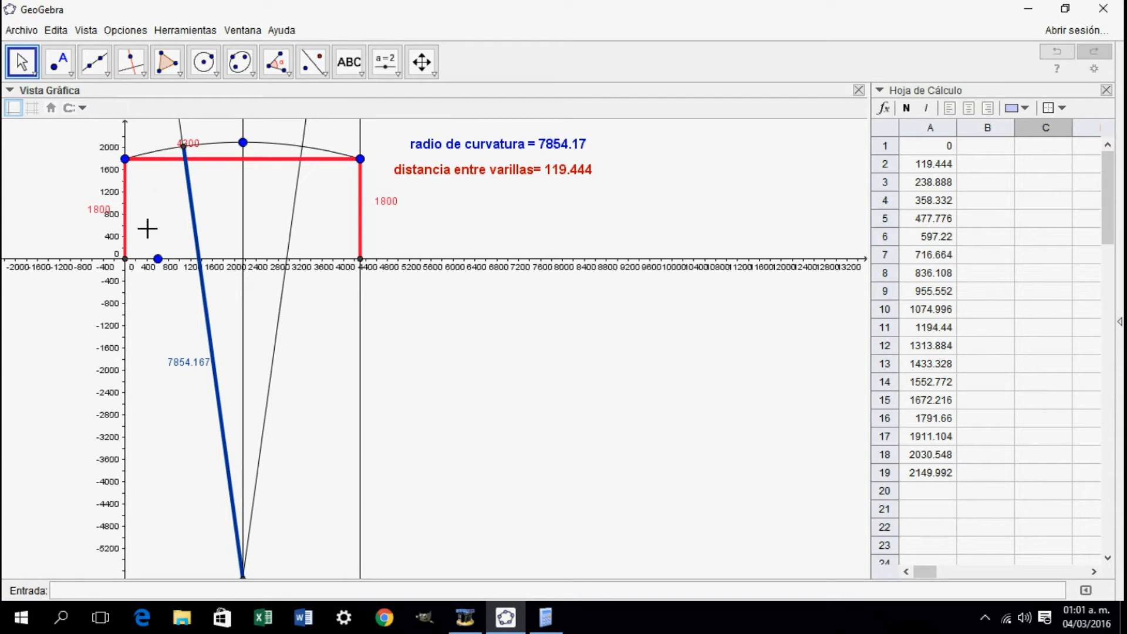
- Draw a line perpendicular to the x-axis through the point at (597.22, 0)
left_click(131, 62)
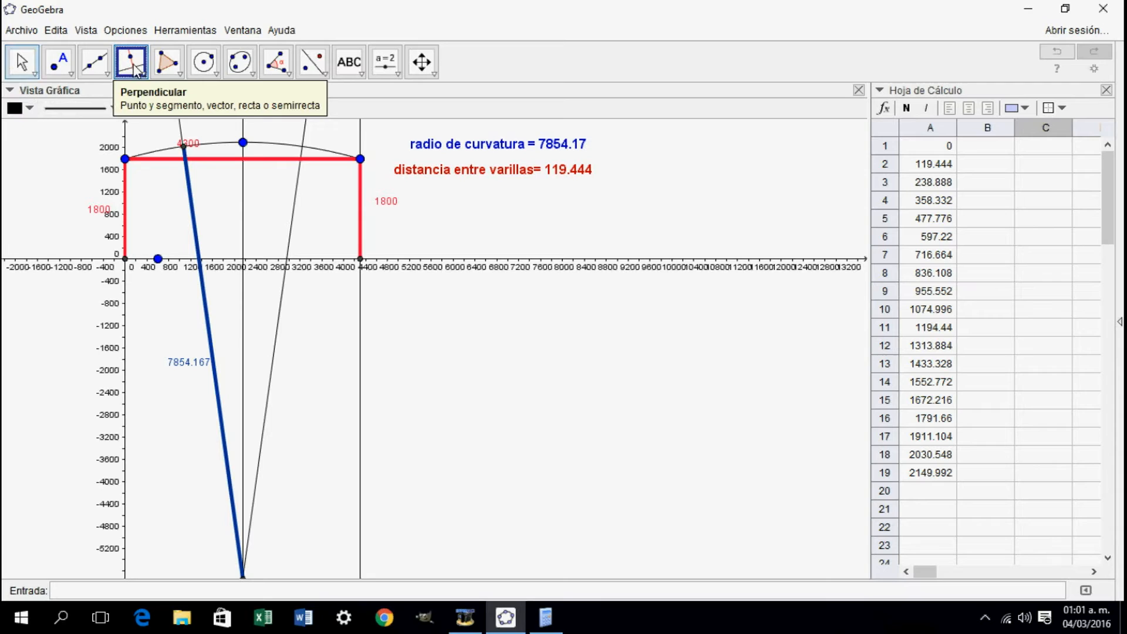
left_click(159, 262)
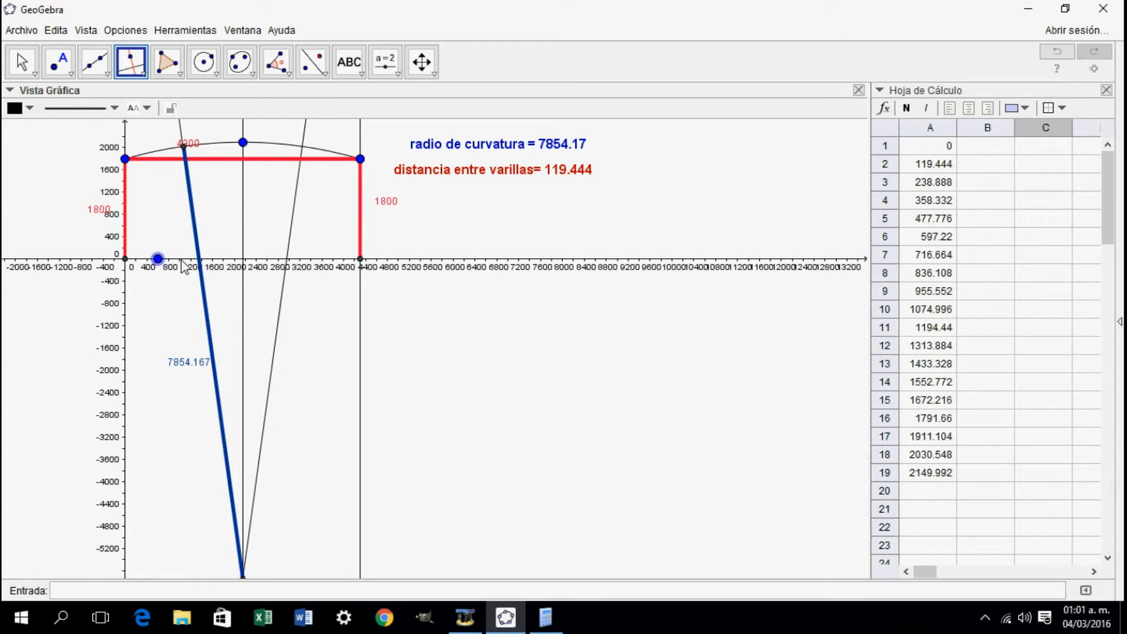
left_click(184, 258)
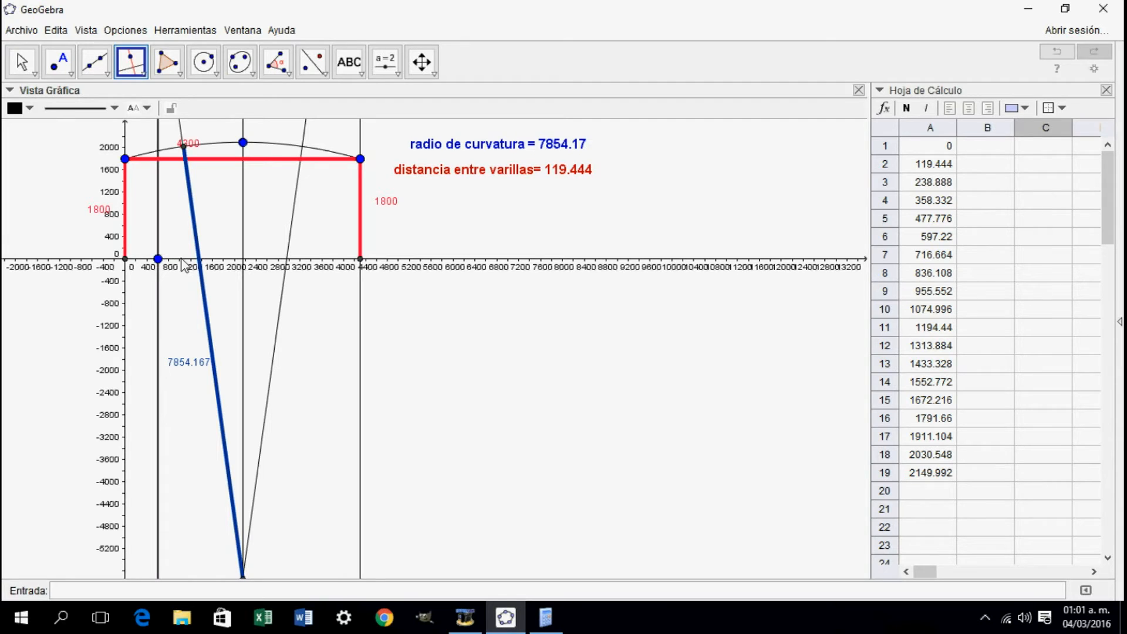
- Mark the intersections of the horizontal line through the arc's centre with the new perpendicular and with the y-axis
left_click(58, 62)
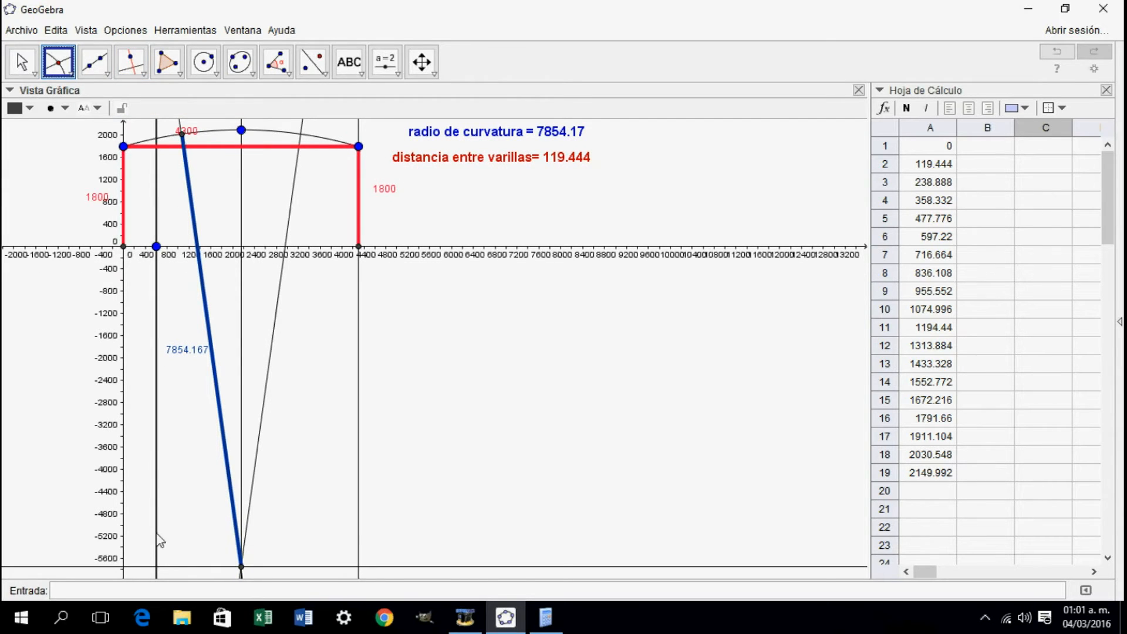
left_click(177, 567)
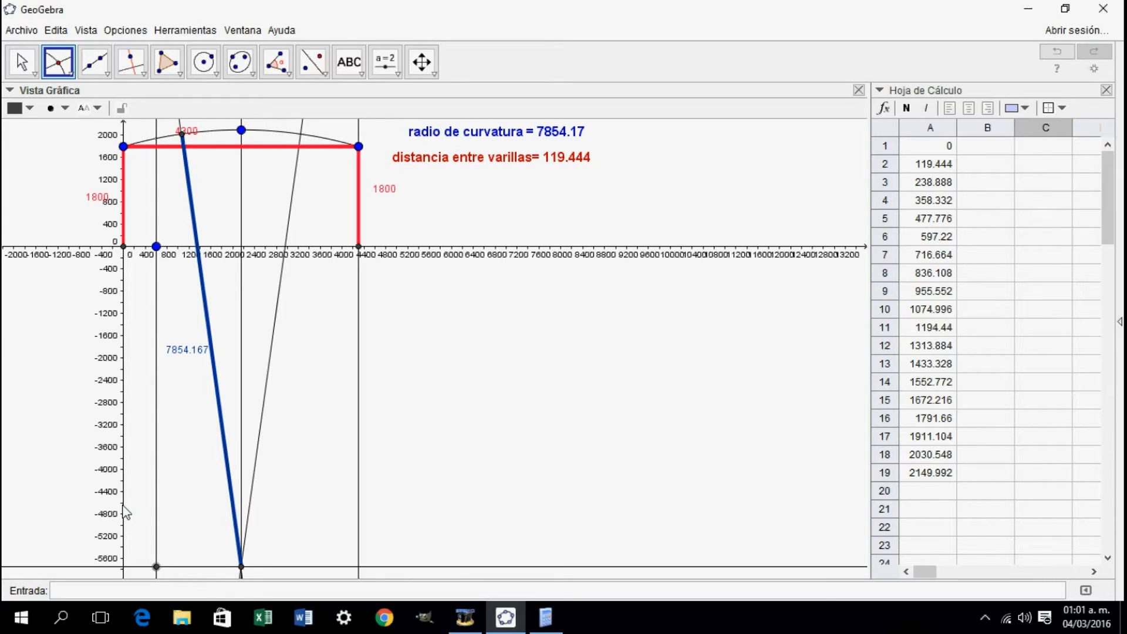
left_click(71, 566)
- Draw a thick red segment labelled with its length between the two new intersection points on the horizontal line through the arc's centre
left_click(94, 65)
left_click(92, 134)
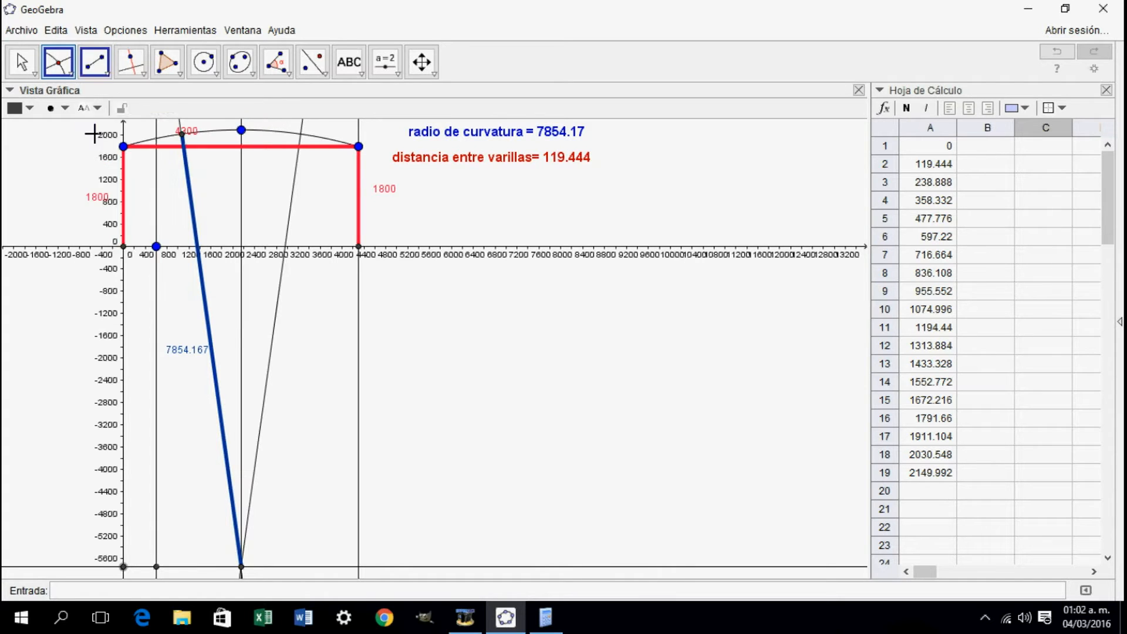
left_click(123, 567)
left_click(156, 568)
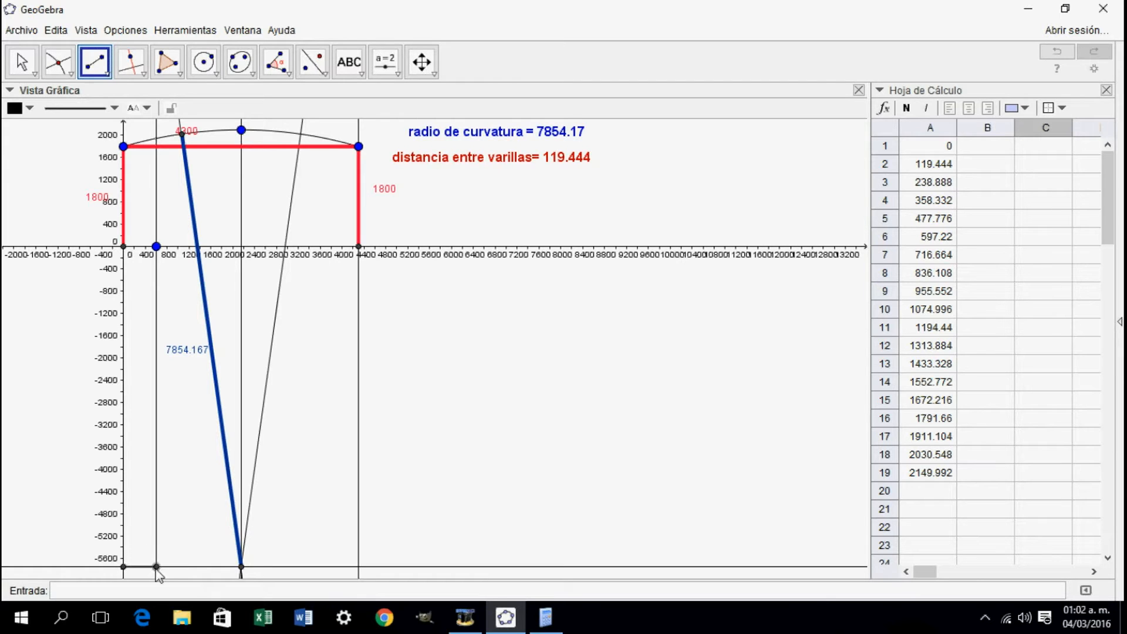
key("Escape")
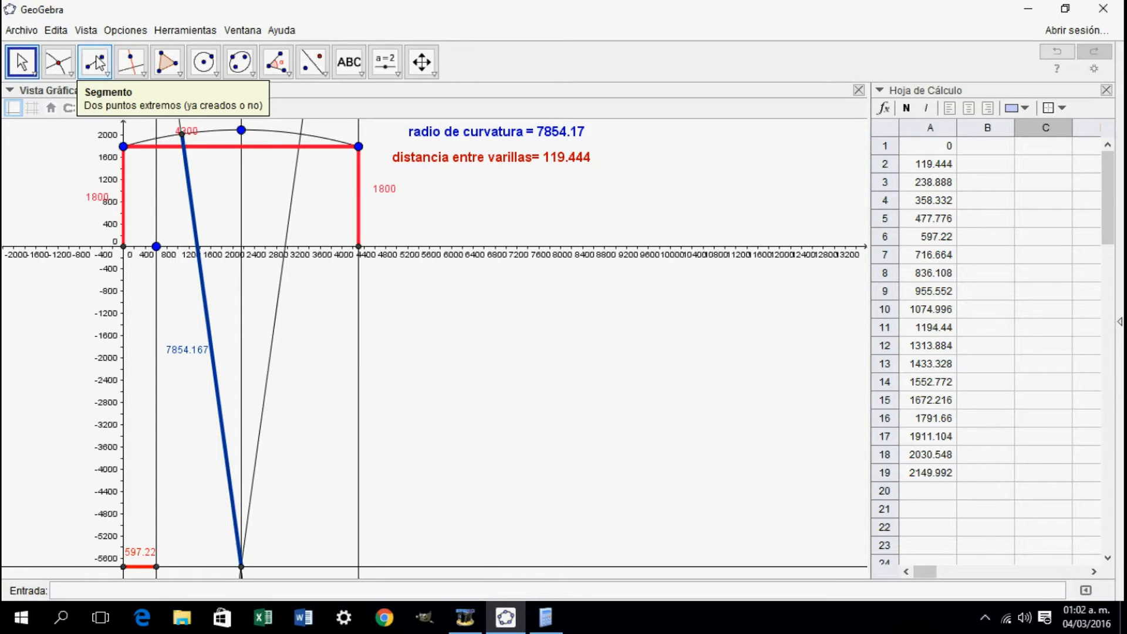
- Draw a thick green segment labelled with its length from the perpendicular's lower intersection to the arc's centre
left_click(94, 62)
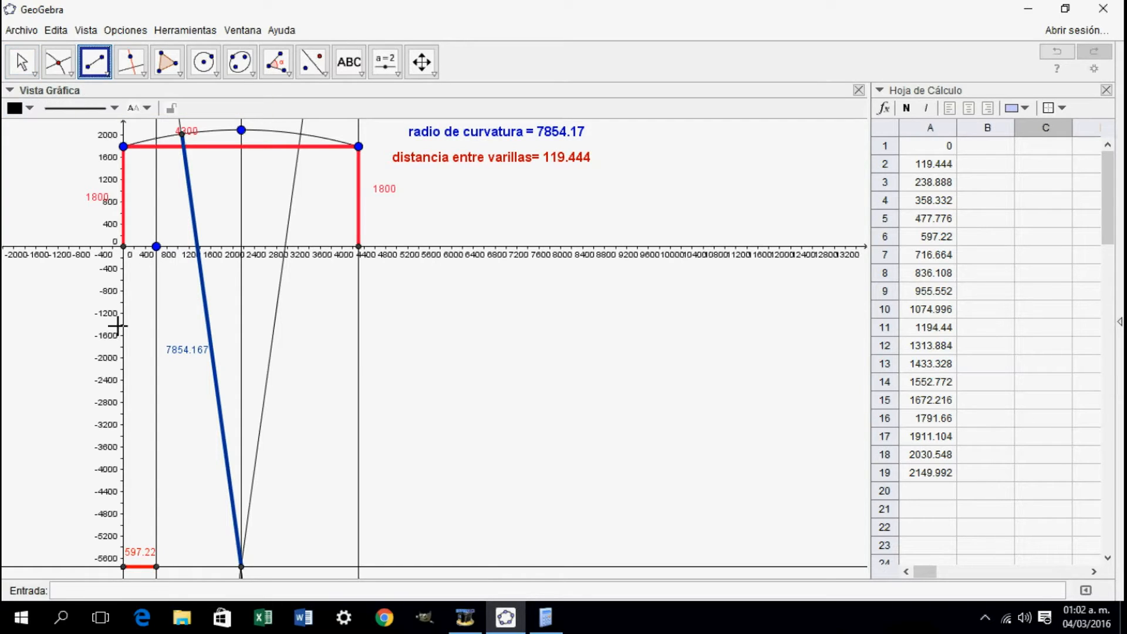
left_click(156, 567)
left_click(241, 567)
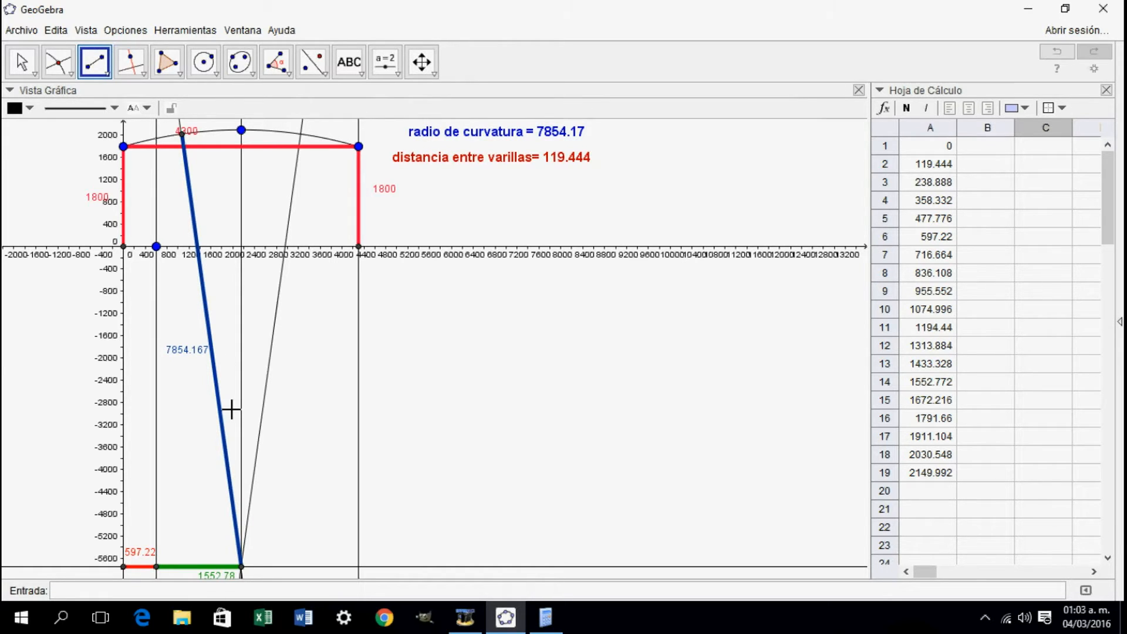
- Mark where the perpendicular meets the arc and draw a thick green segment with a length label from there to the arc's centre
left_click(67, 67)
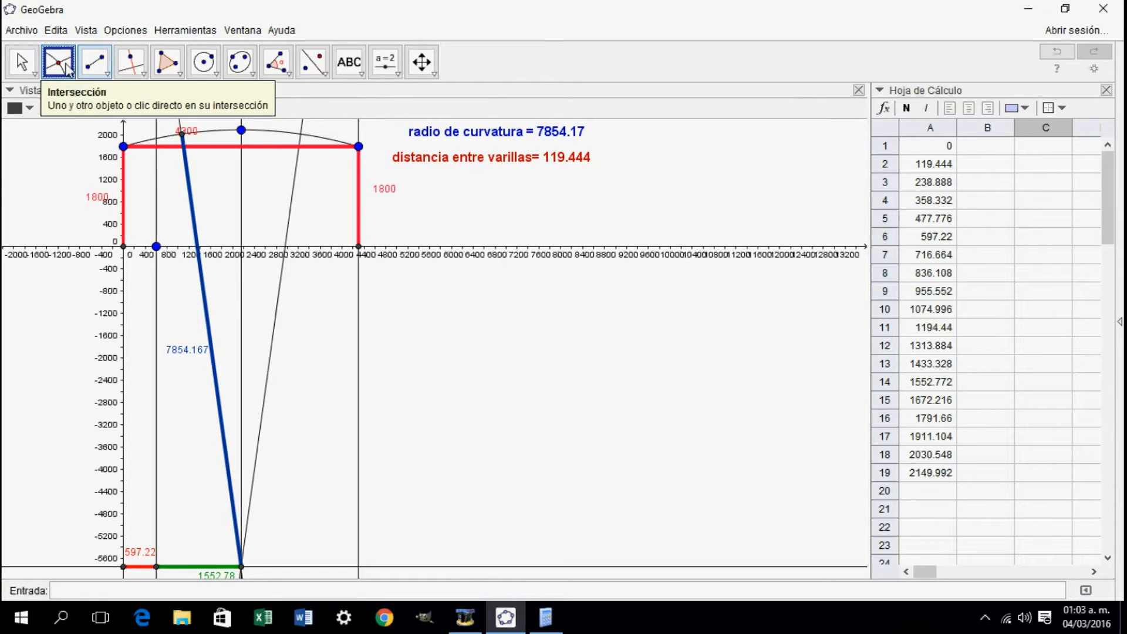
left_click(156, 137)
left_click(97, 65)
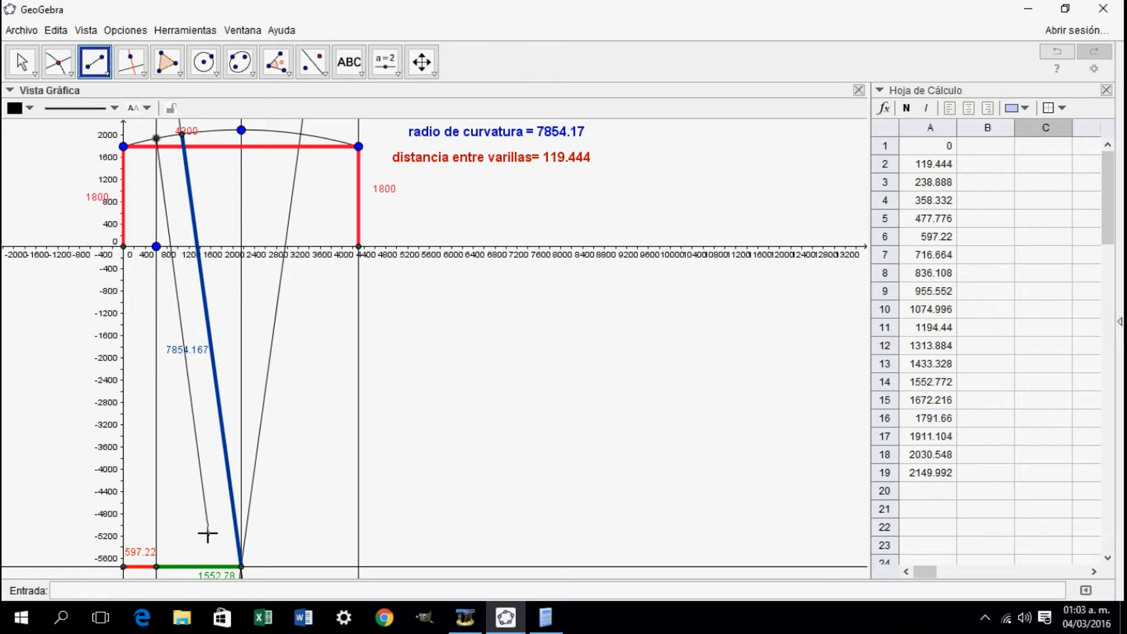
left_click(240, 567)
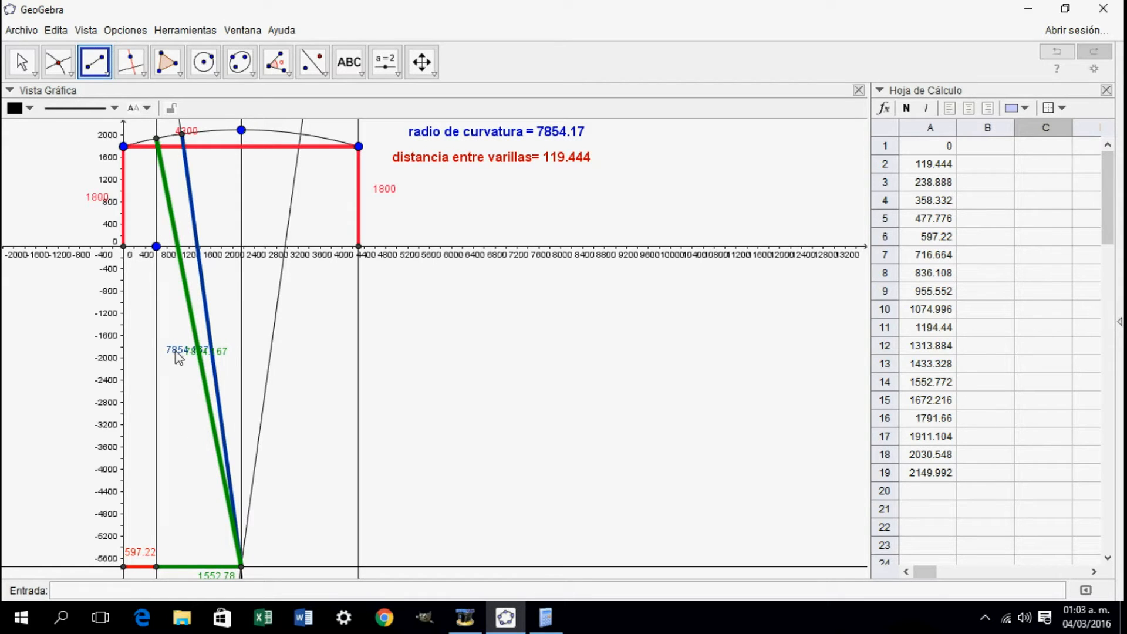
- Separate the overlapping length labels of the blue and green radius segments, placing each beside its own segment
left_click(21, 62)
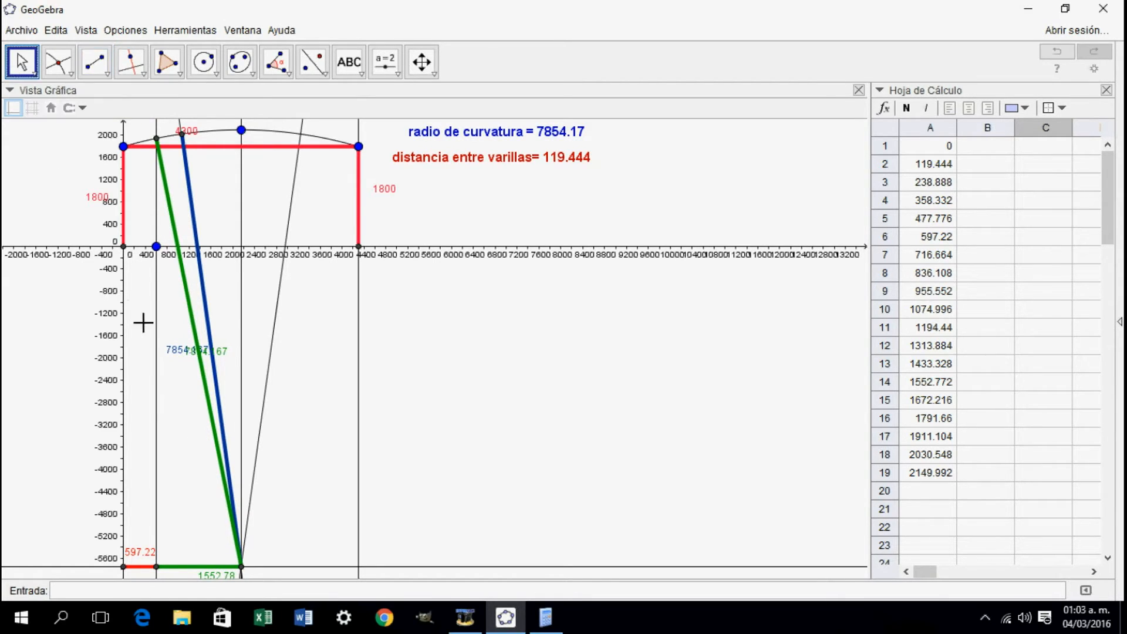
left_click_drag(176, 350, 220, 305)
left_click_drag(192, 354, 209, 357)
left_click_drag(209, 357, 184, 367)
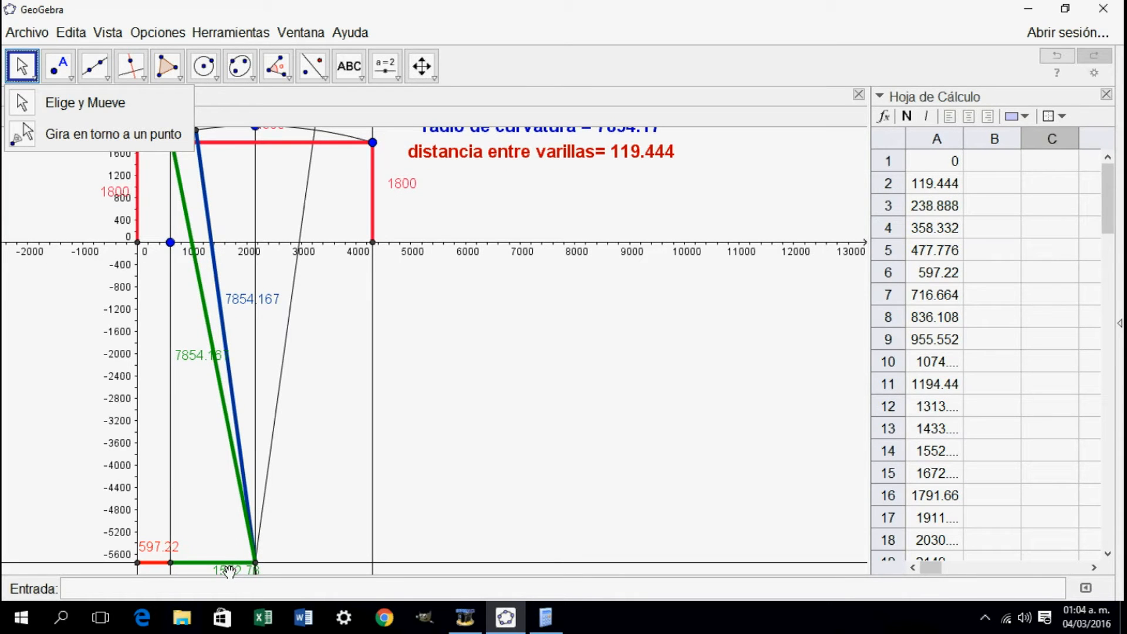
- Move the length label of the horizontal green segment to just above the segment
left_click(332, 485)
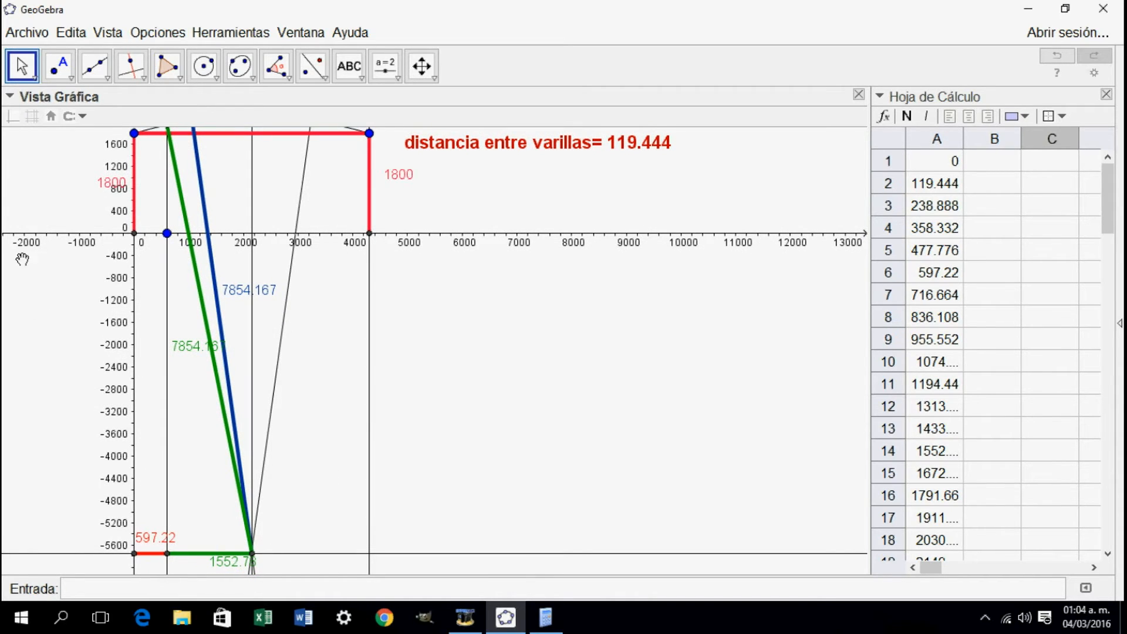
left_click(28, 74)
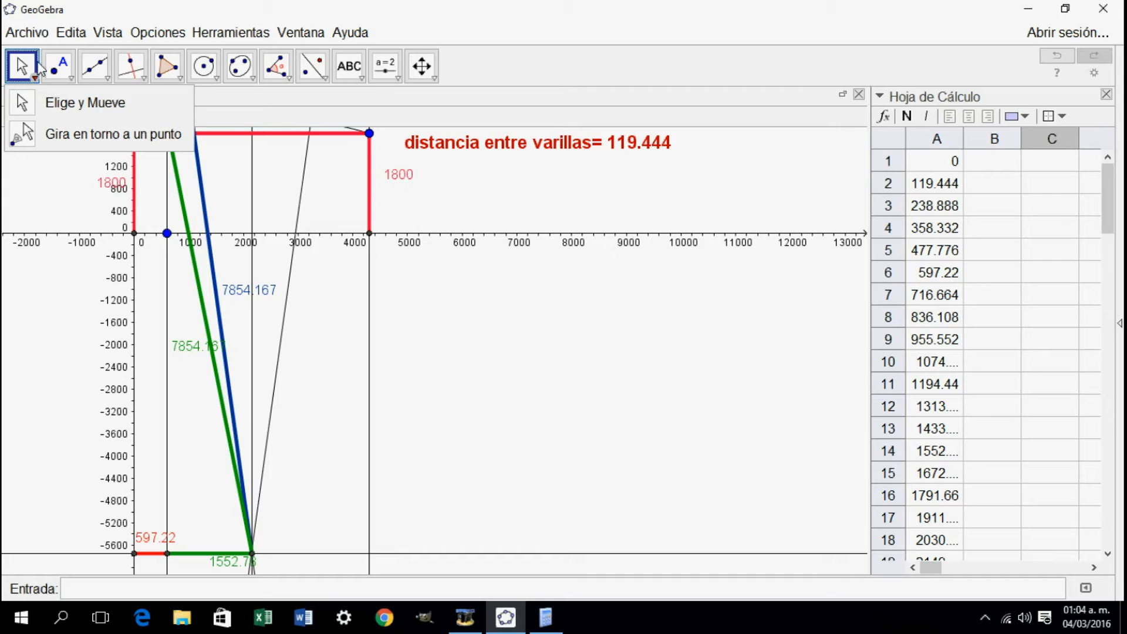
left_click(26, 66)
left_click_drag(224, 569, 204, 546)
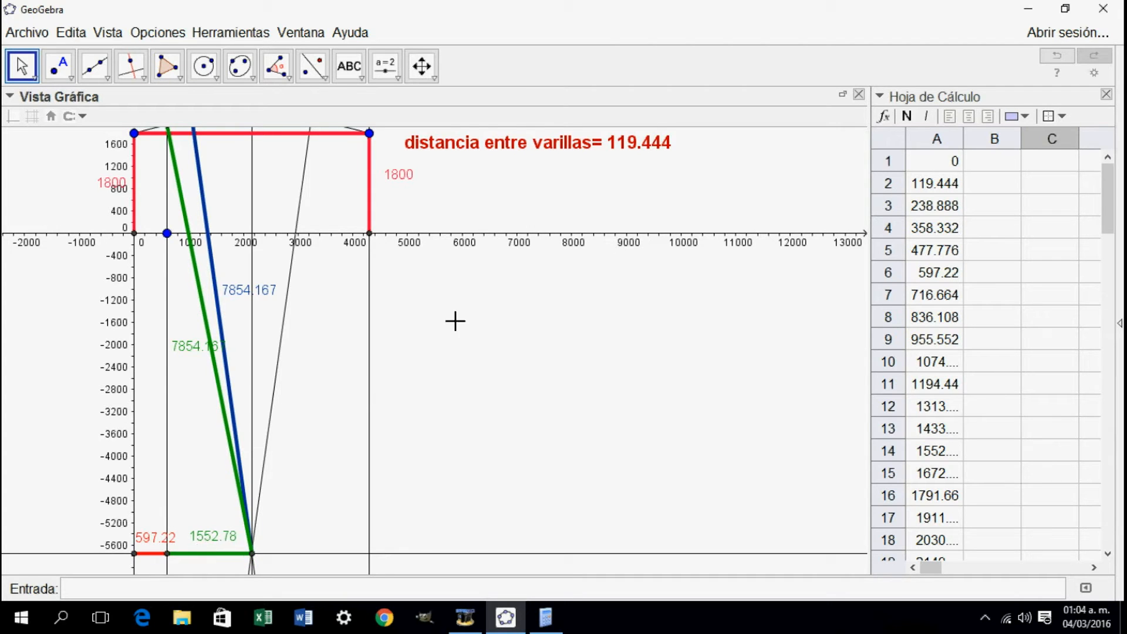
- Draw a thick blue segment from the outline's lower right corner down to the horizontal line through the arc's centre, with its length label beside it
left_click(421, 66)
left_click_drag(453, 323, 460, 334)
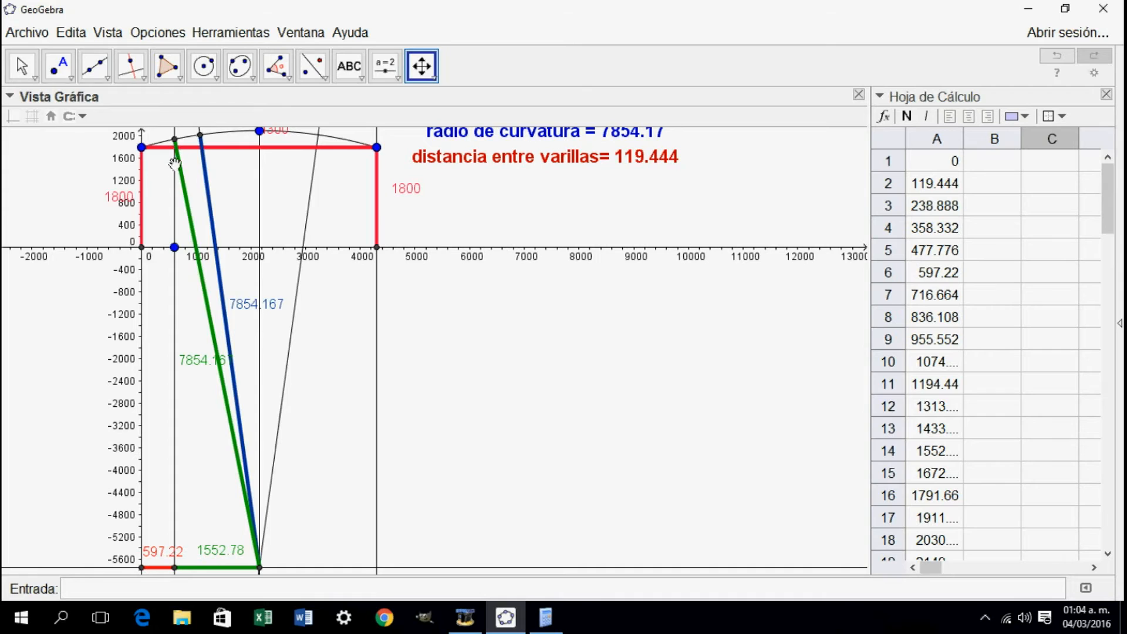
left_click(95, 66)
left_click(105, 137)
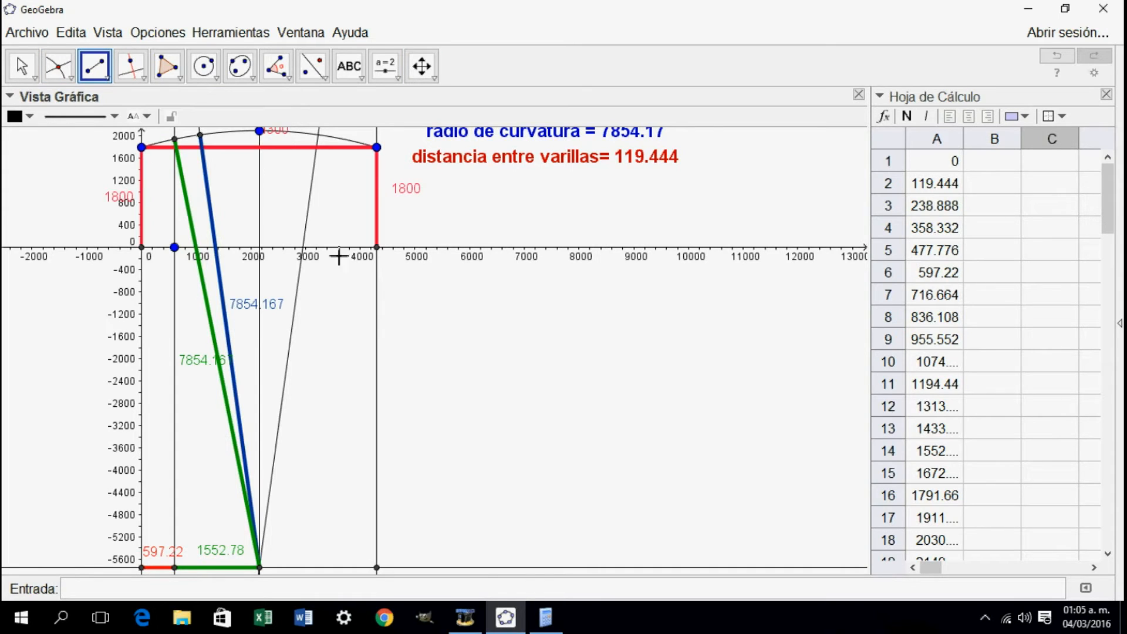
left_click(378, 257)
left_click(377, 568)
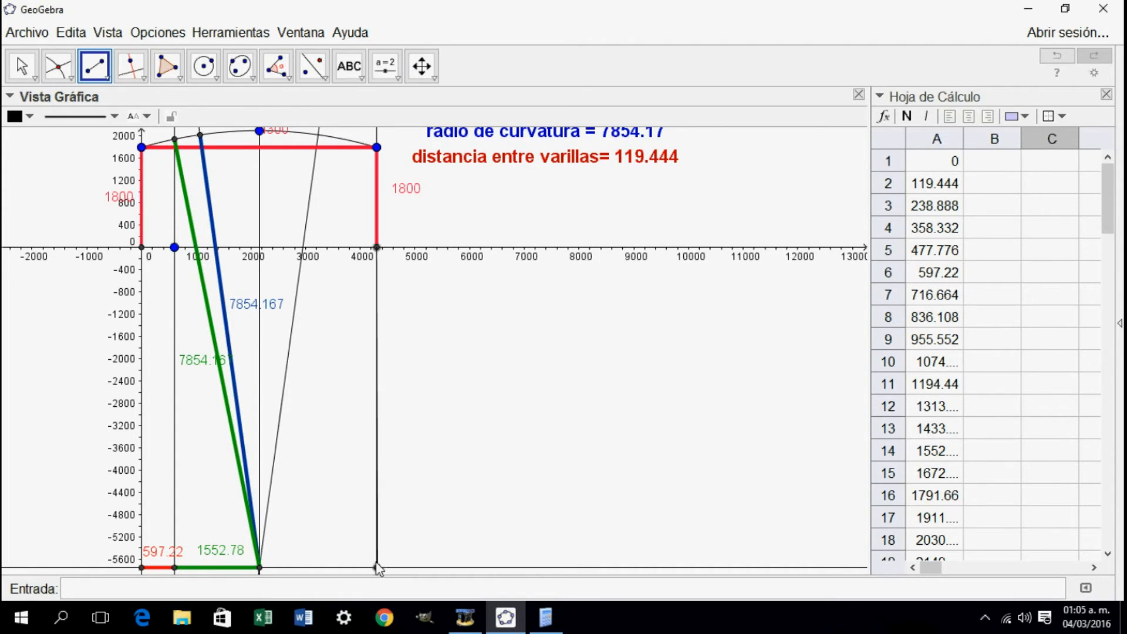
left_click(376, 568)
left_click(21, 66)
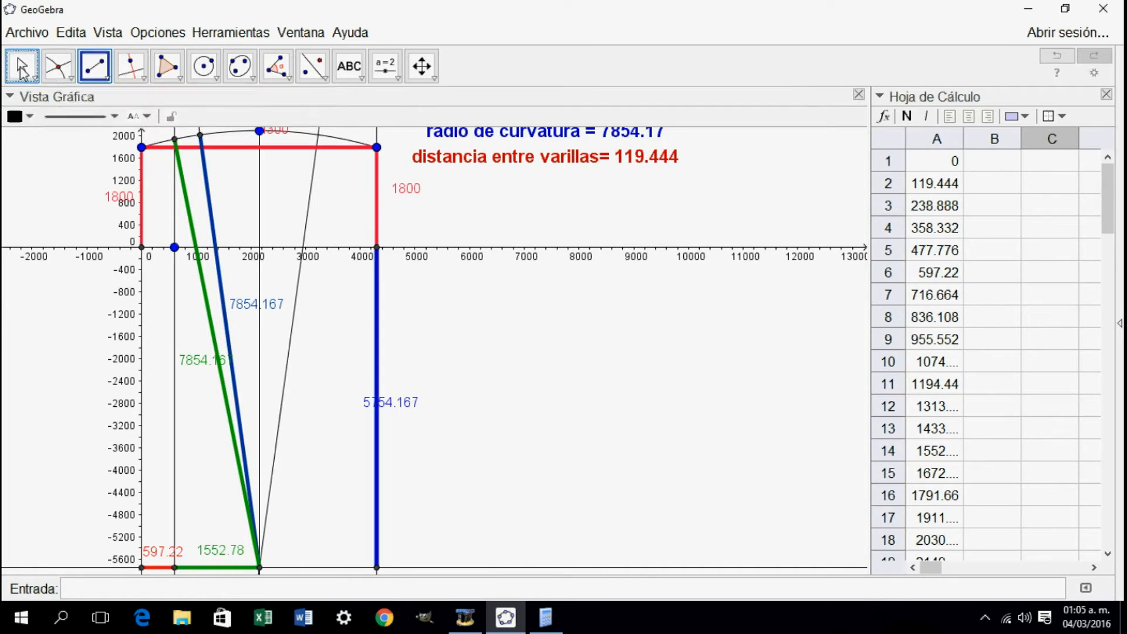
left_click_drag(408, 408, 430, 398)
- Draw a thick blue segment labelled with its length from the arc's apex to the central vertical's intersection with the x-axis
left_click(95, 66)
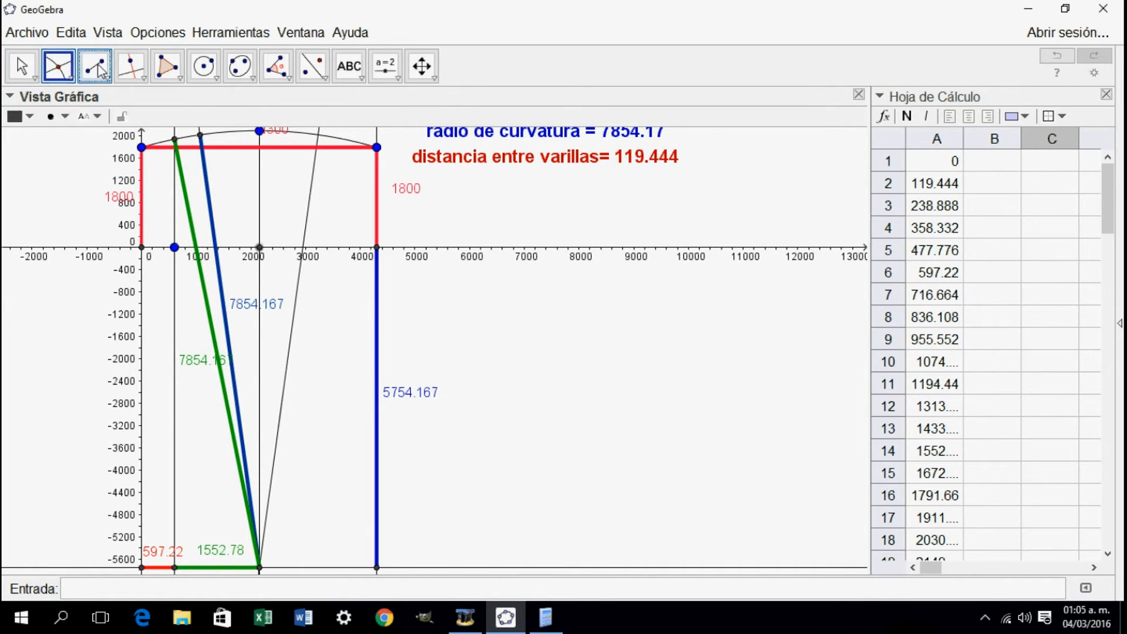
left_click(258, 130)
left_click(260, 248)
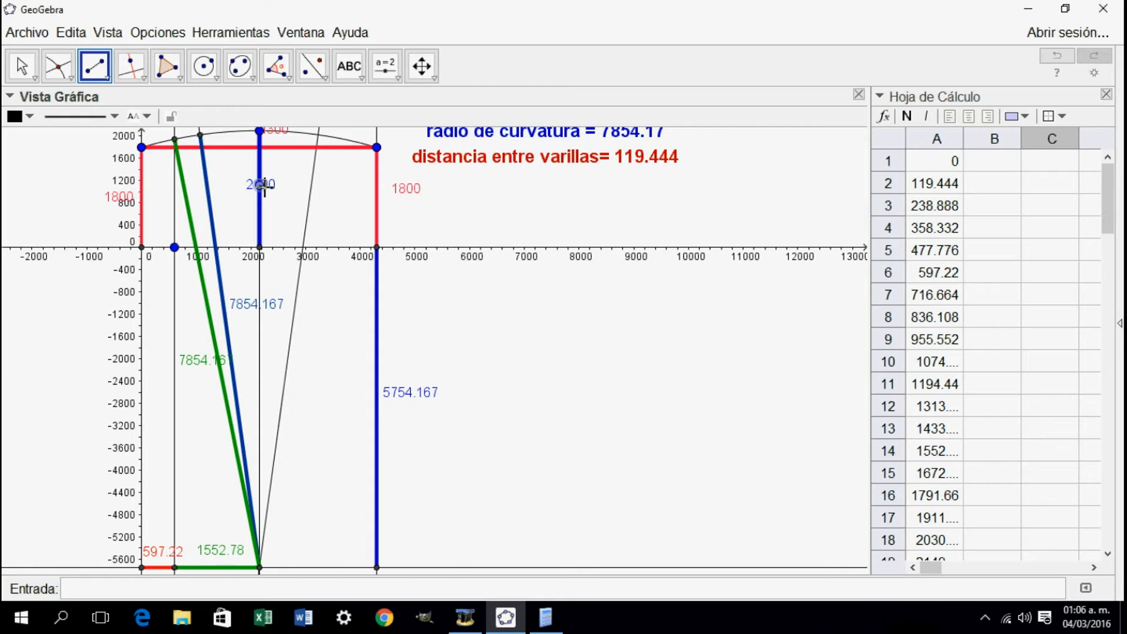
key("Escape")
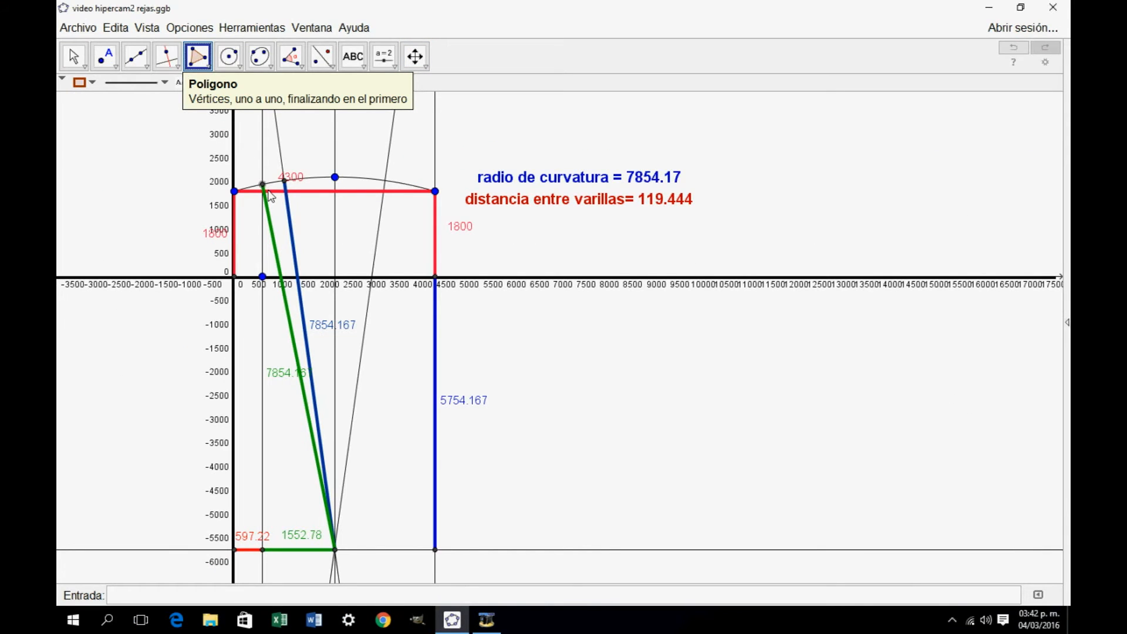
- Draw a triangle polygon through the perpendicular's arc intersection, its lower intersection and the arc's centre
left_click(261, 185)
left_click(261, 550)
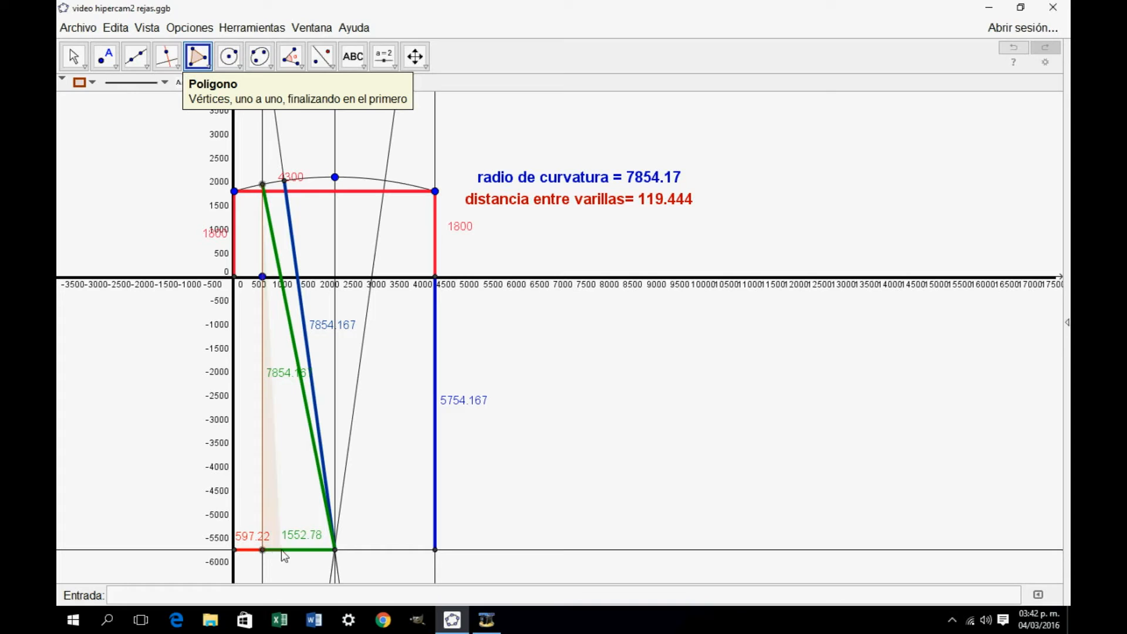
left_click(335, 550)
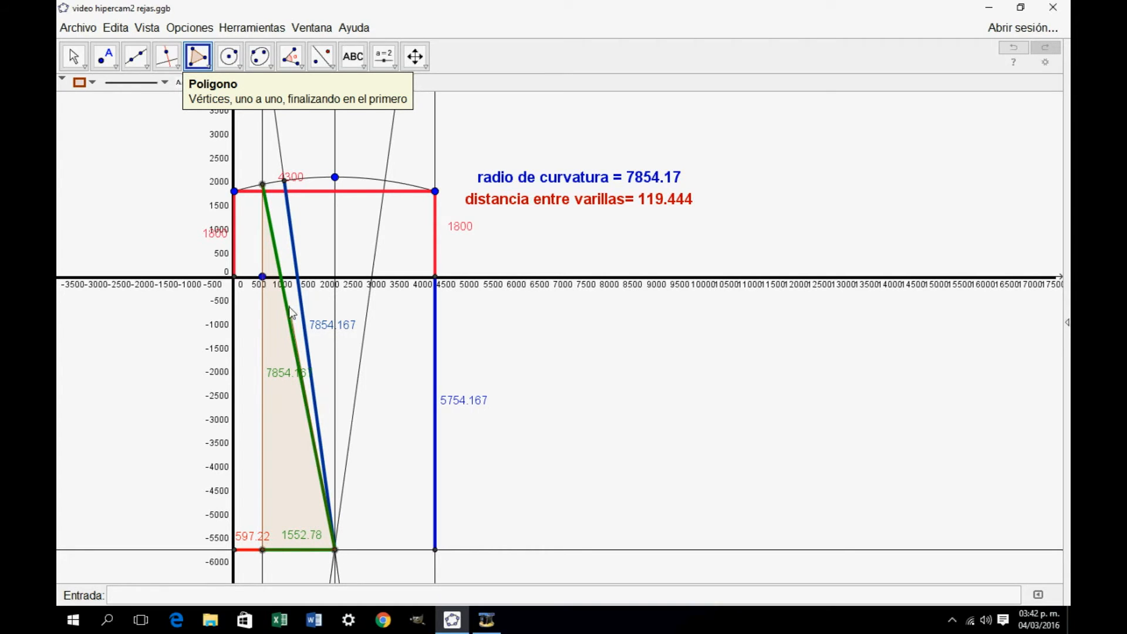
left_click(262, 186)
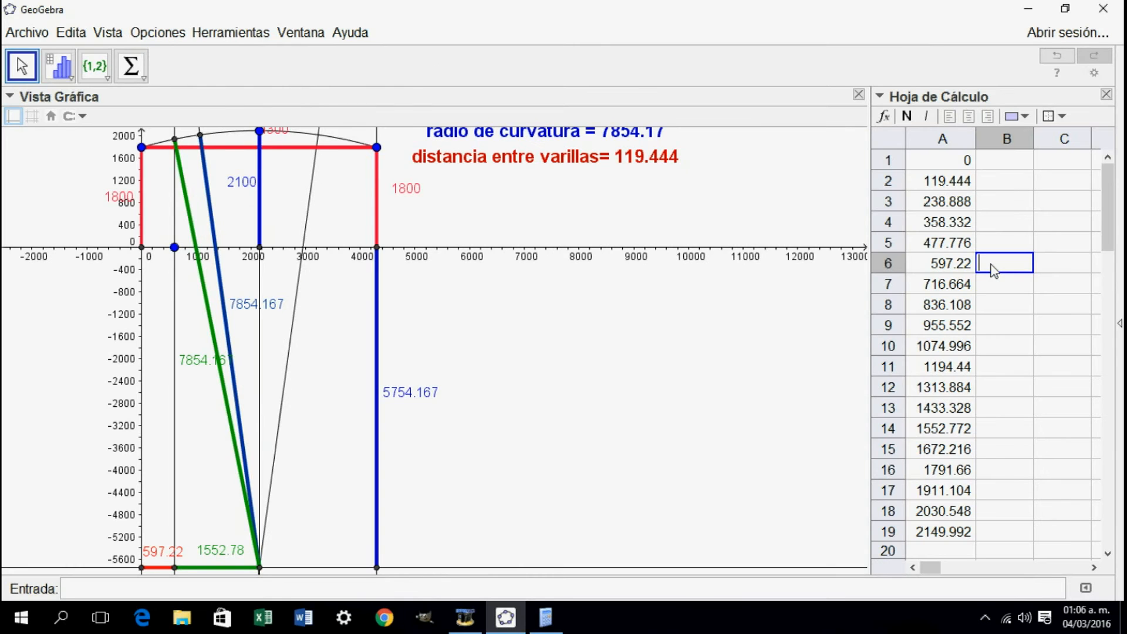
- Display the virtual keyboard, place it clear of the spreadsheet and switch it to the numeric and operator layout
type("=")
left_click(102, 34)
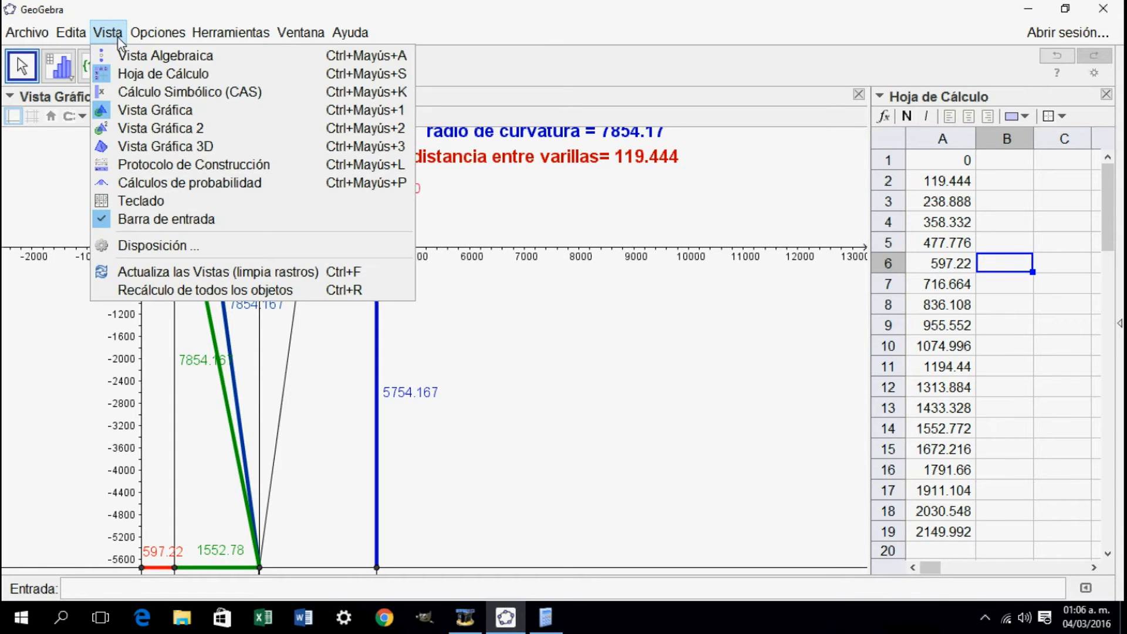
left_click(145, 201)
left_click_drag(205, 15, 647, 16)
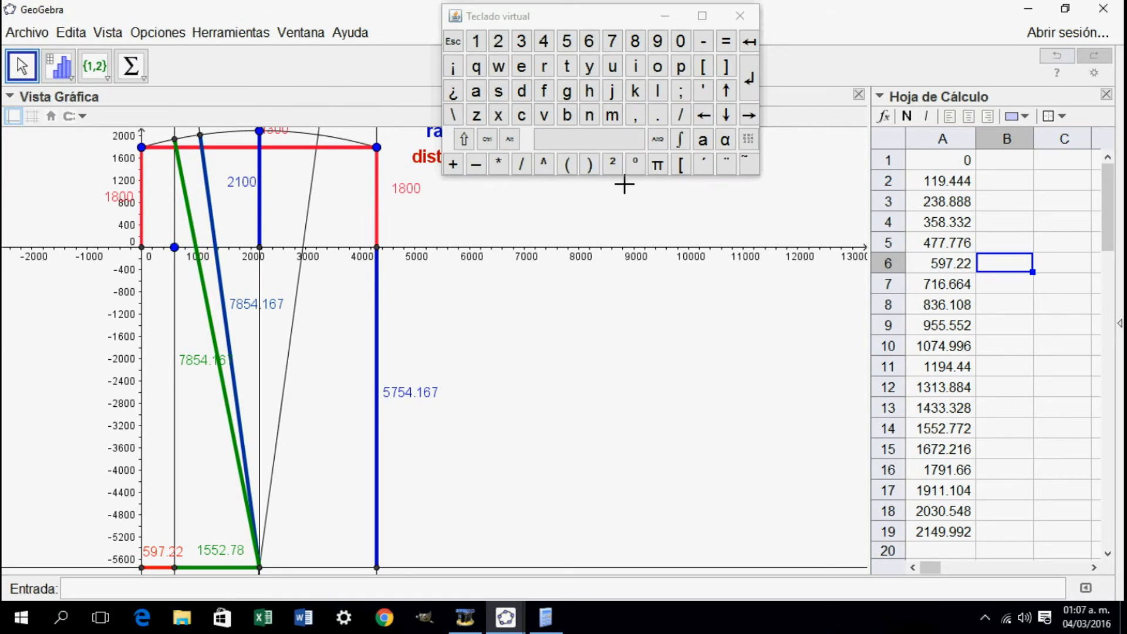
left_click(748, 140)
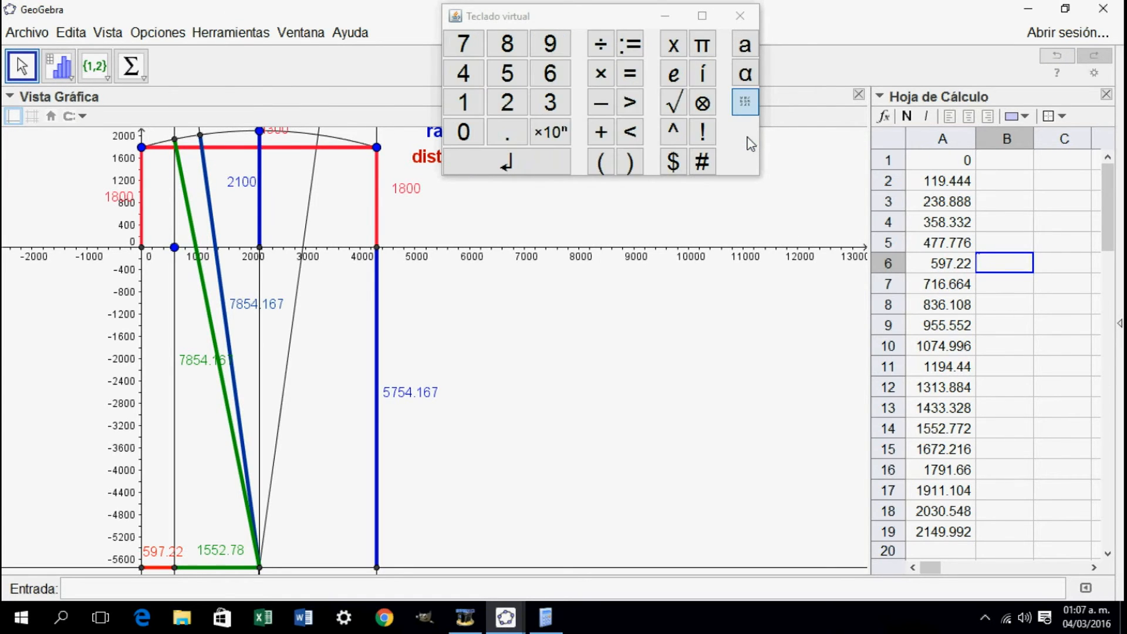
- Begin the rod height formula in cell B6 with =(√(7854.167
left_click(630, 77)
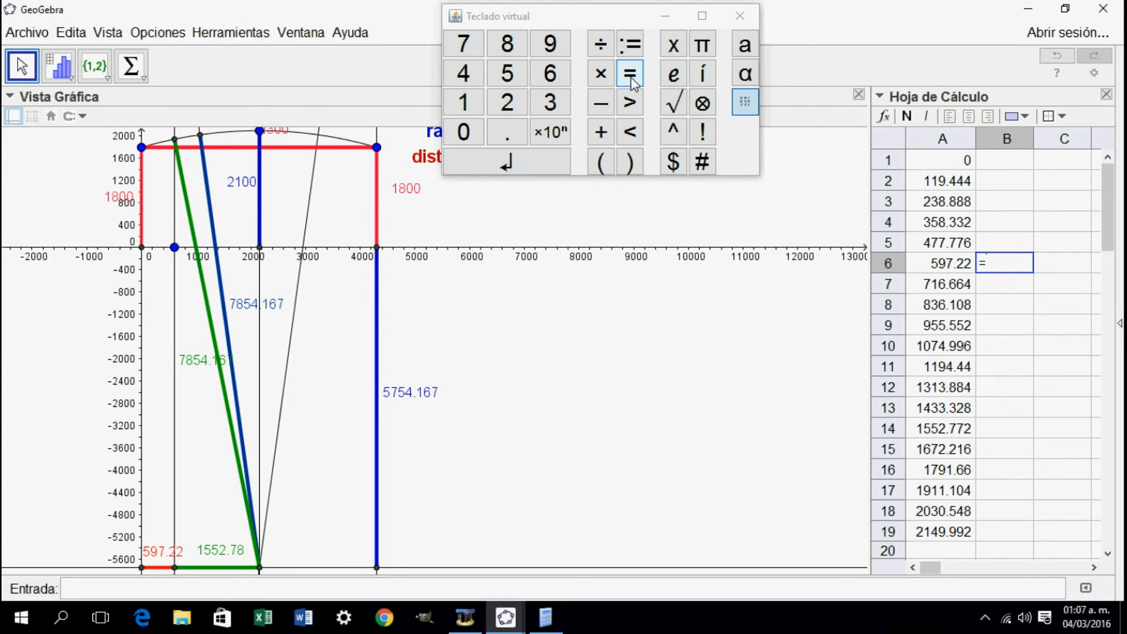
left_click(601, 164)
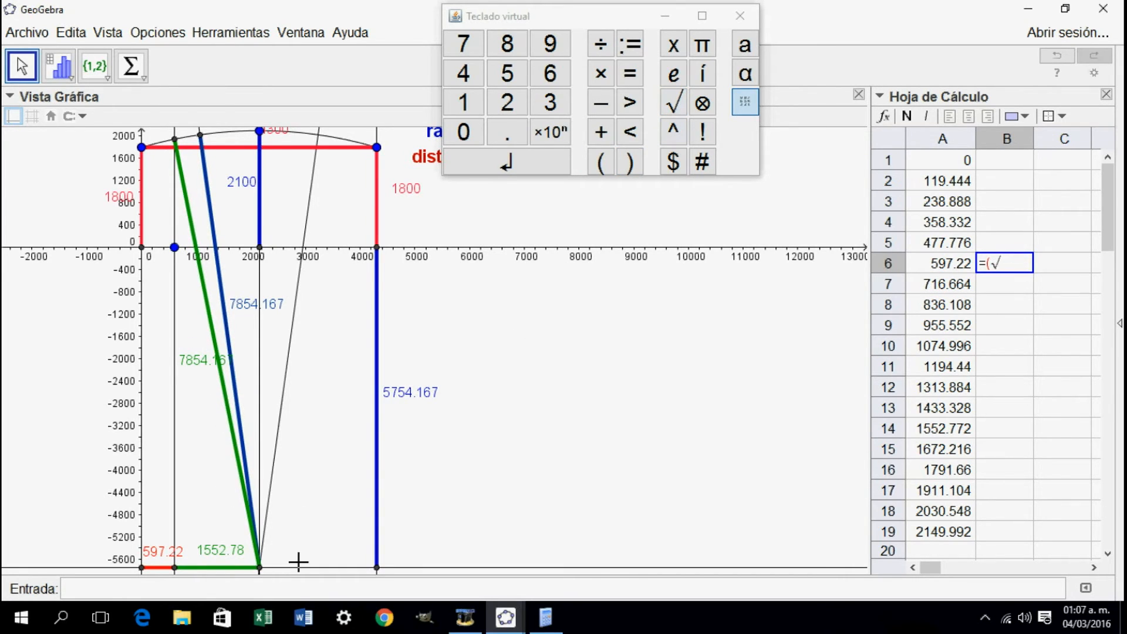
left_click(601, 165)
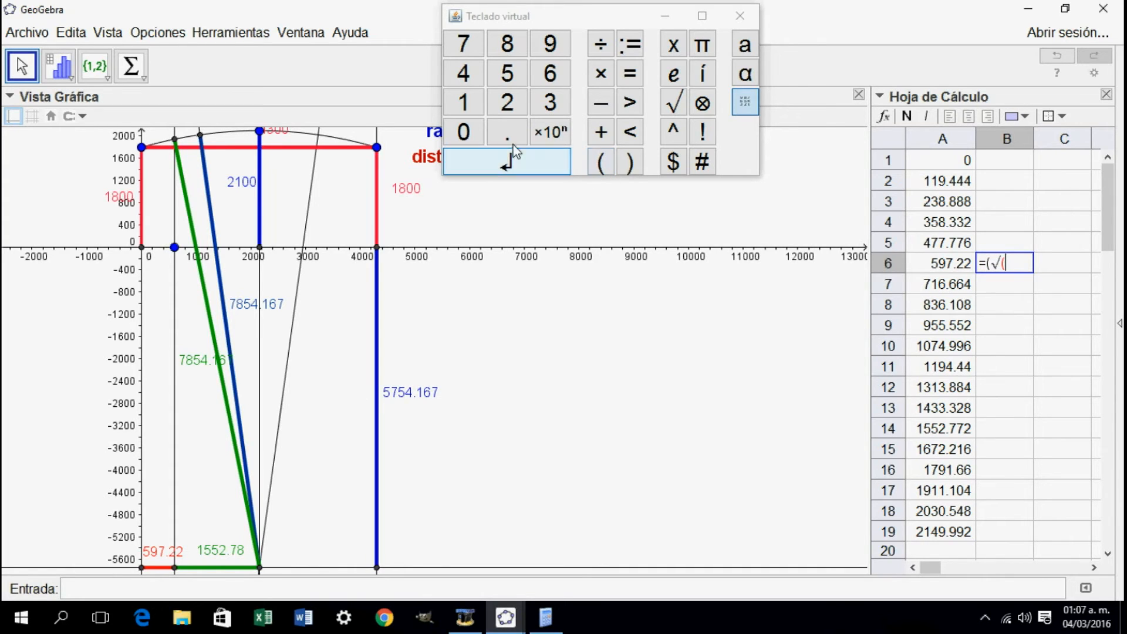
left_click(460, 47)
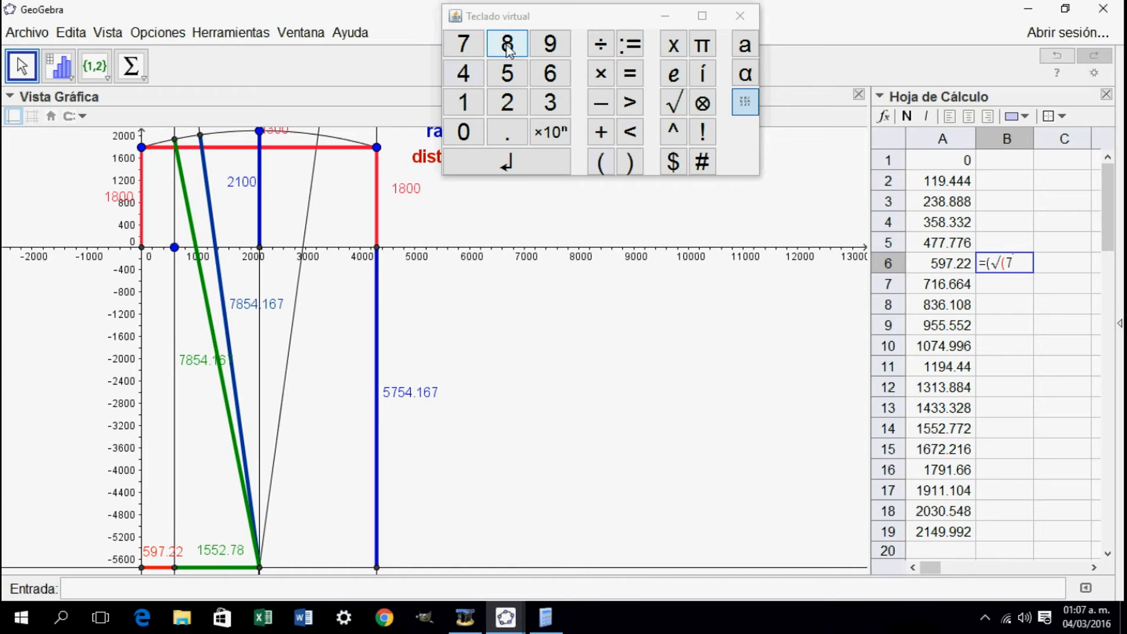
left_click(510, 42)
left_click(508, 73)
left_click(464, 74)
left_click(509, 135)
left_click(464, 103)
left_click(537, 75)
left_click(472, 47)
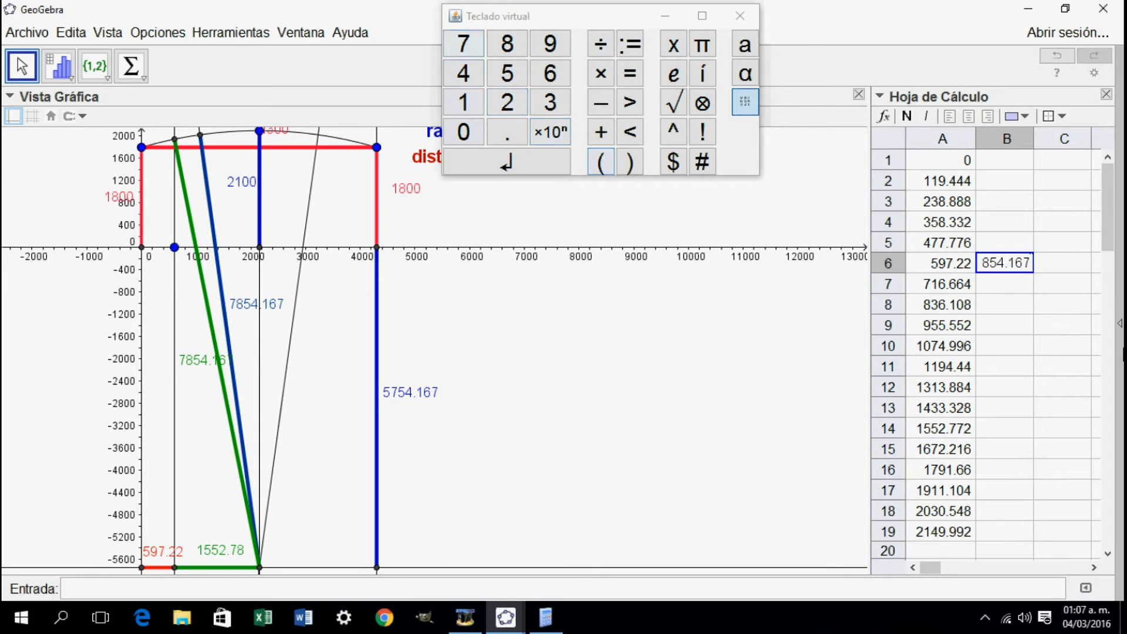
- Widen column B and enlarge the spreadsheet view so that the long formula in B6 fits
left_click_drag(1034, 141, 1102, 141)
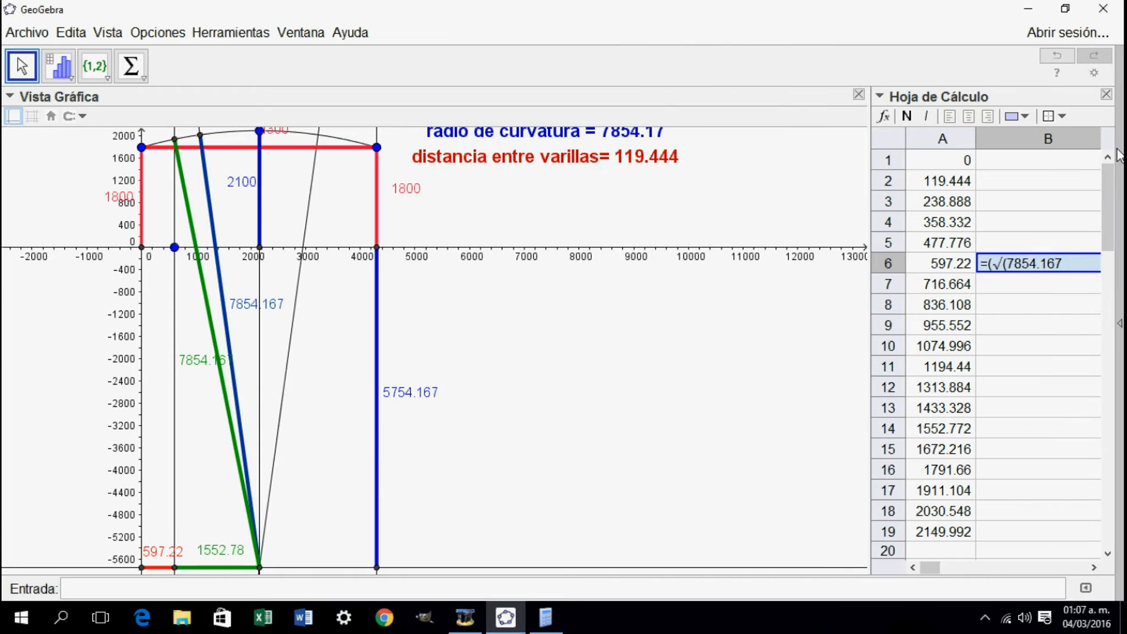
left_click_drag(869, 125, 724, 120)
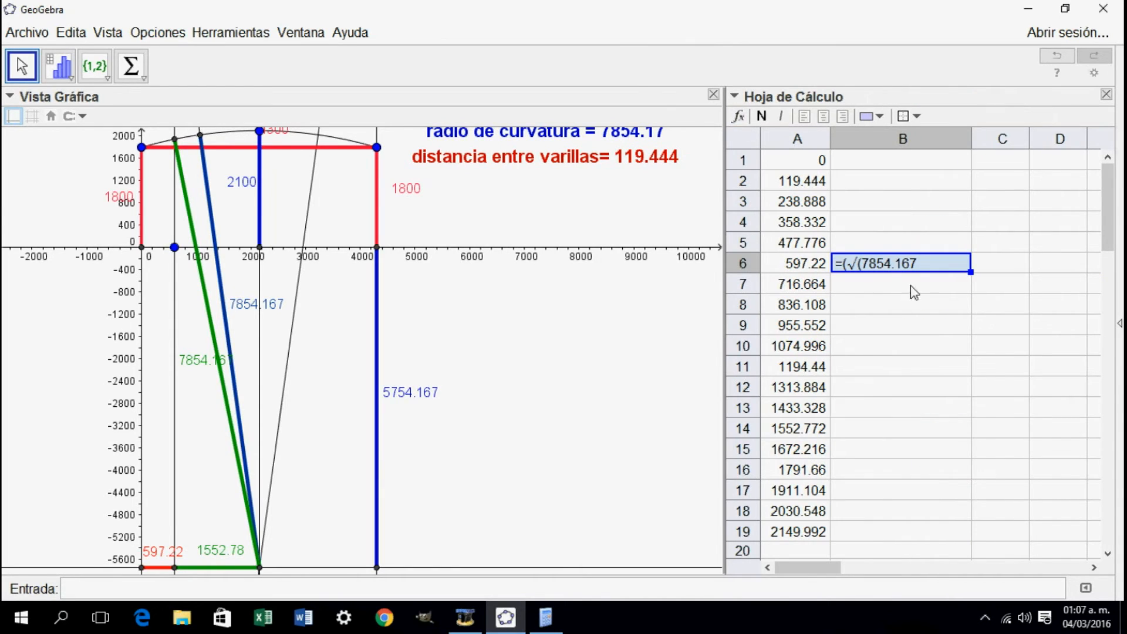
left_click_drag(972, 141, 1053, 146)
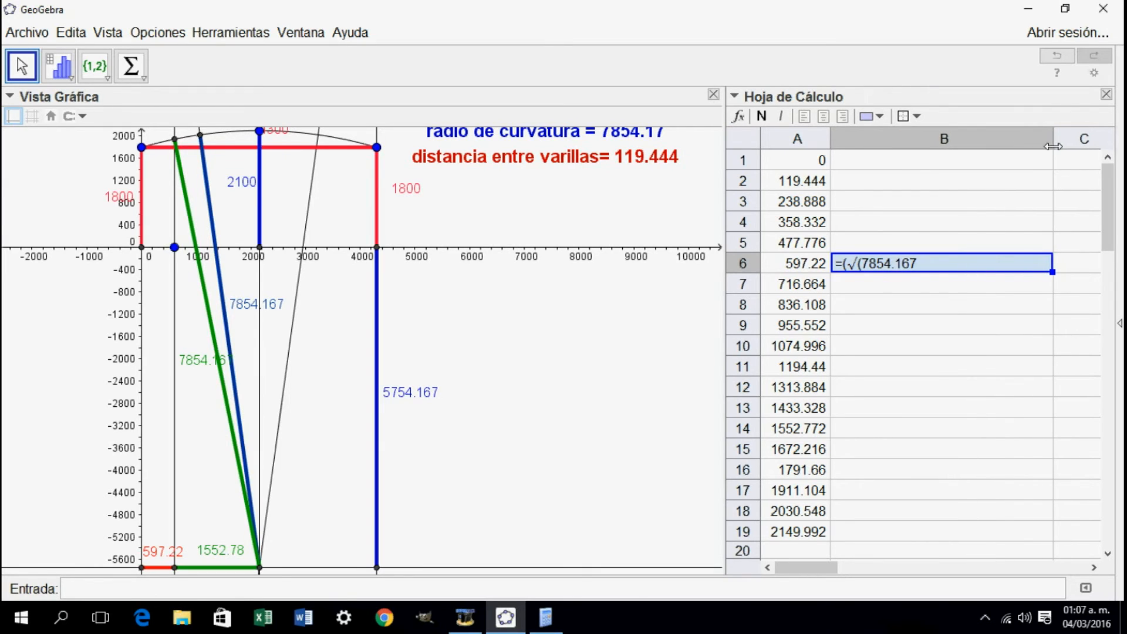
- Continue the formula in B6 with ^2-(2150-a6)^2 after 7854.167
double_click(937, 265)
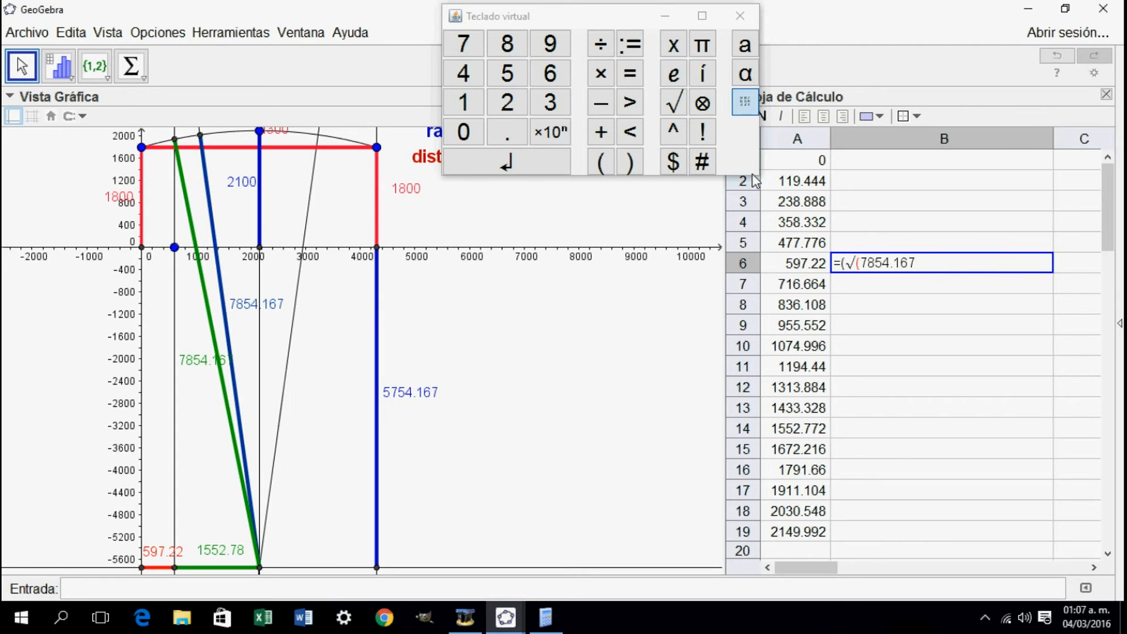
left_click(673, 132)
left_click(509, 103)
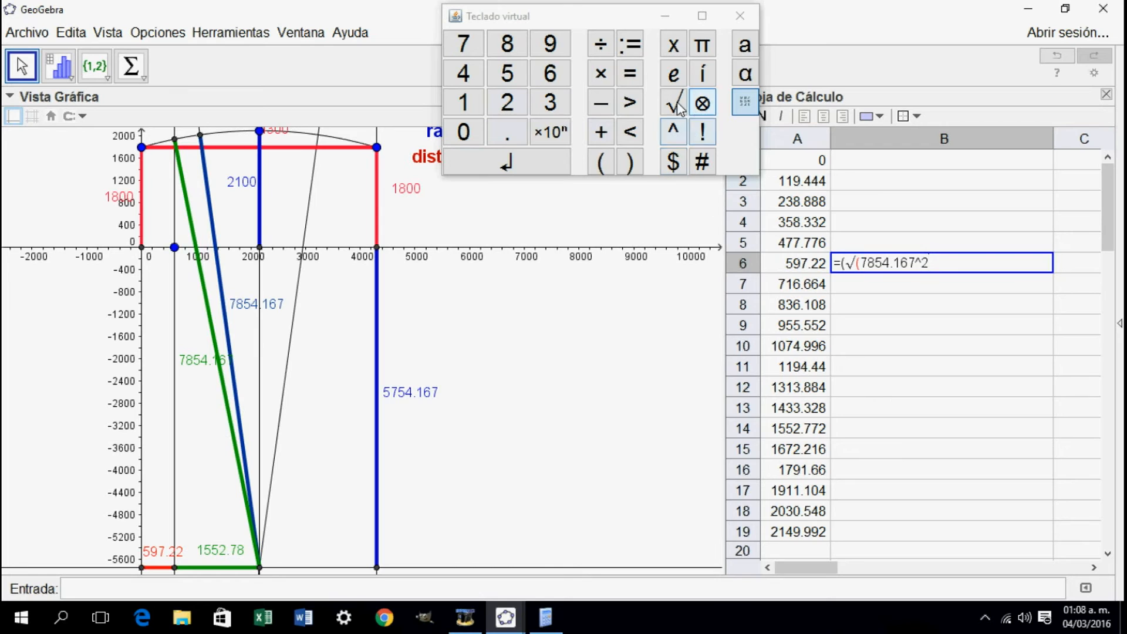
left_click(600, 105)
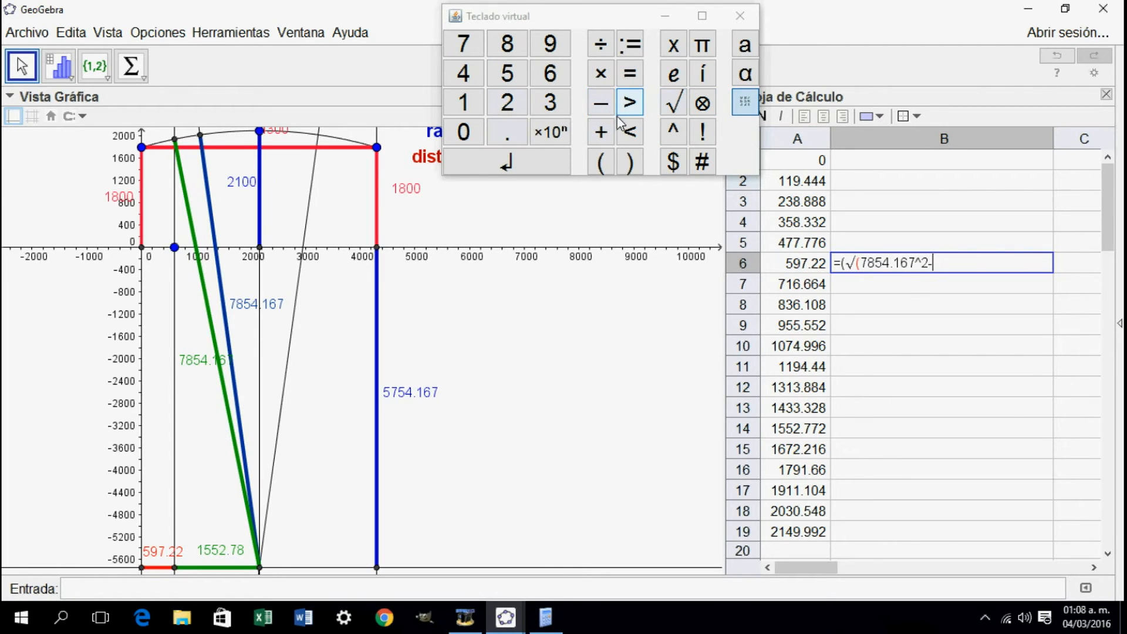
left_click(600, 162)
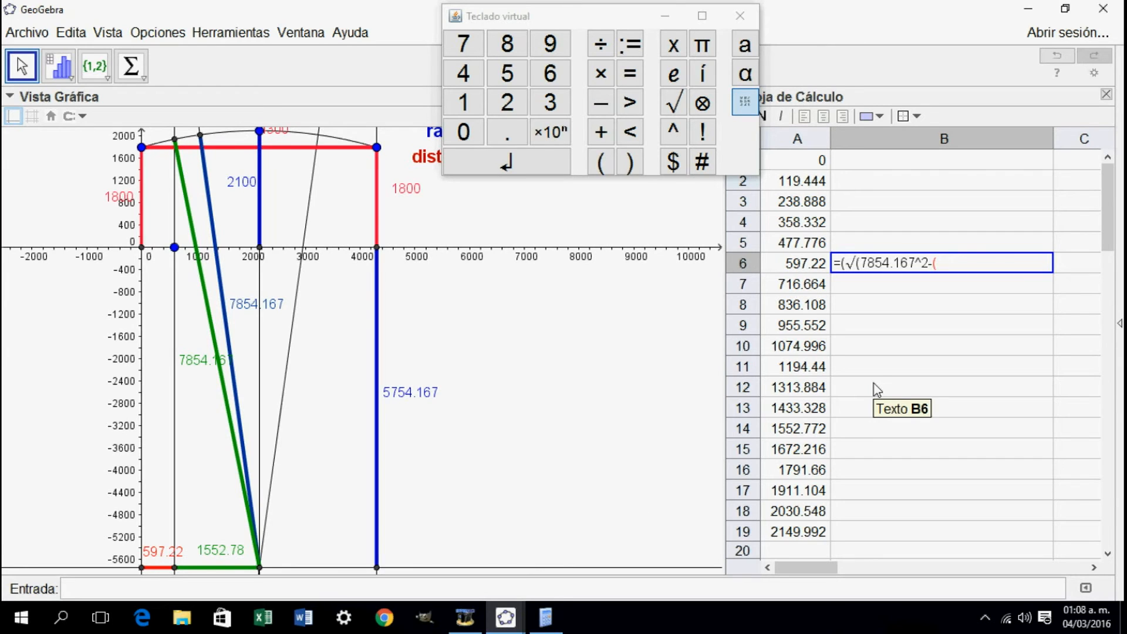
type("2150-")
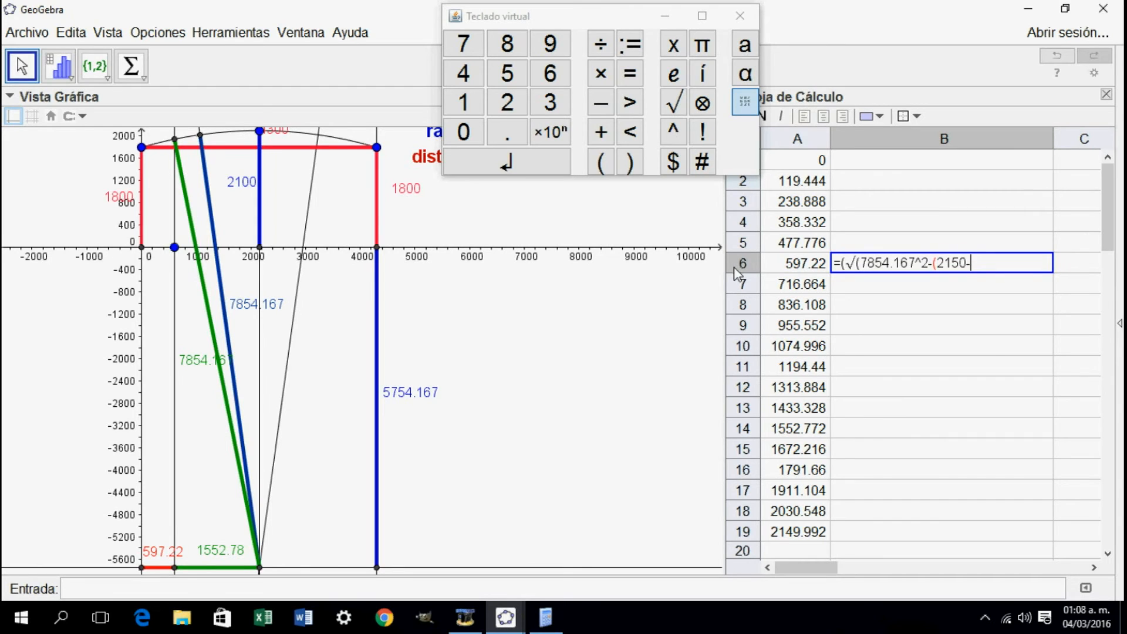
type("a")
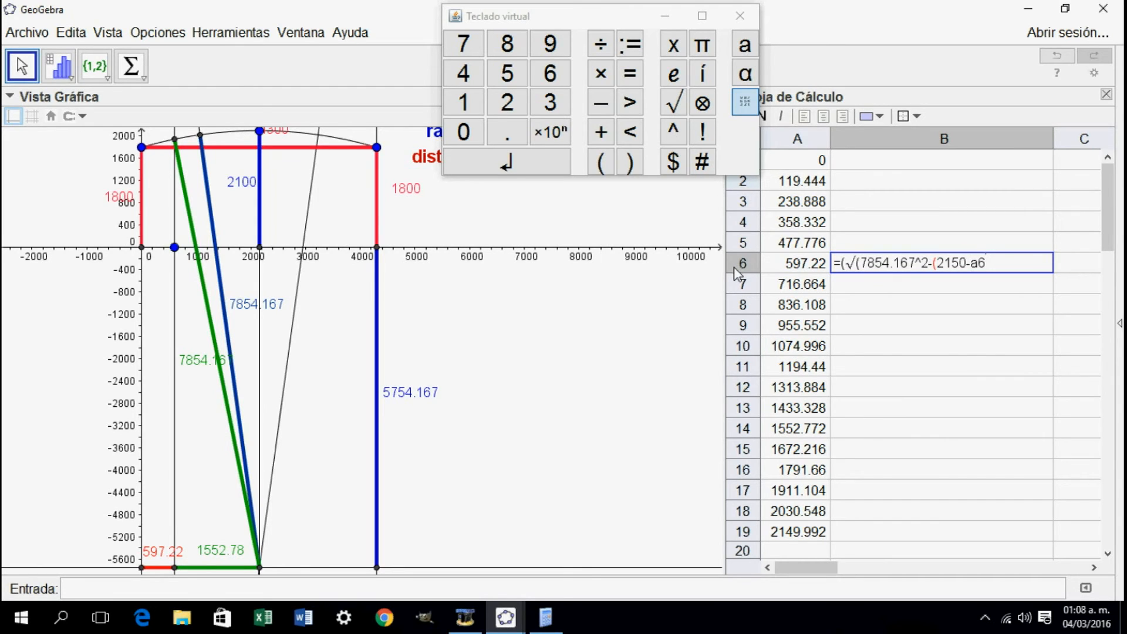
type("6")
left_click(629, 161)
left_click(512, 110)
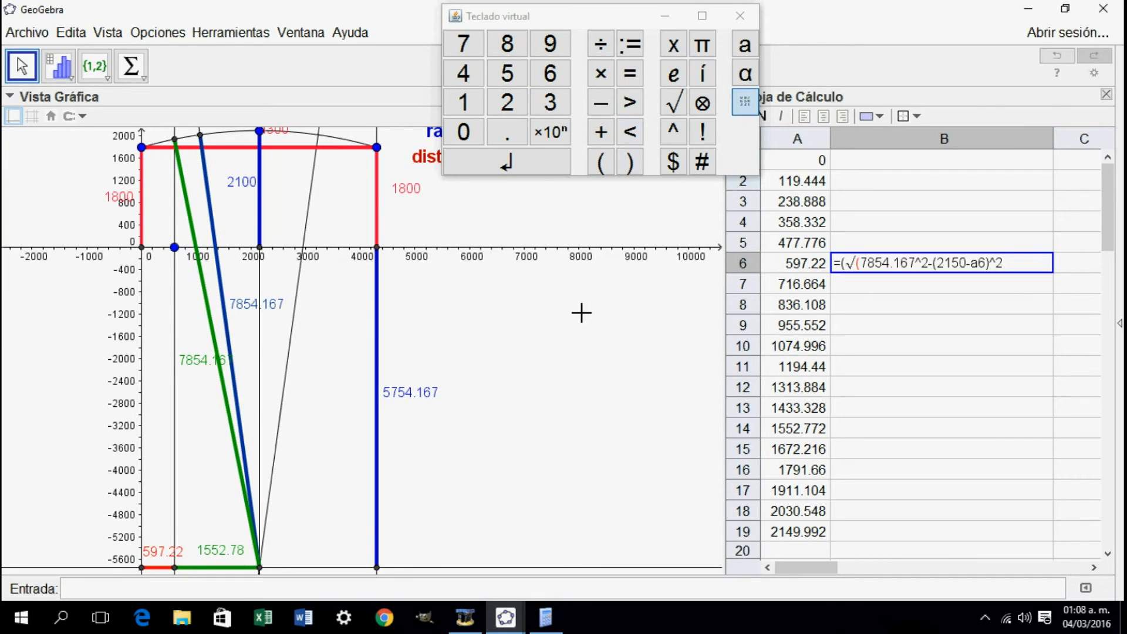
- Close the root in the B6 formula, subtract 5754.167, add the final parenthesis and enter the formula
left_click(631, 167)
type("5")
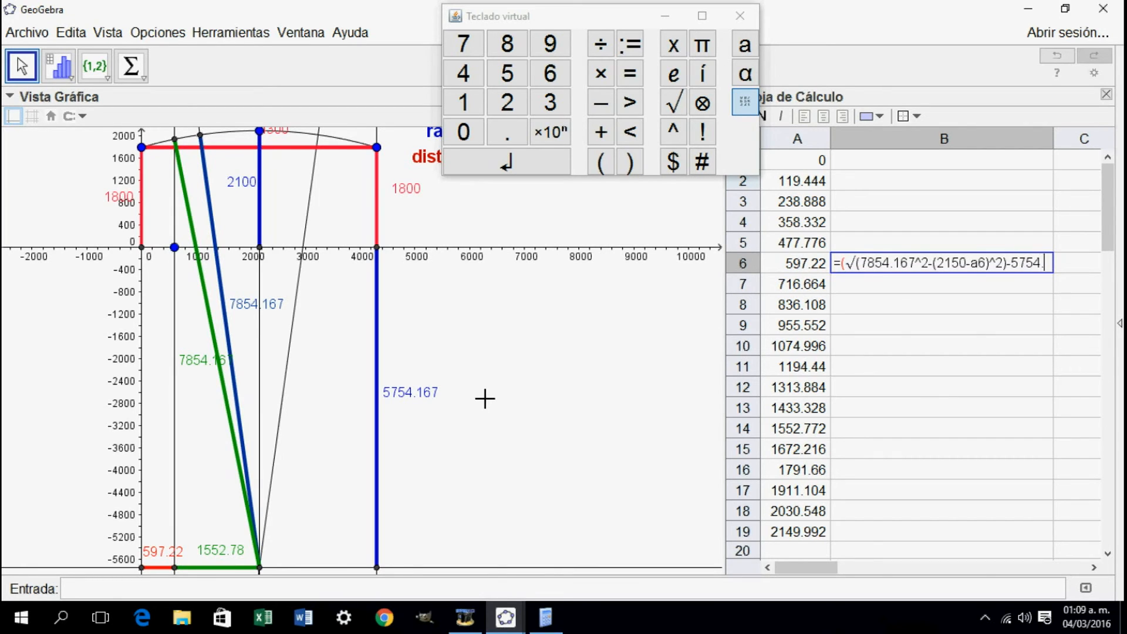
type("754.167")
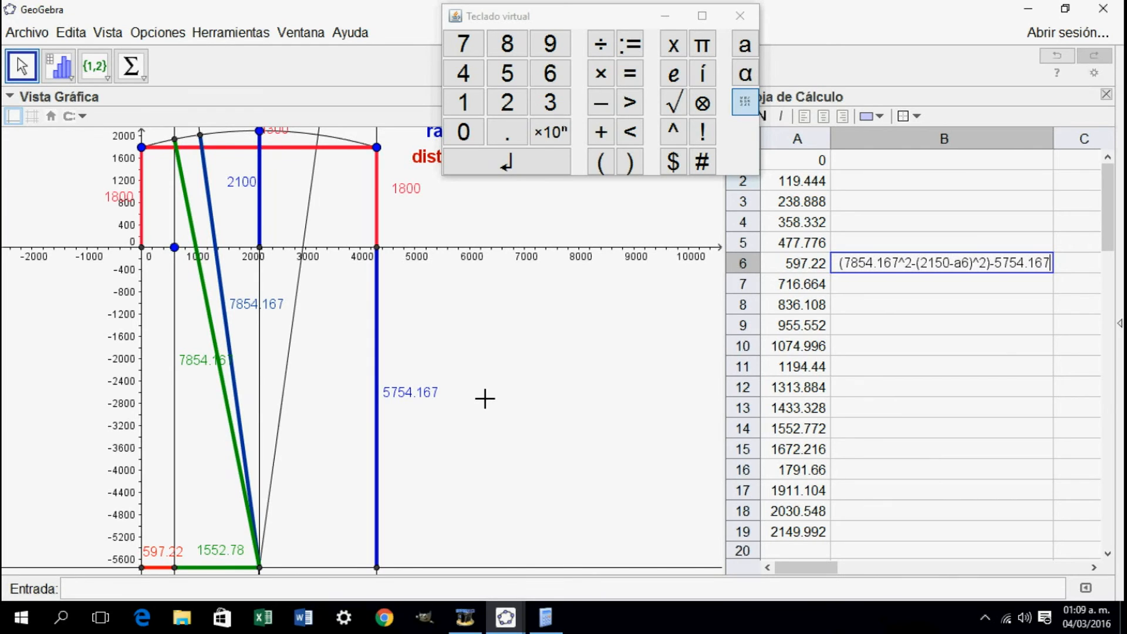
left_click(630, 165)
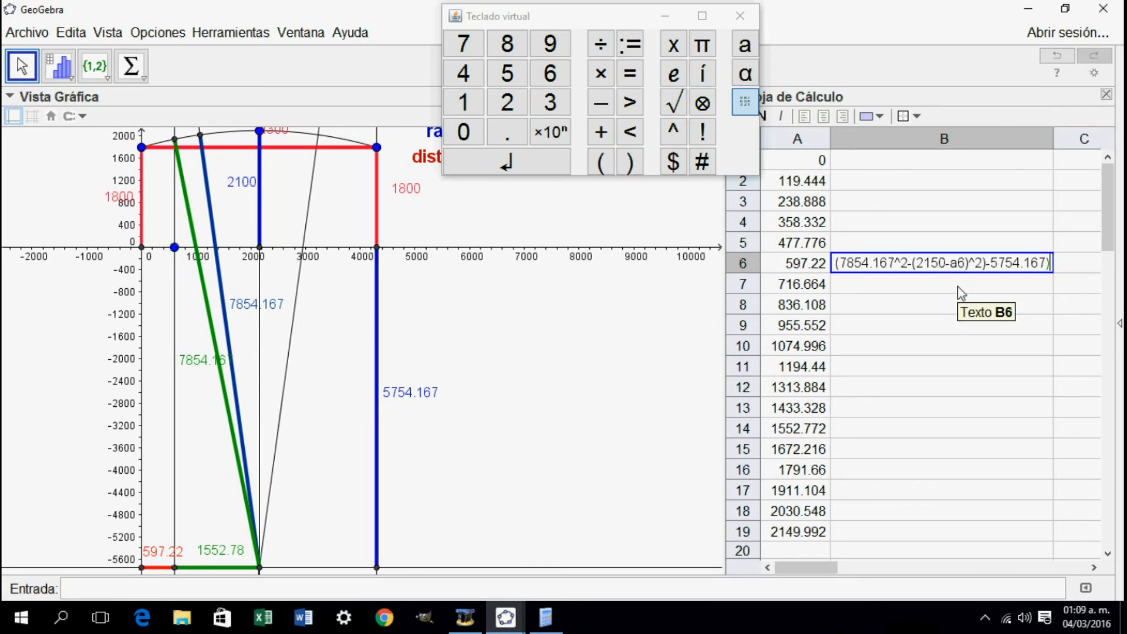
key("Return")
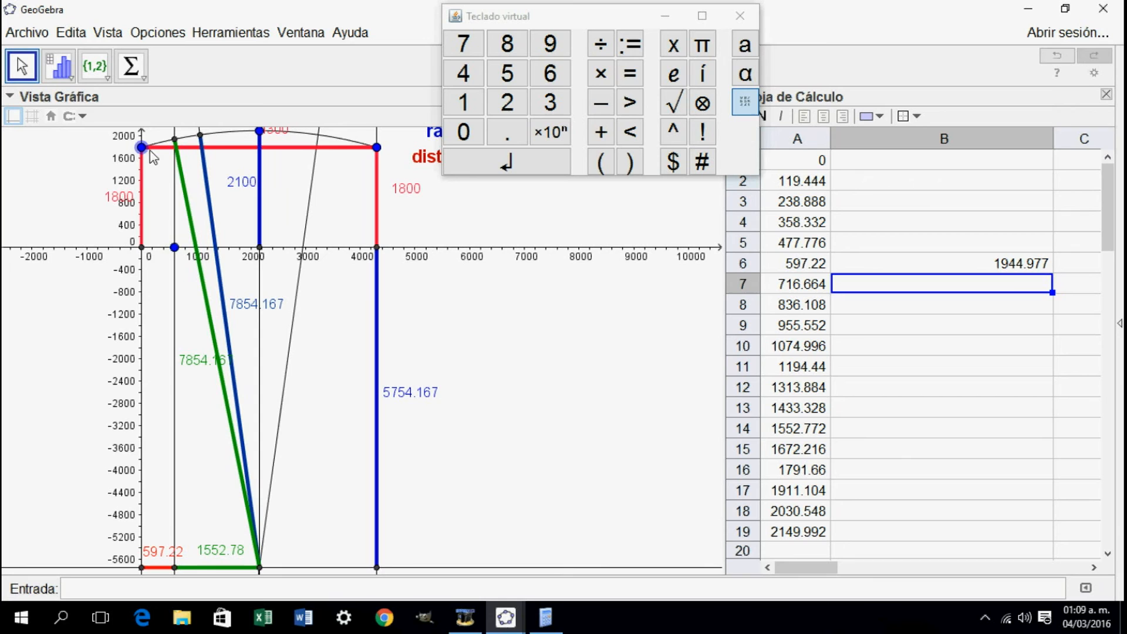
- Draw a thick brown length-labelled segment from the perpendicular's arc intersection to its x-axis point, and move the label beside its lower end
left_click(72, 171)
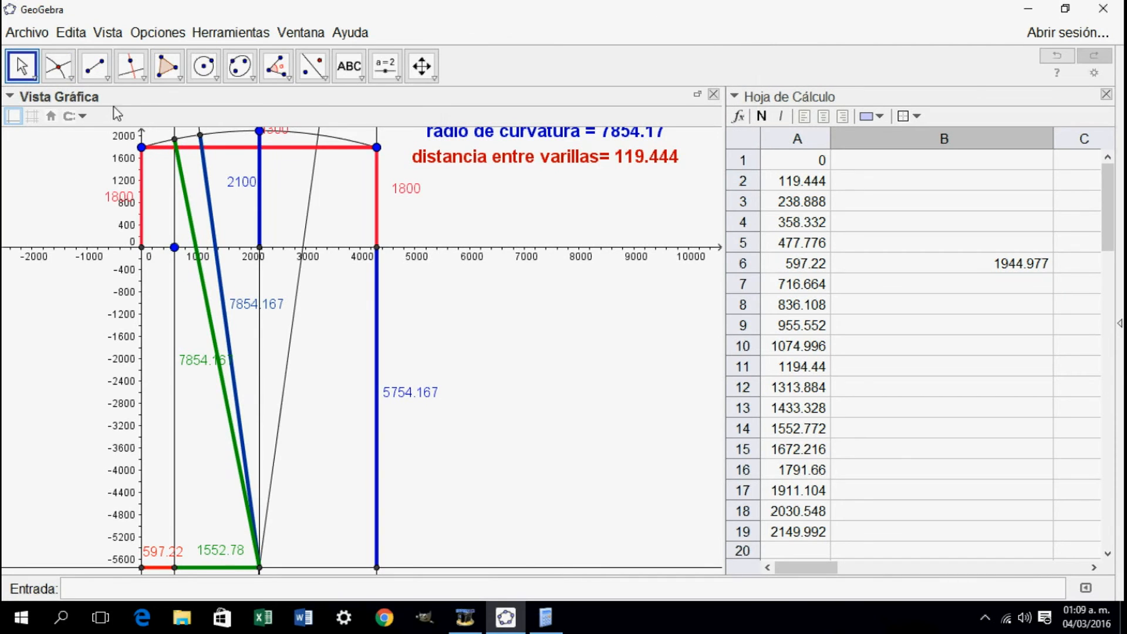
left_click(94, 66)
left_click(174, 139)
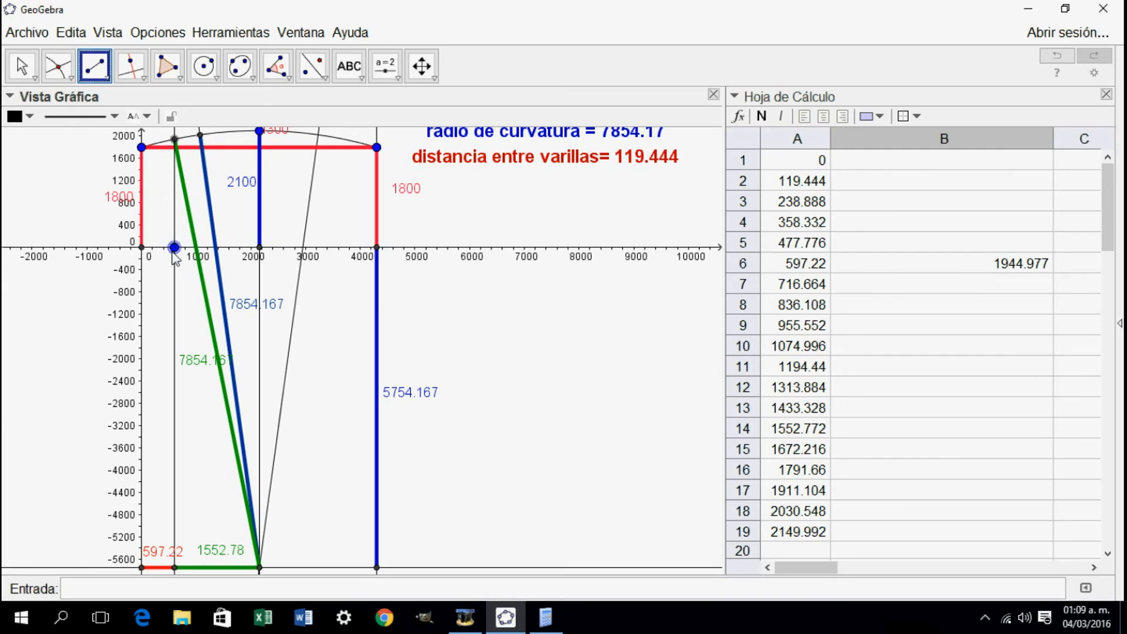
left_click(174, 248)
left_click(22, 66)
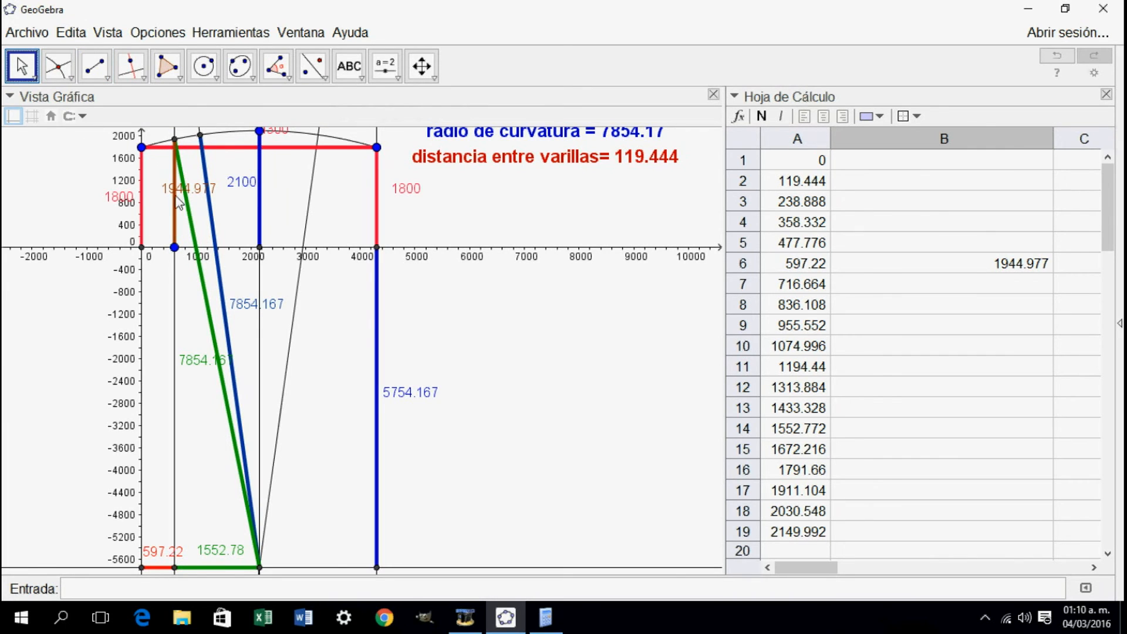
left_click_drag(179, 200, 157, 232)
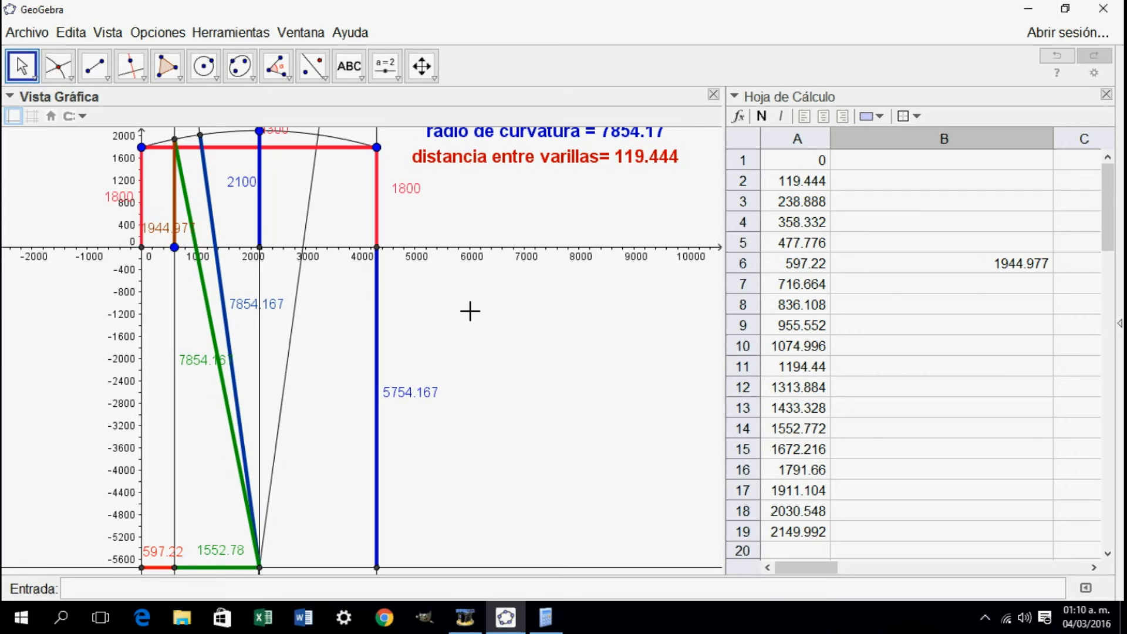
- Fill the B6 height formula up to B1 and down to B19, and narrow column B to fit the results
left_click(921, 269)
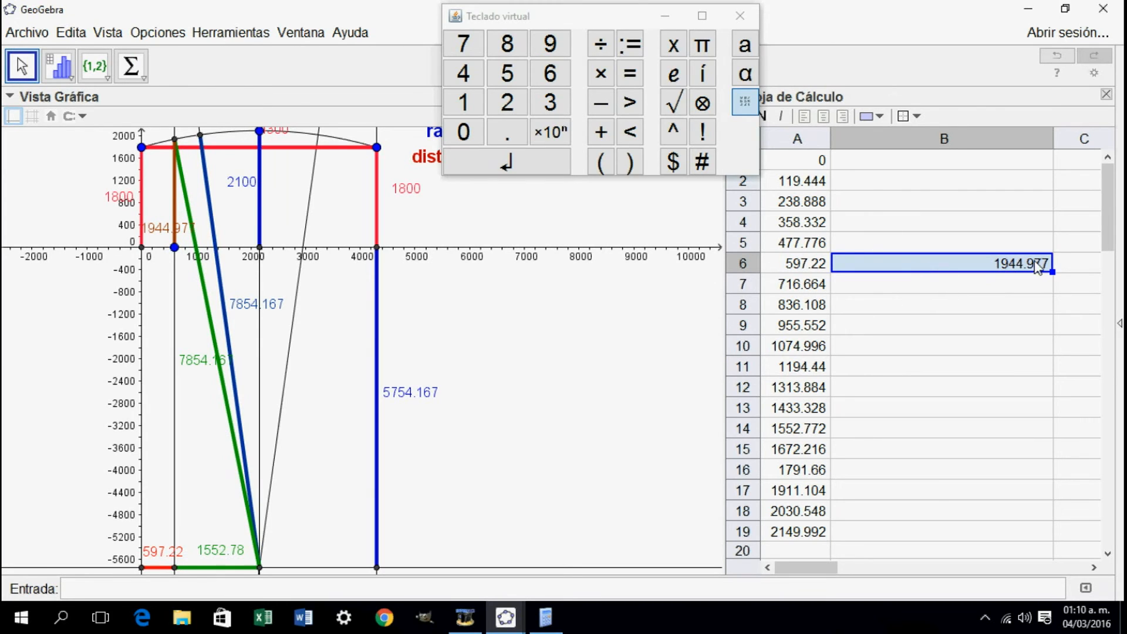
left_click_drag(1052, 263, 1051, 160)
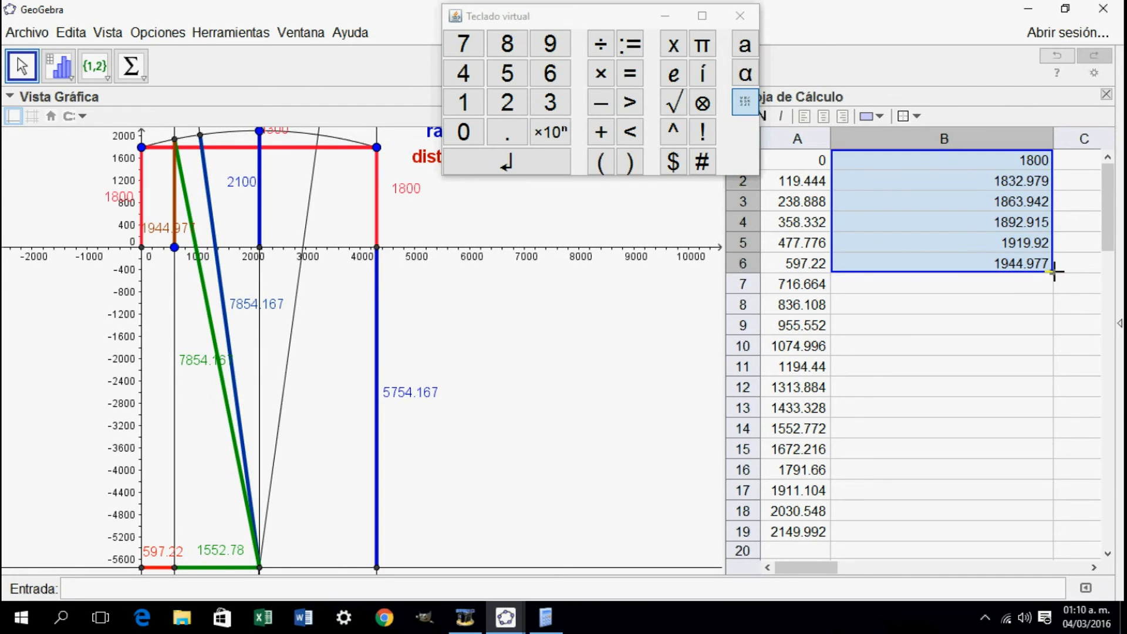
left_click_drag(1053, 270, 1034, 533)
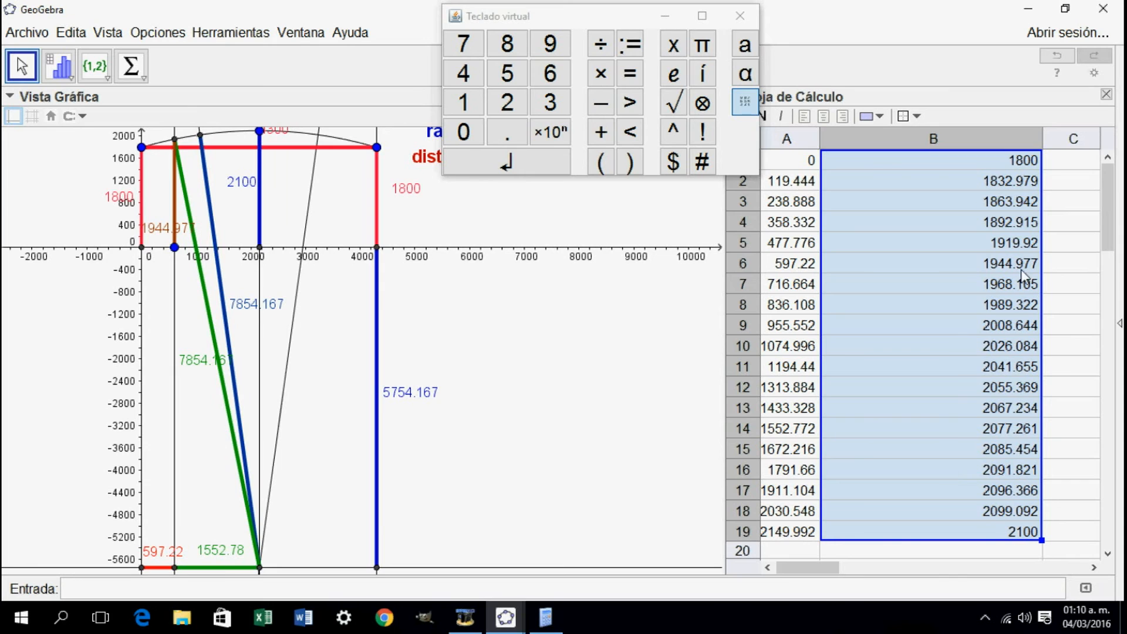
left_click(1072, 285)
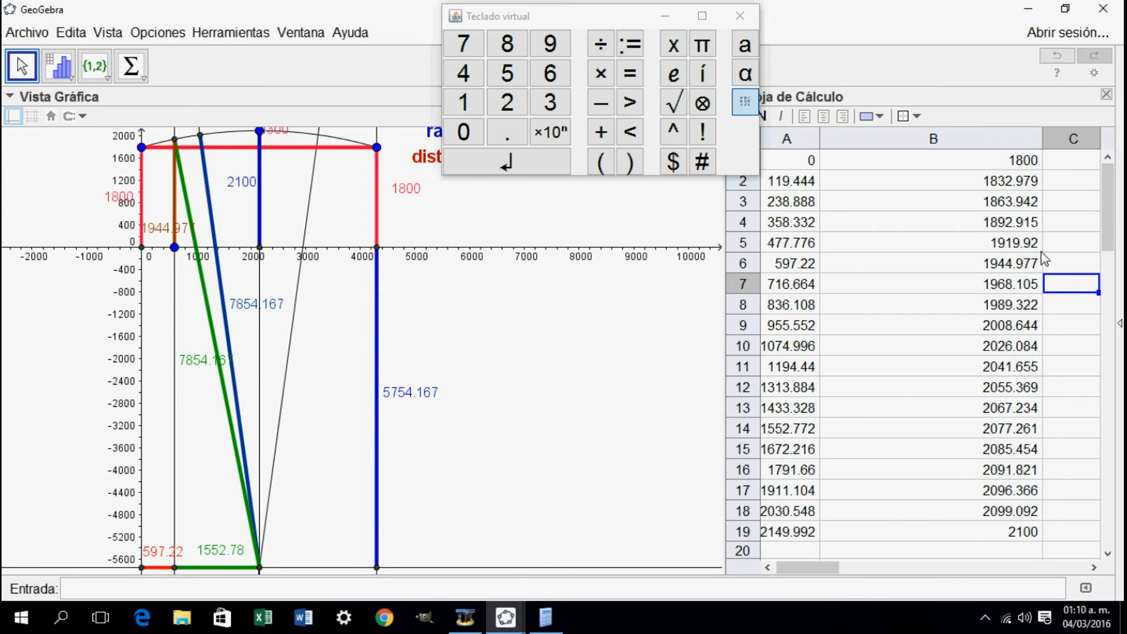
left_click_drag(1043, 134, 922, 155)
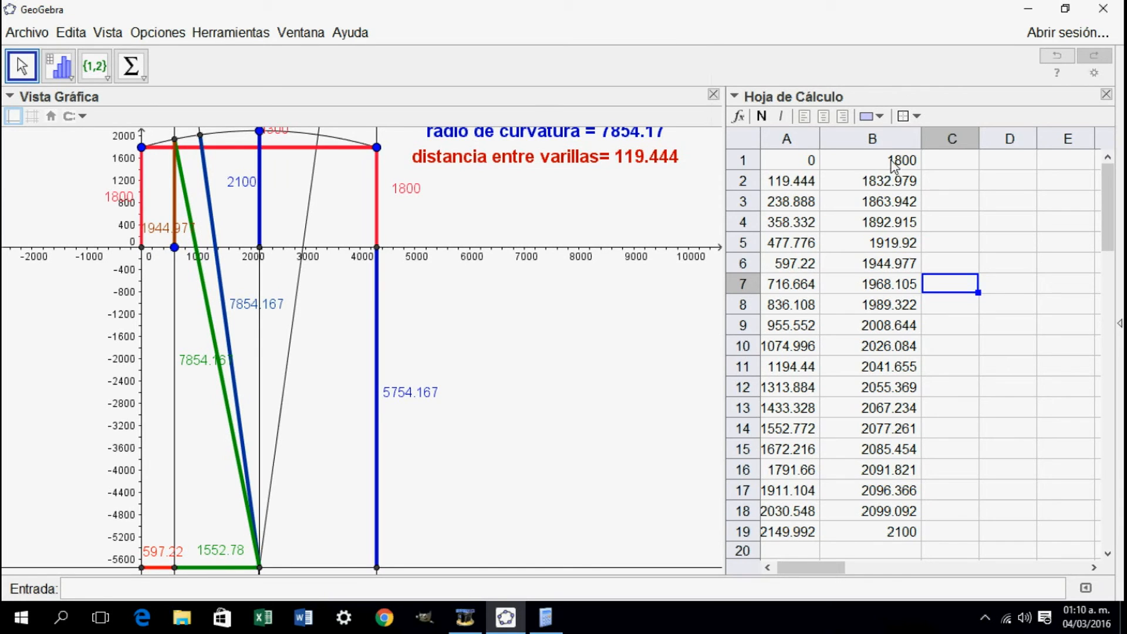
- Enter a quantity of 2 in C1, fill it down to C18, and enter 1 in C19
left_click(938, 165)
type("2")
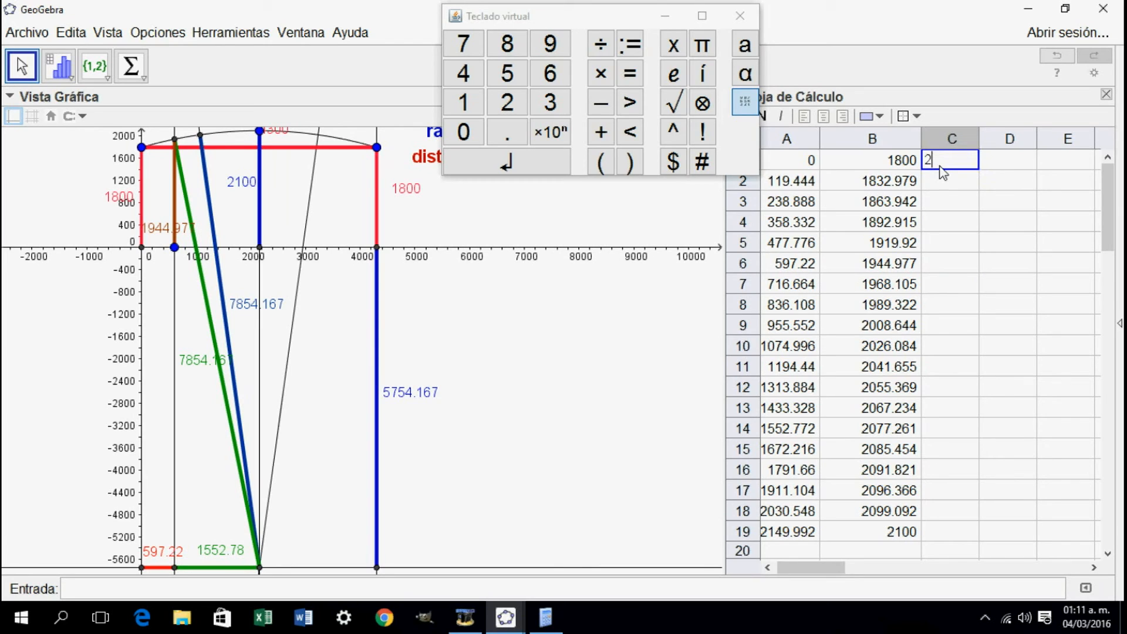
key("Return")
left_click(950, 159)
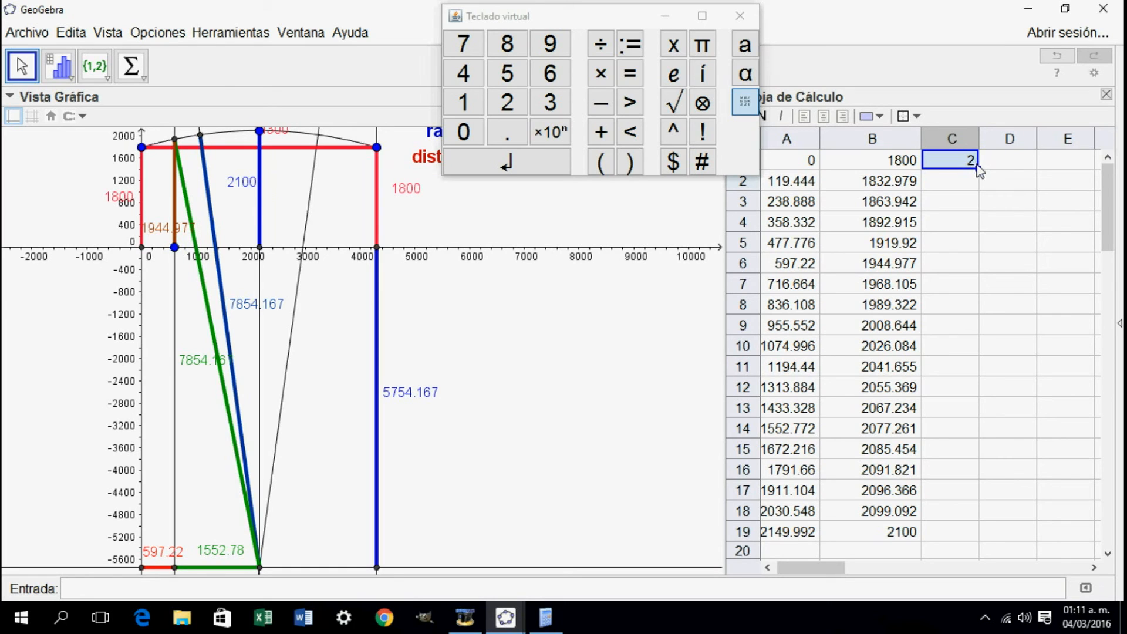
left_click_drag(977, 168, 979, 512)
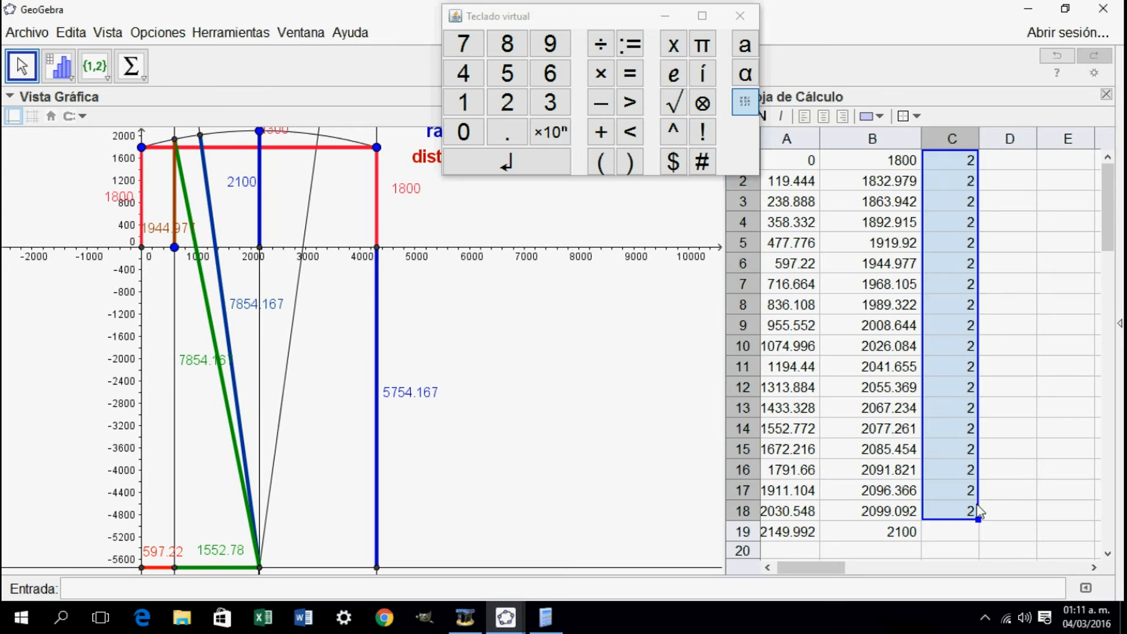
left_click(961, 537)
type("1")
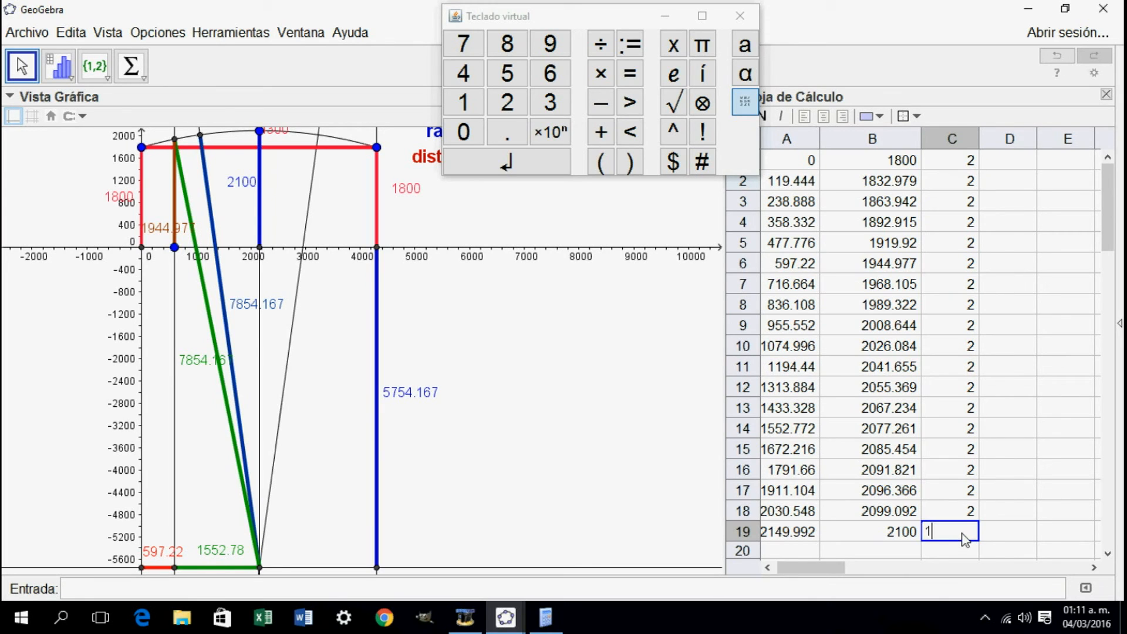
left_click(1005, 540)
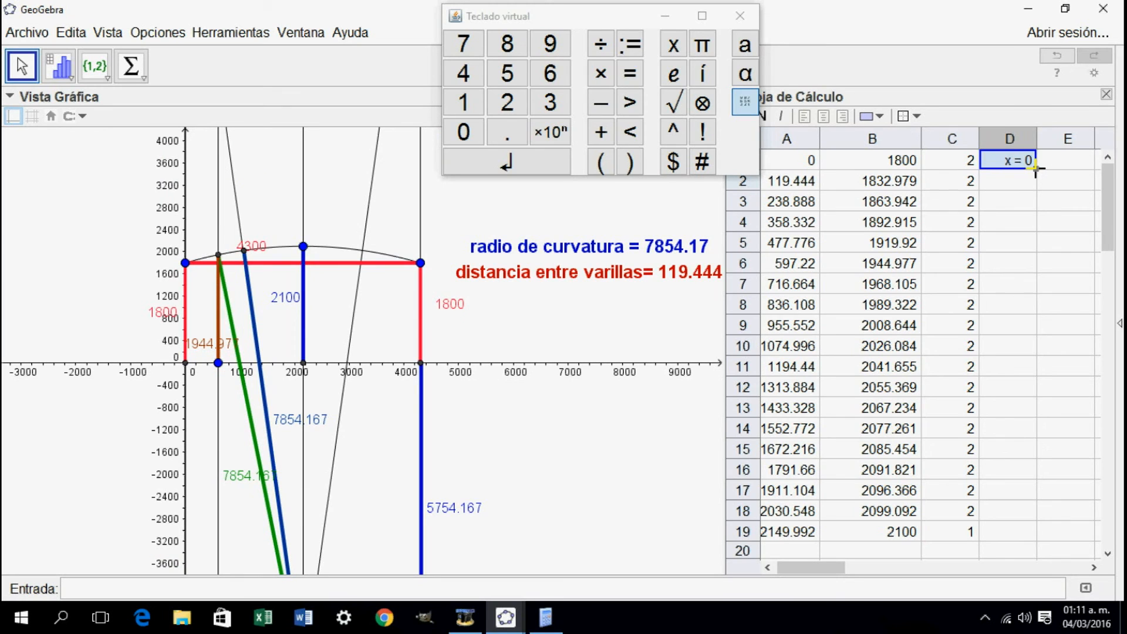
- Fill the vertical-line equation in D1 down to D19 to draw a line at each rod position
left_click_drag(1036, 168, 1036, 532)
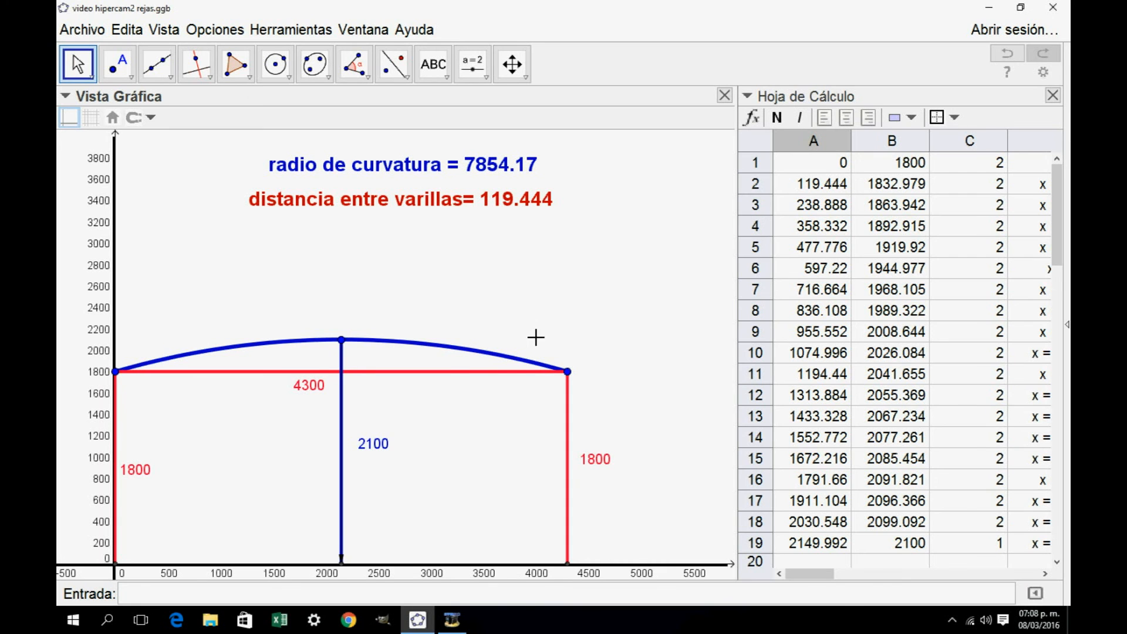
- Label the blue arc with its value and move the label just above the arc's crest
right_click(454, 352)
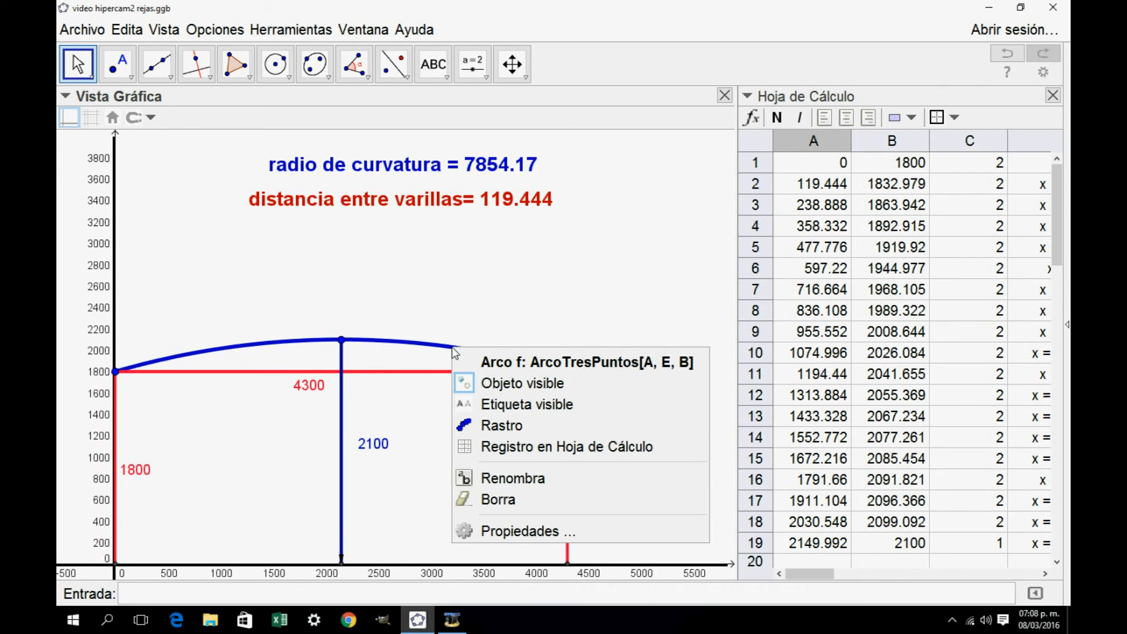
left_click(508, 532)
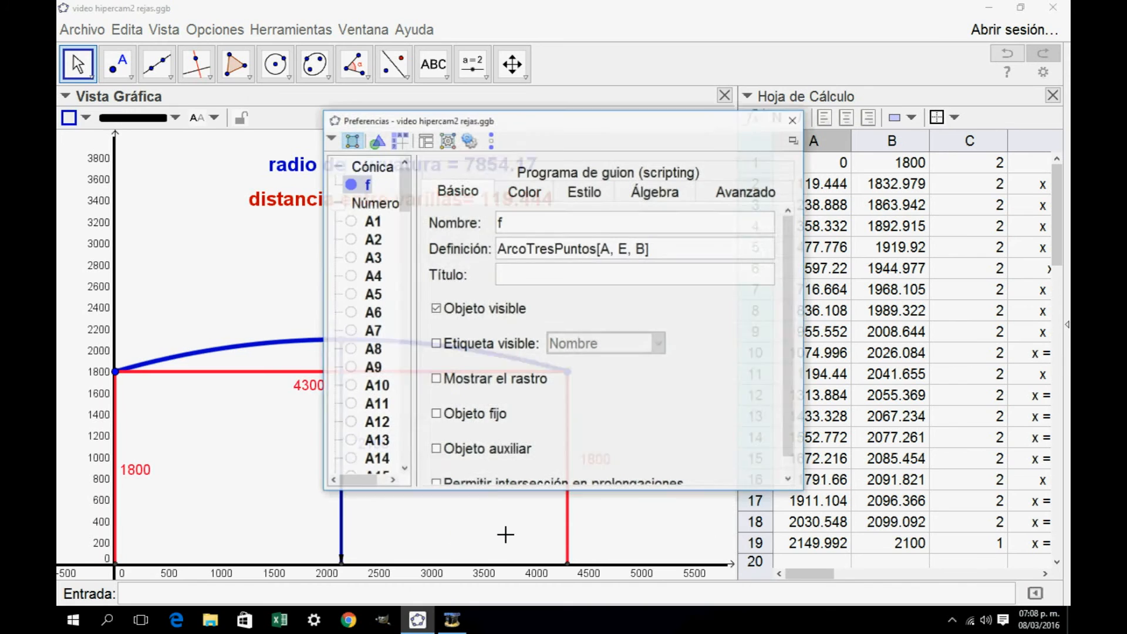
left_click(436, 344)
left_click(559, 346)
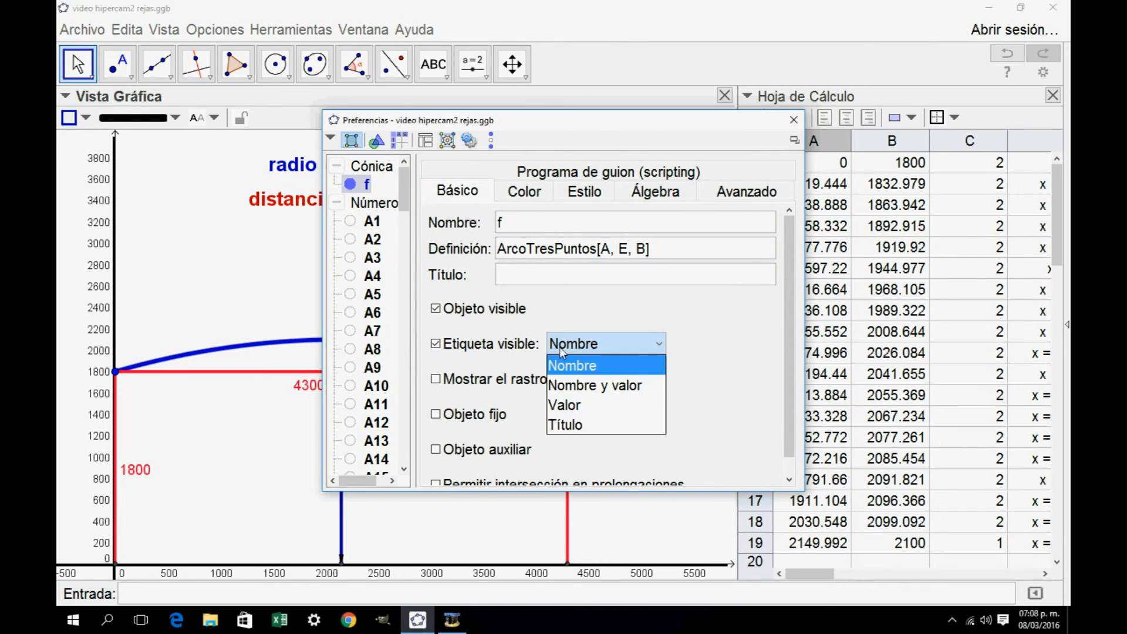
left_click(569, 407)
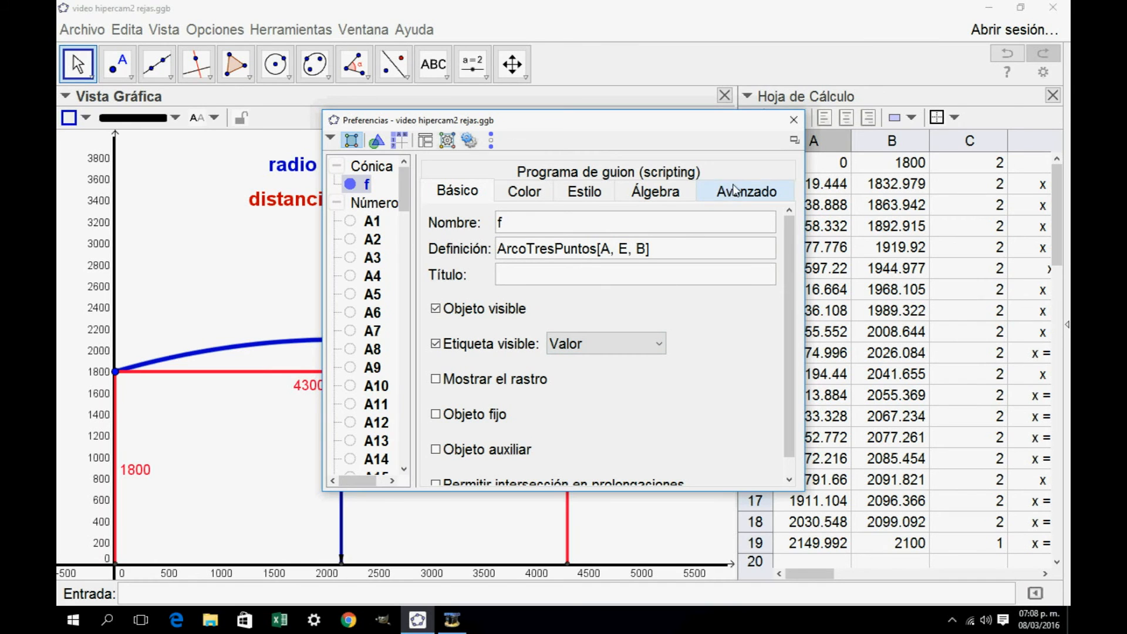
left_click(794, 121)
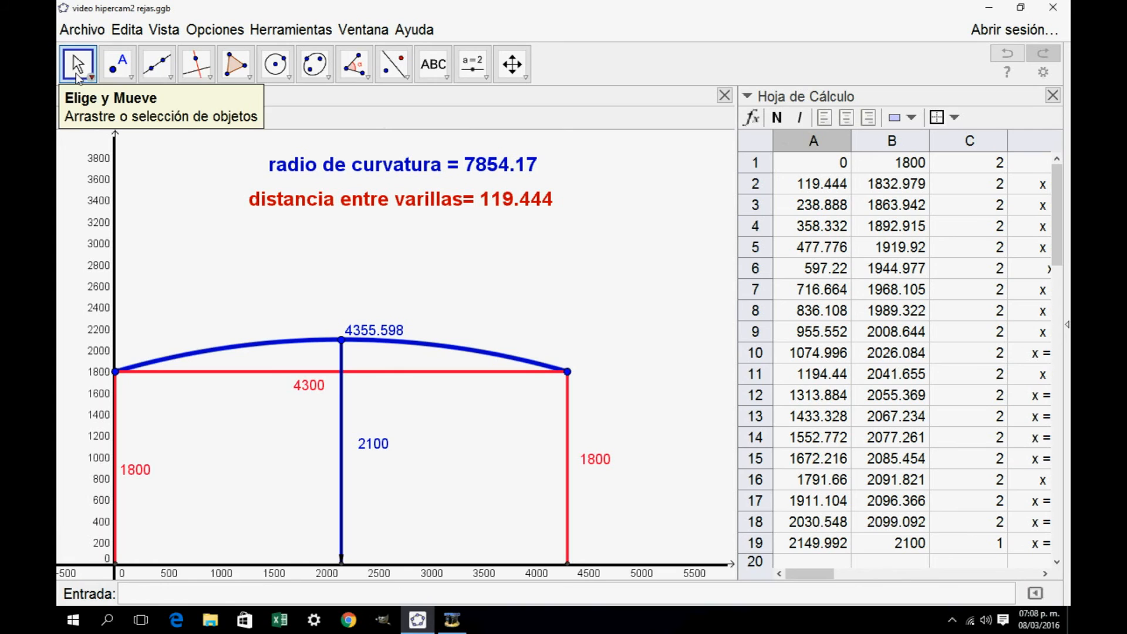
left_click_drag(380, 329, 347, 313)
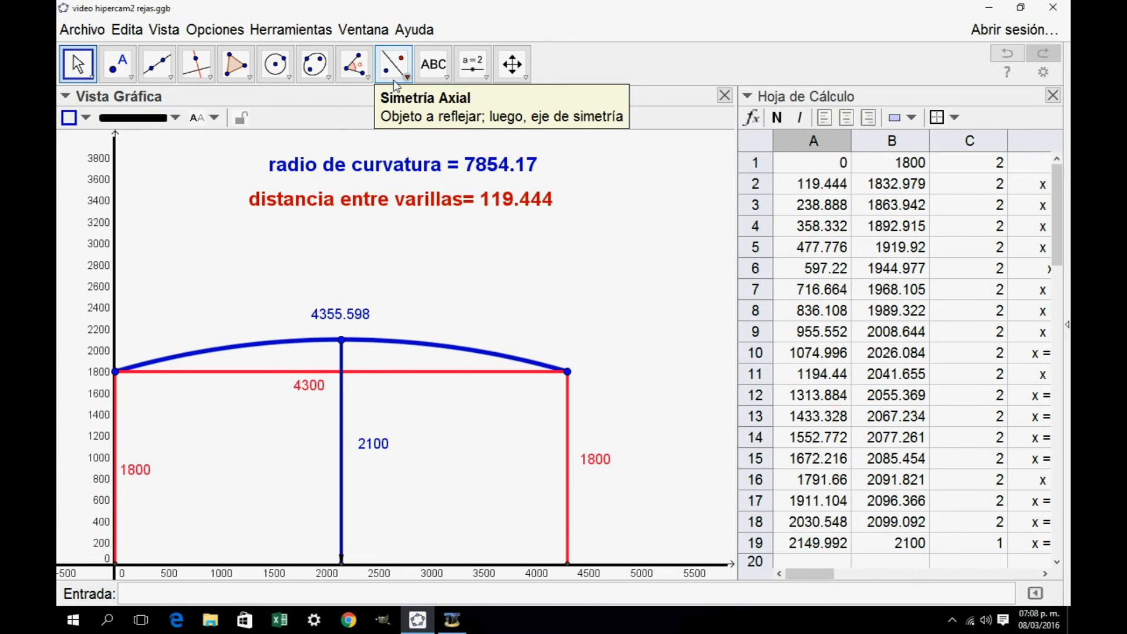
- Add the text "LONGITUD DEL ARCO =4356" below the rod-spacing text, formatted bold, blue and medium size
left_click(433, 64)
left_click(432, 69)
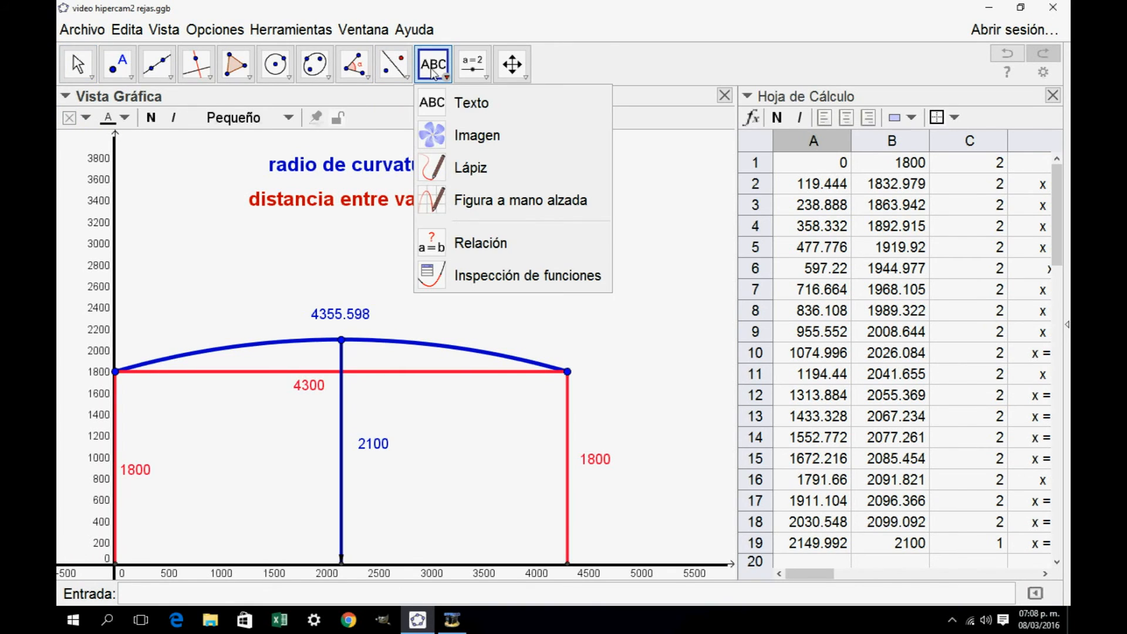
left_click(435, 101)
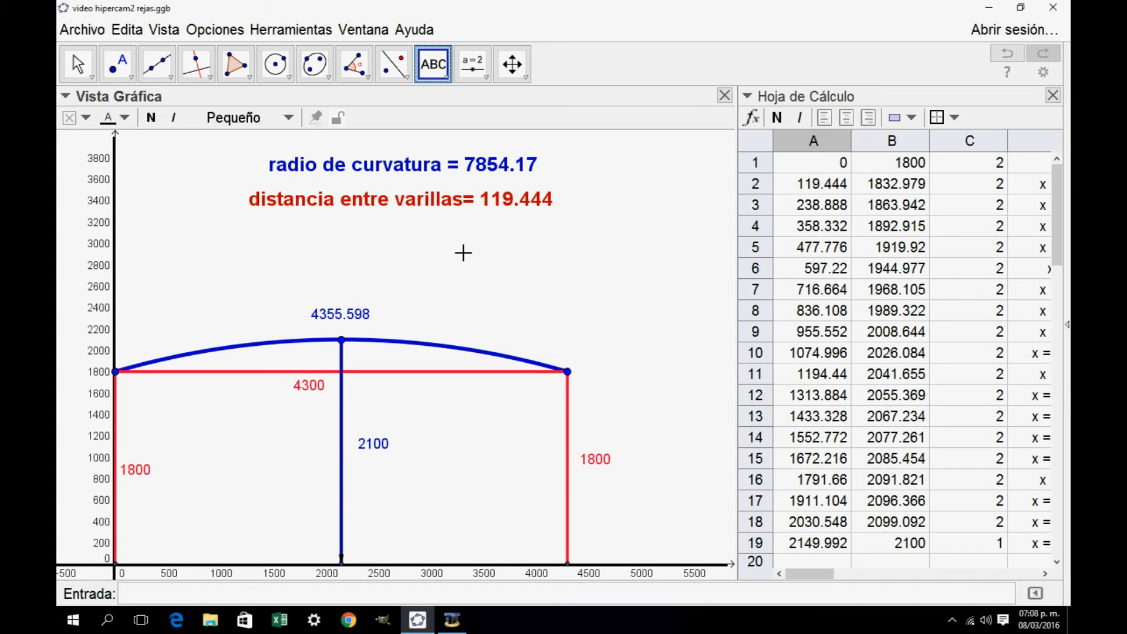
left_click(460, 279)
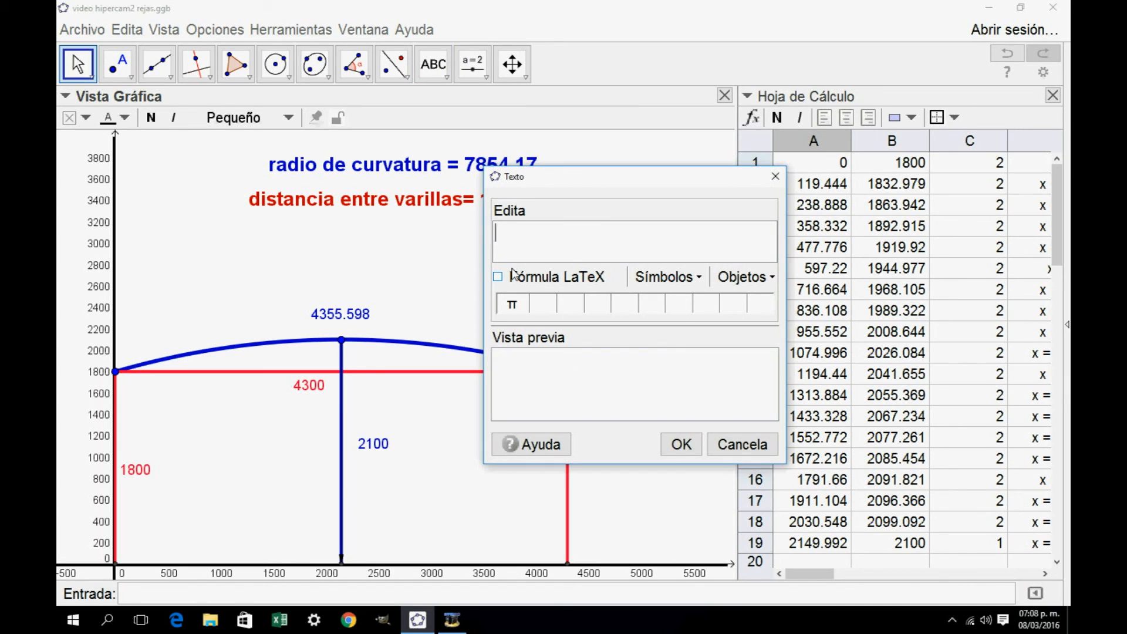
type("LON")
type("GITUD DEL ARCO =4356")
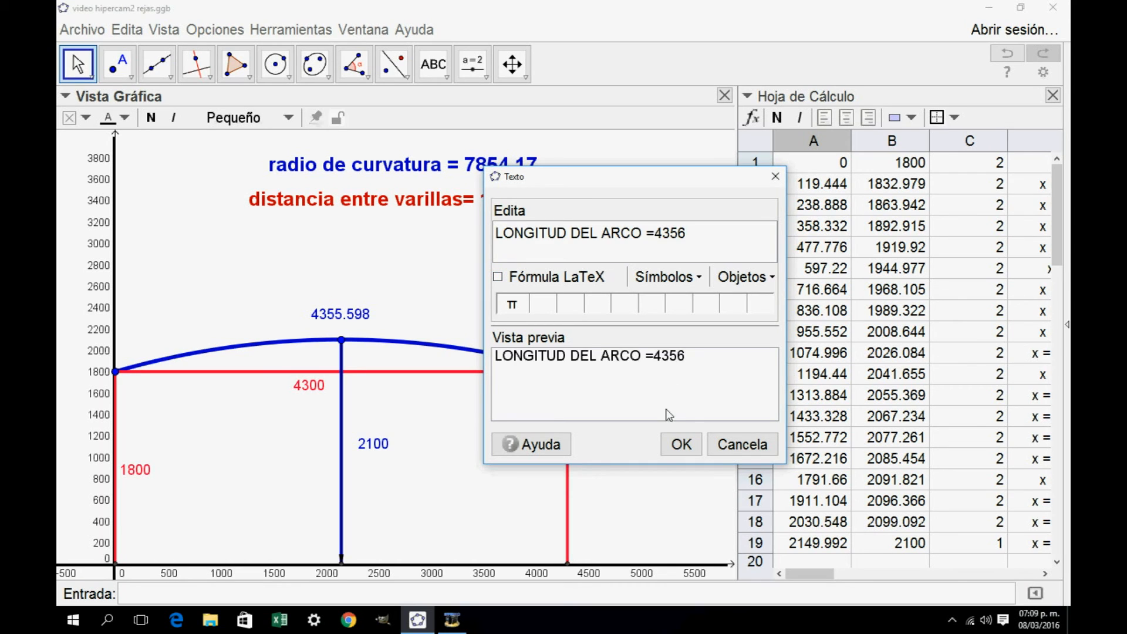
left_click(684, 444)
right_click(592, 283)
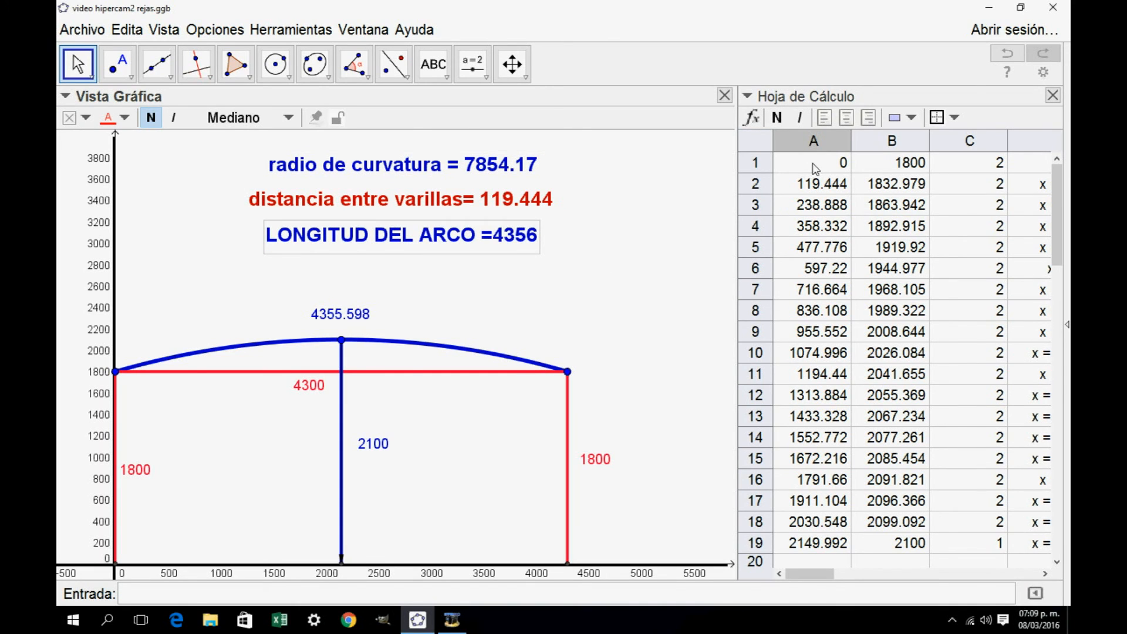
- Create a table with dependent objects from cells A1:C19 in the graphics view
left_click(815, 168)
left_click_drag(814, 167, 958, 540)
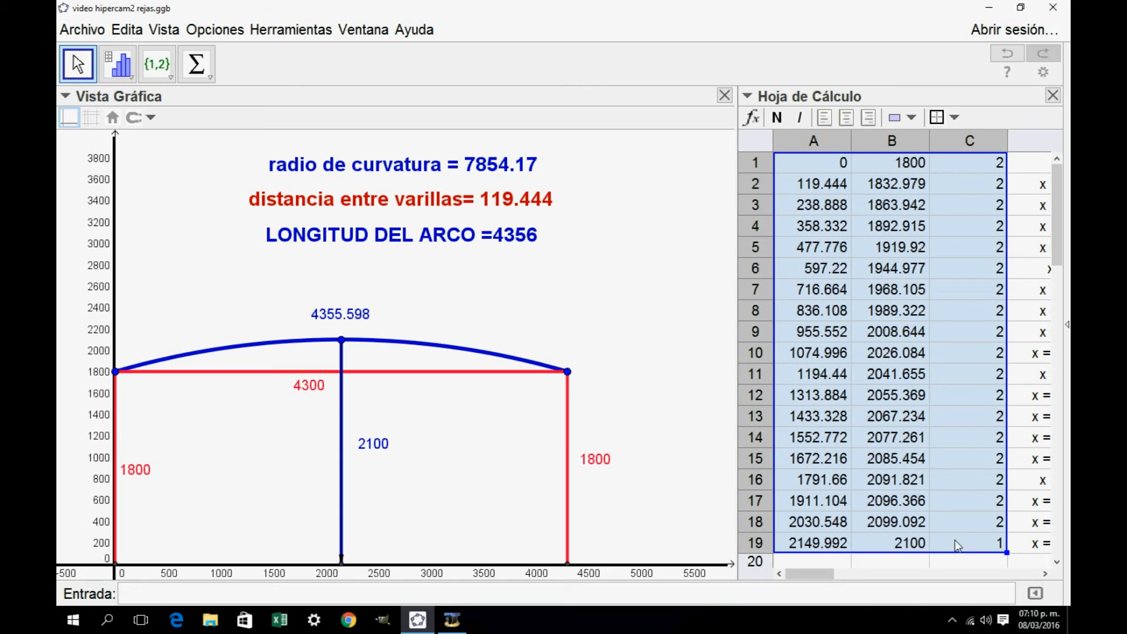
left_click(170, 79)
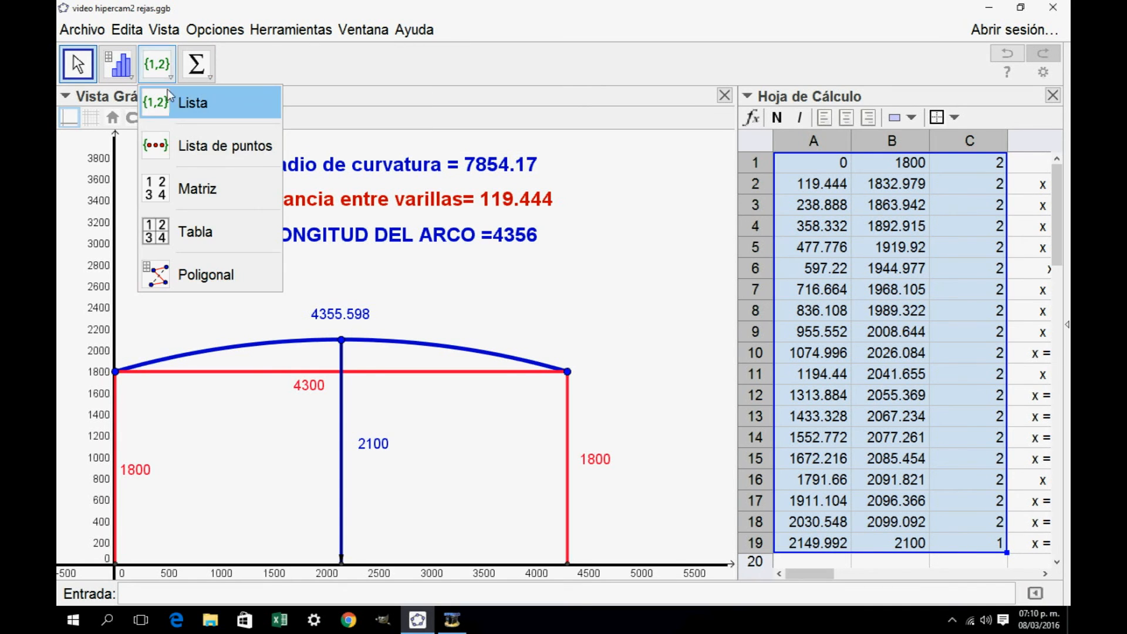
left_click(174, 237)
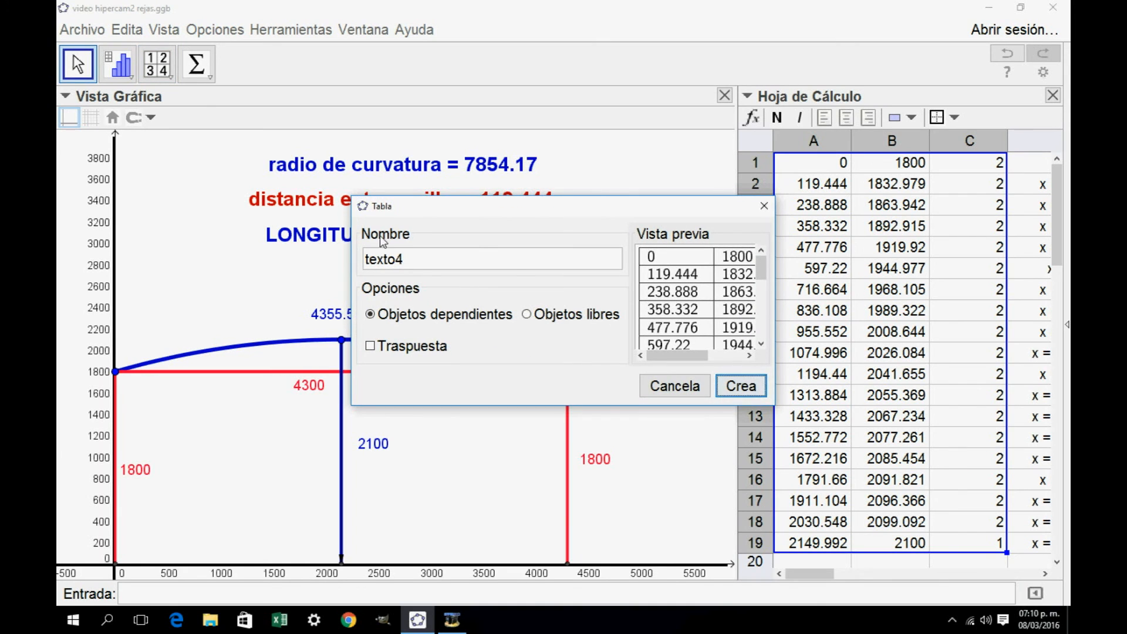
left_click(744, 386)
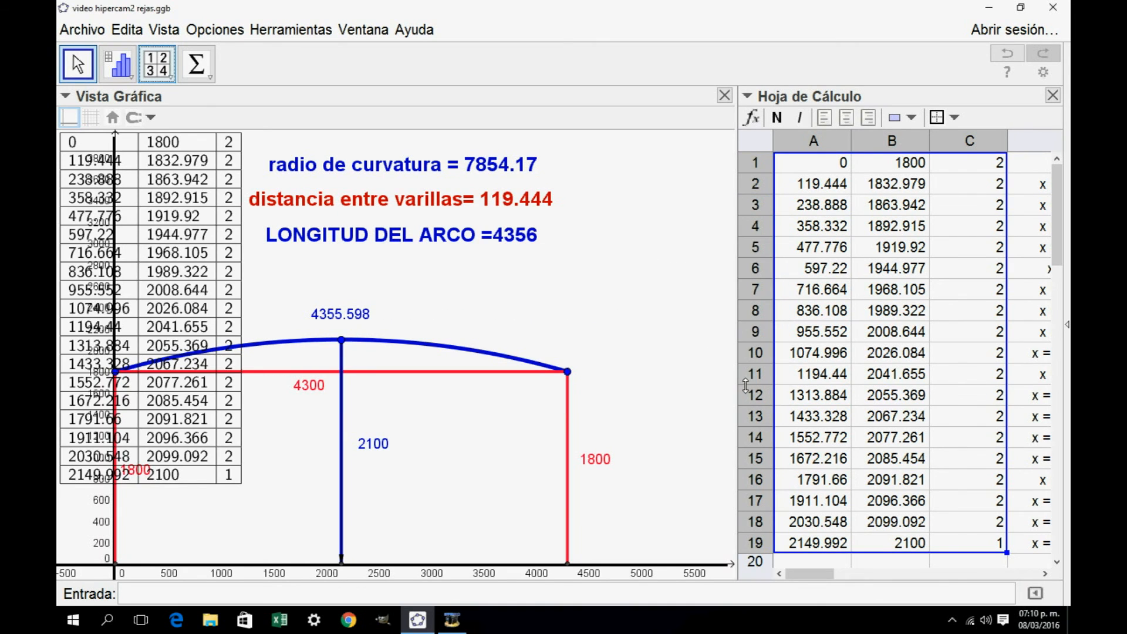
- Close the spreadsheet view and move the rod table to the empty area beside the outline
left_click(1052, 95)
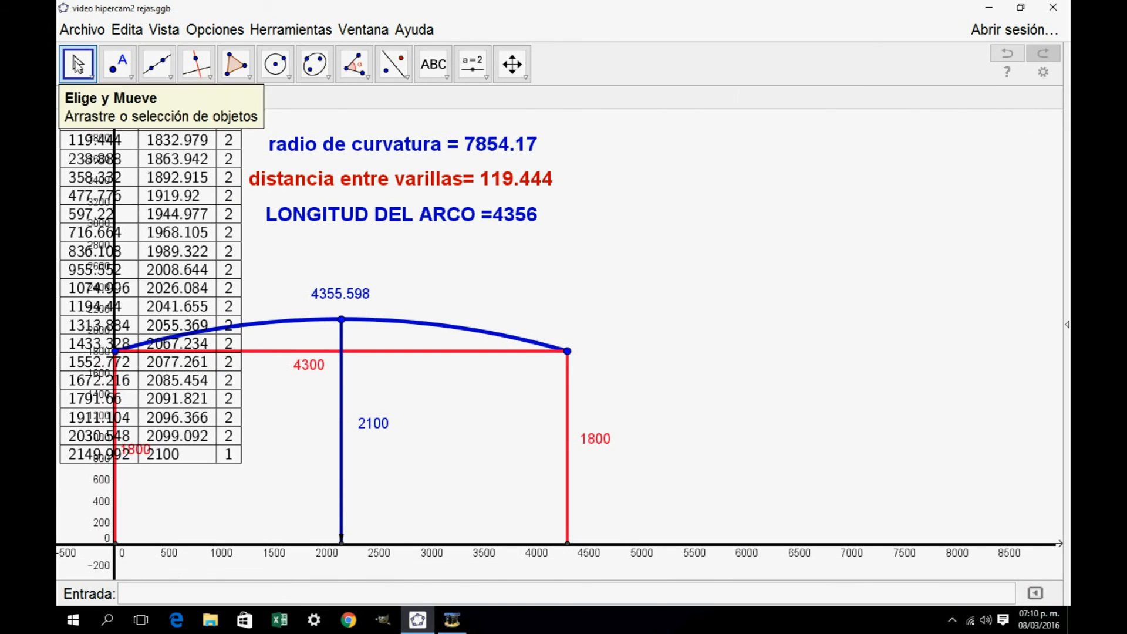
left_click_drag(95, 244, 722, 275)
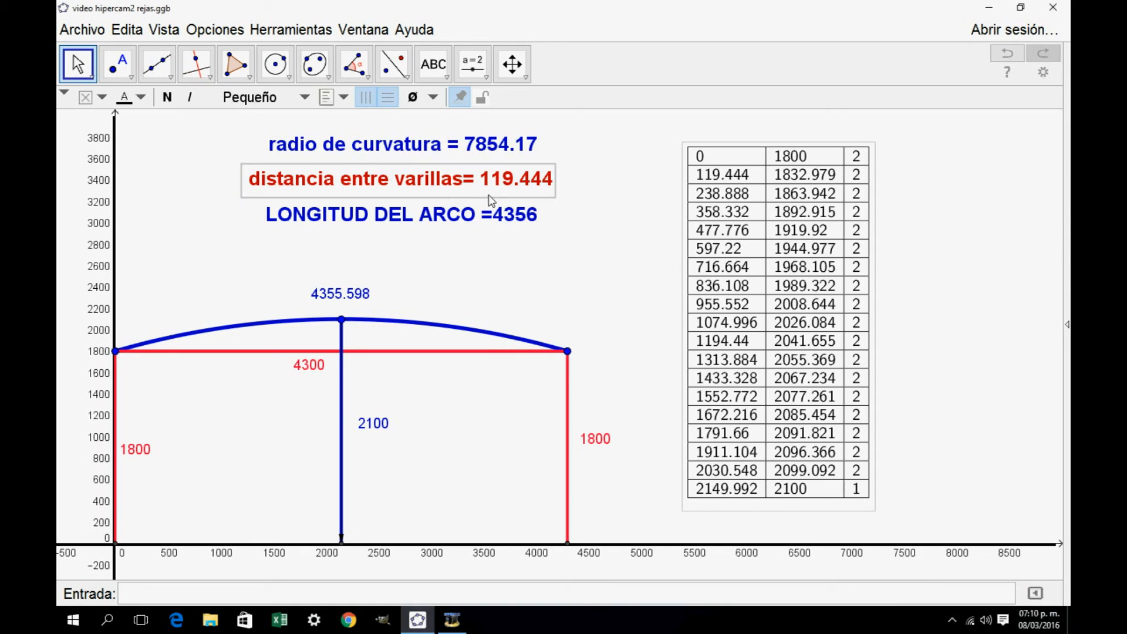
- Set the rounding to 0 decimal places
left_click(216, 29)
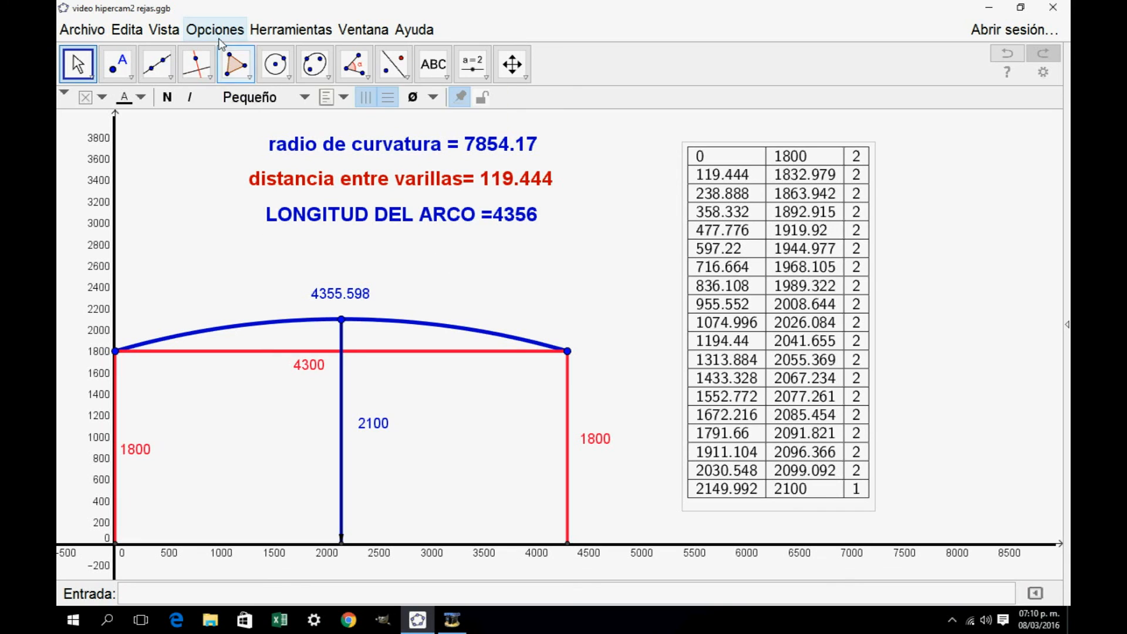
mouse_move(238, 76)
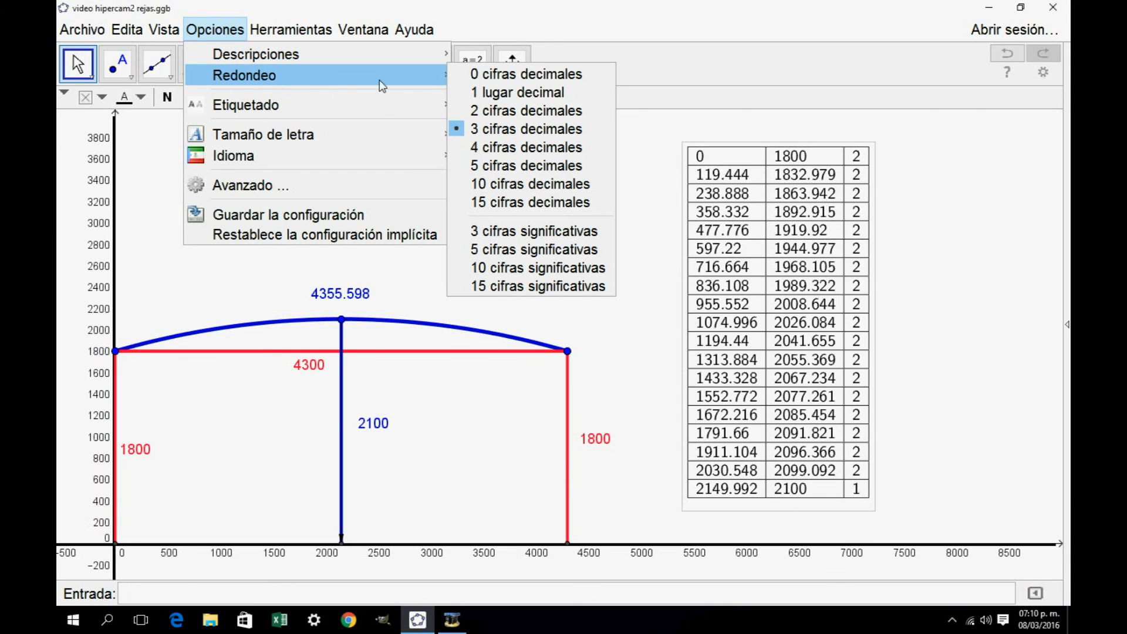
left_click(489, 76)
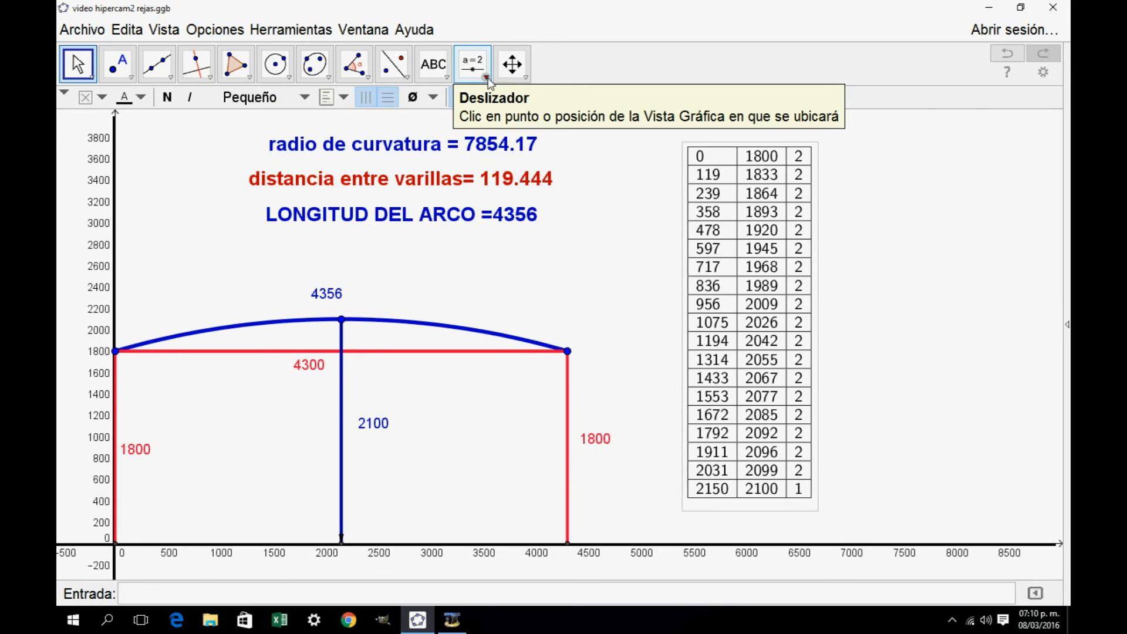